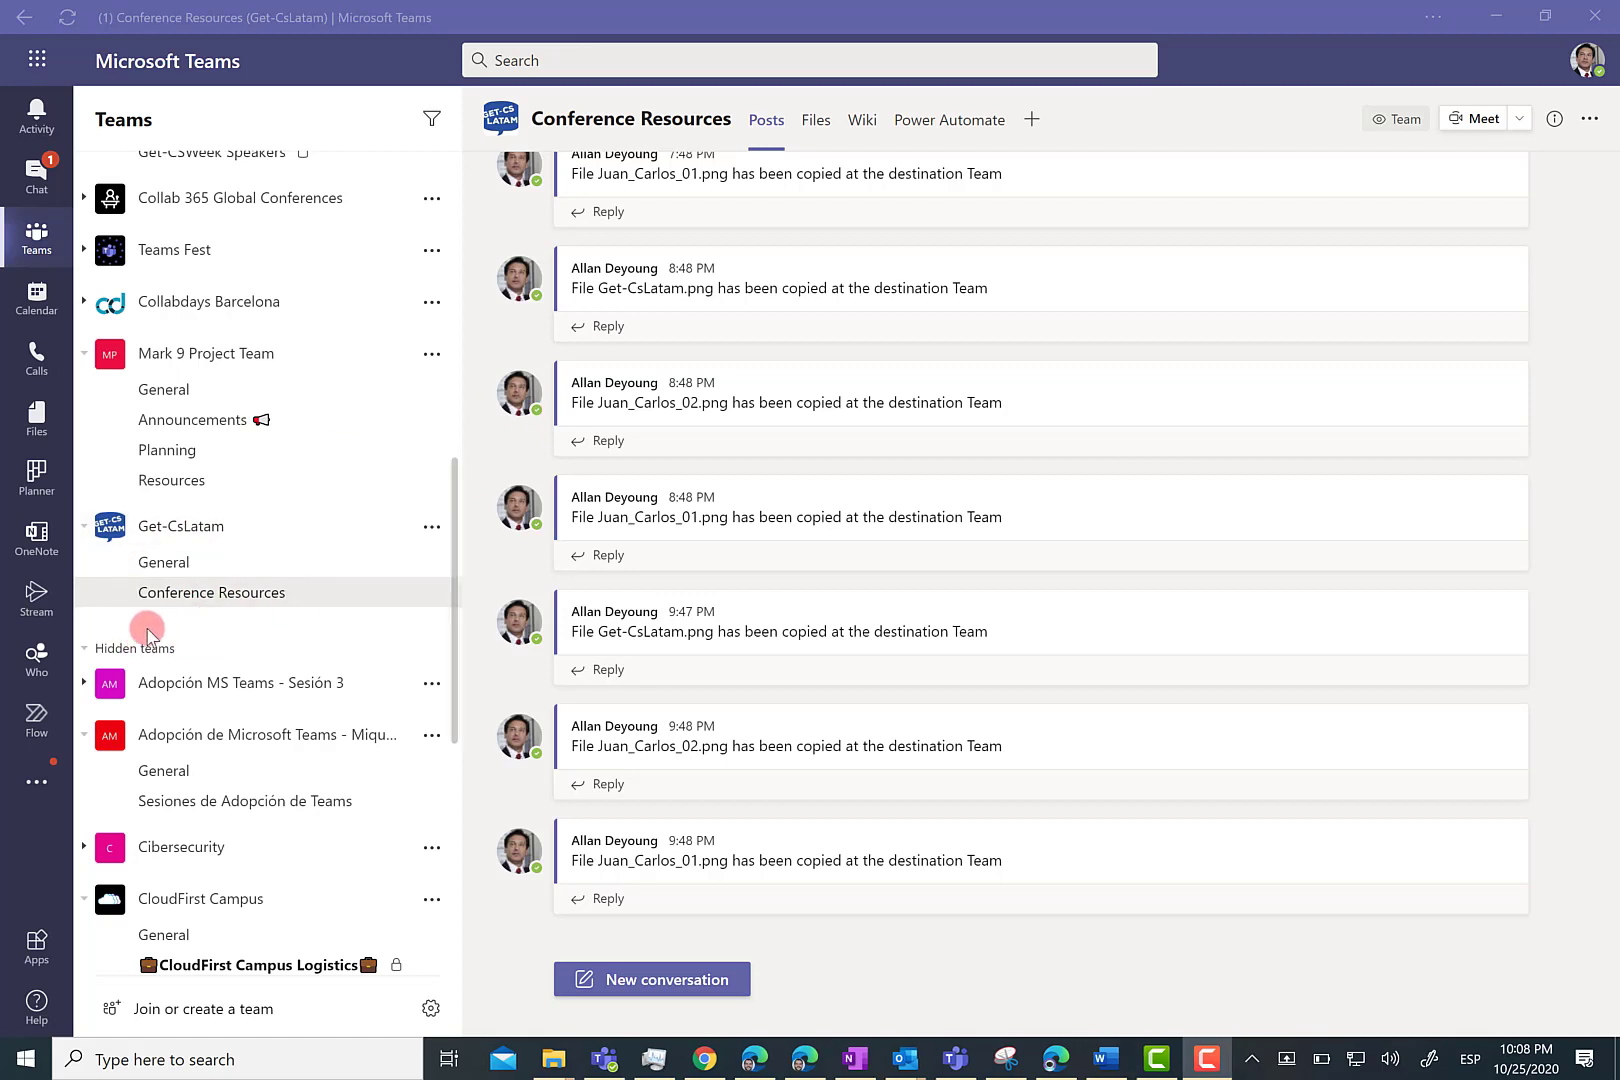
Open the Copy Files to Another Team flow from the Conference Resources channel's Power Automate tab, checking the new-flow options first.
{"action": "left_click", "coordinate": [955, 122]}
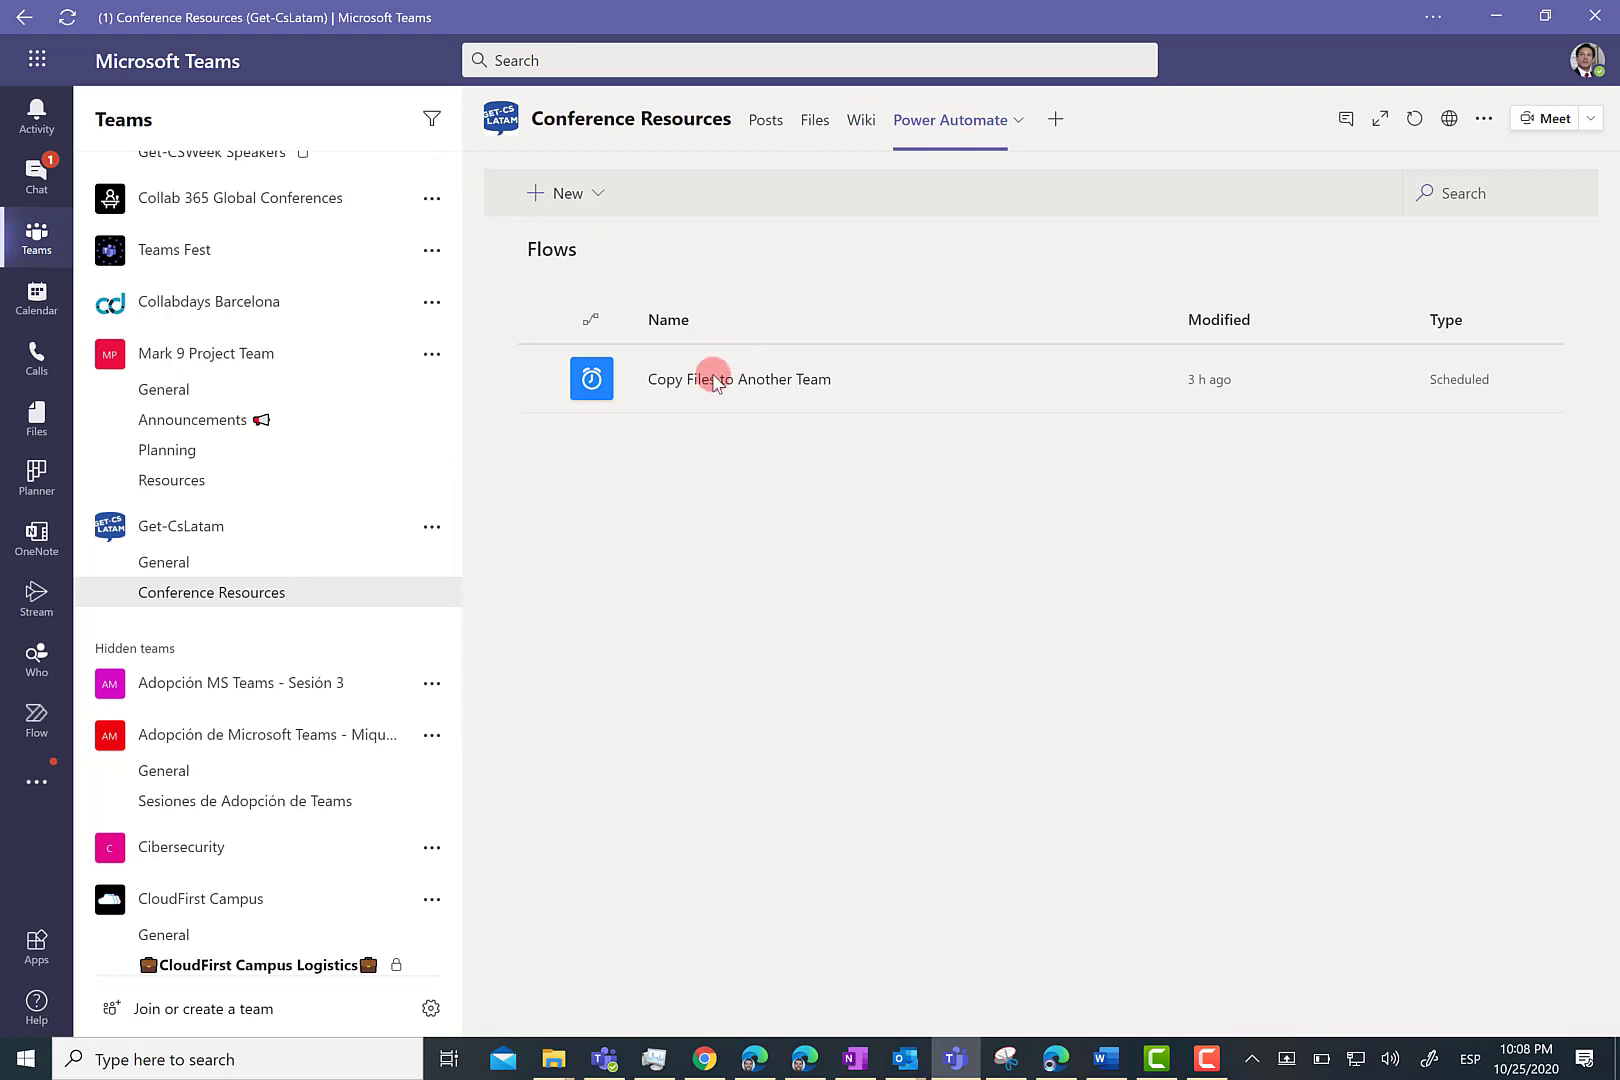
{"action": "mouse_move", "coordinate": [700, 398]}
{"action": "left_click", "coordinate": [597, 195]}
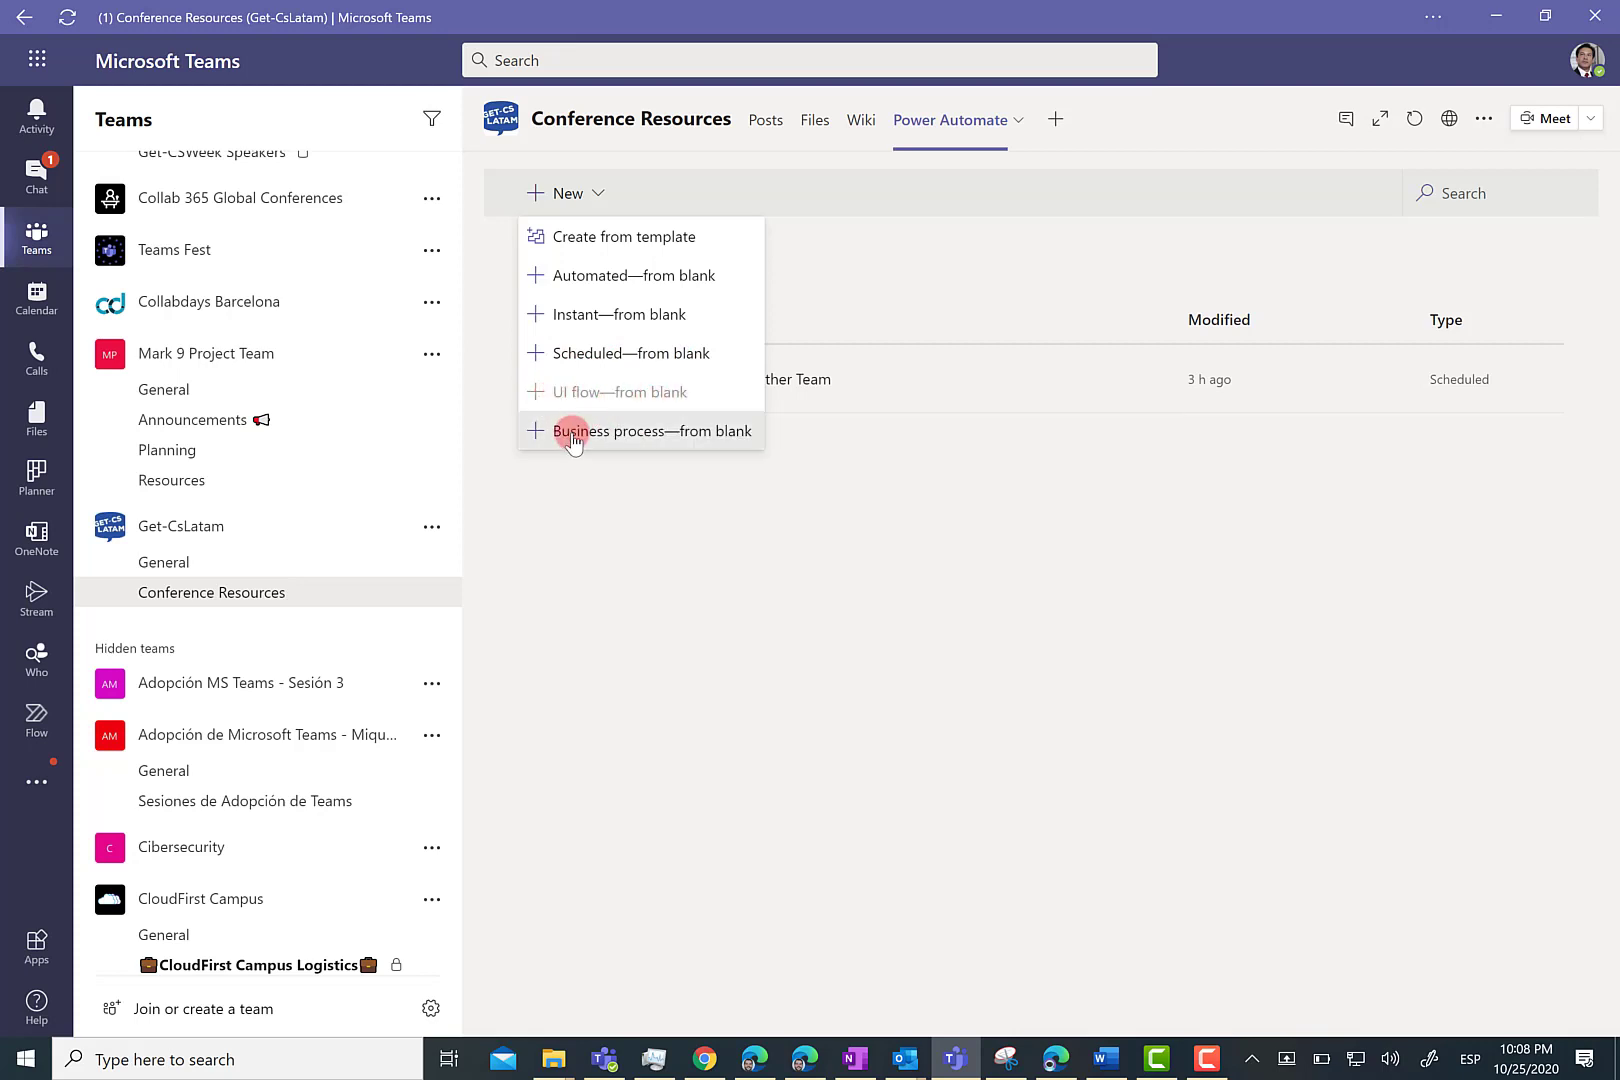
{"action": "left_click", "coordinate": [882, 545]}
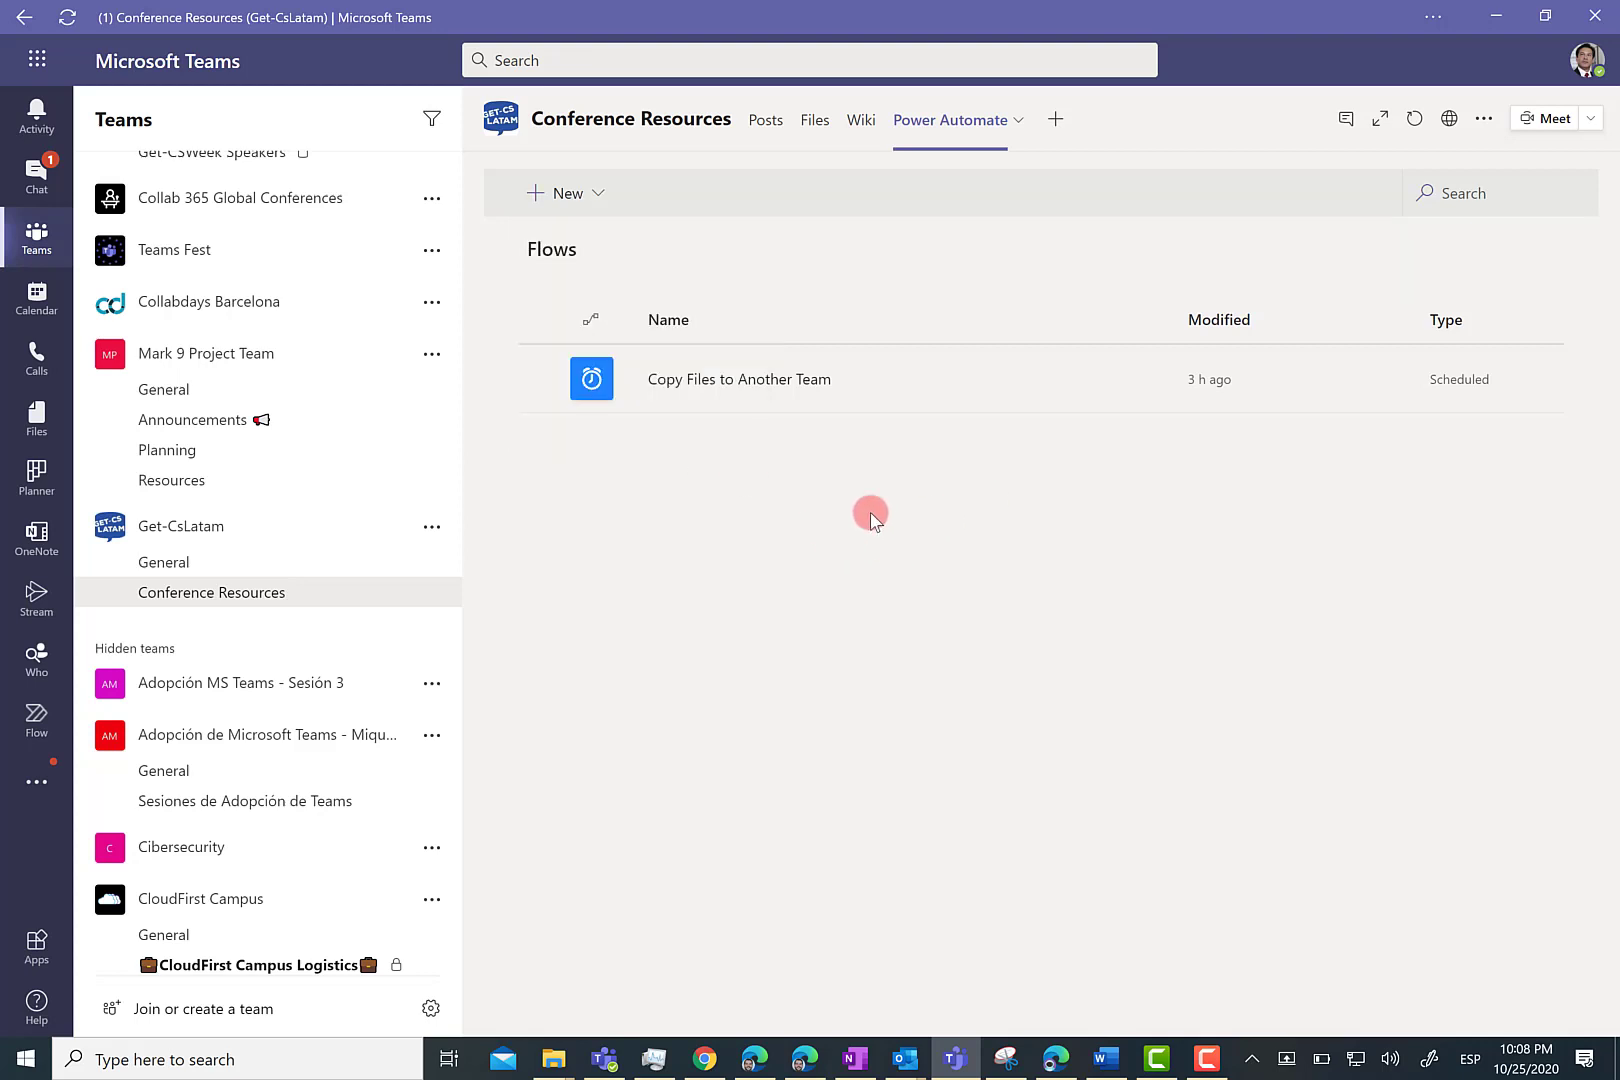
{"action": "left_click", "coordinate": [716, 385]}
{"action": "left_click_drag", "start_coordinate": [716, 390], "coordinate": [866, 410]}
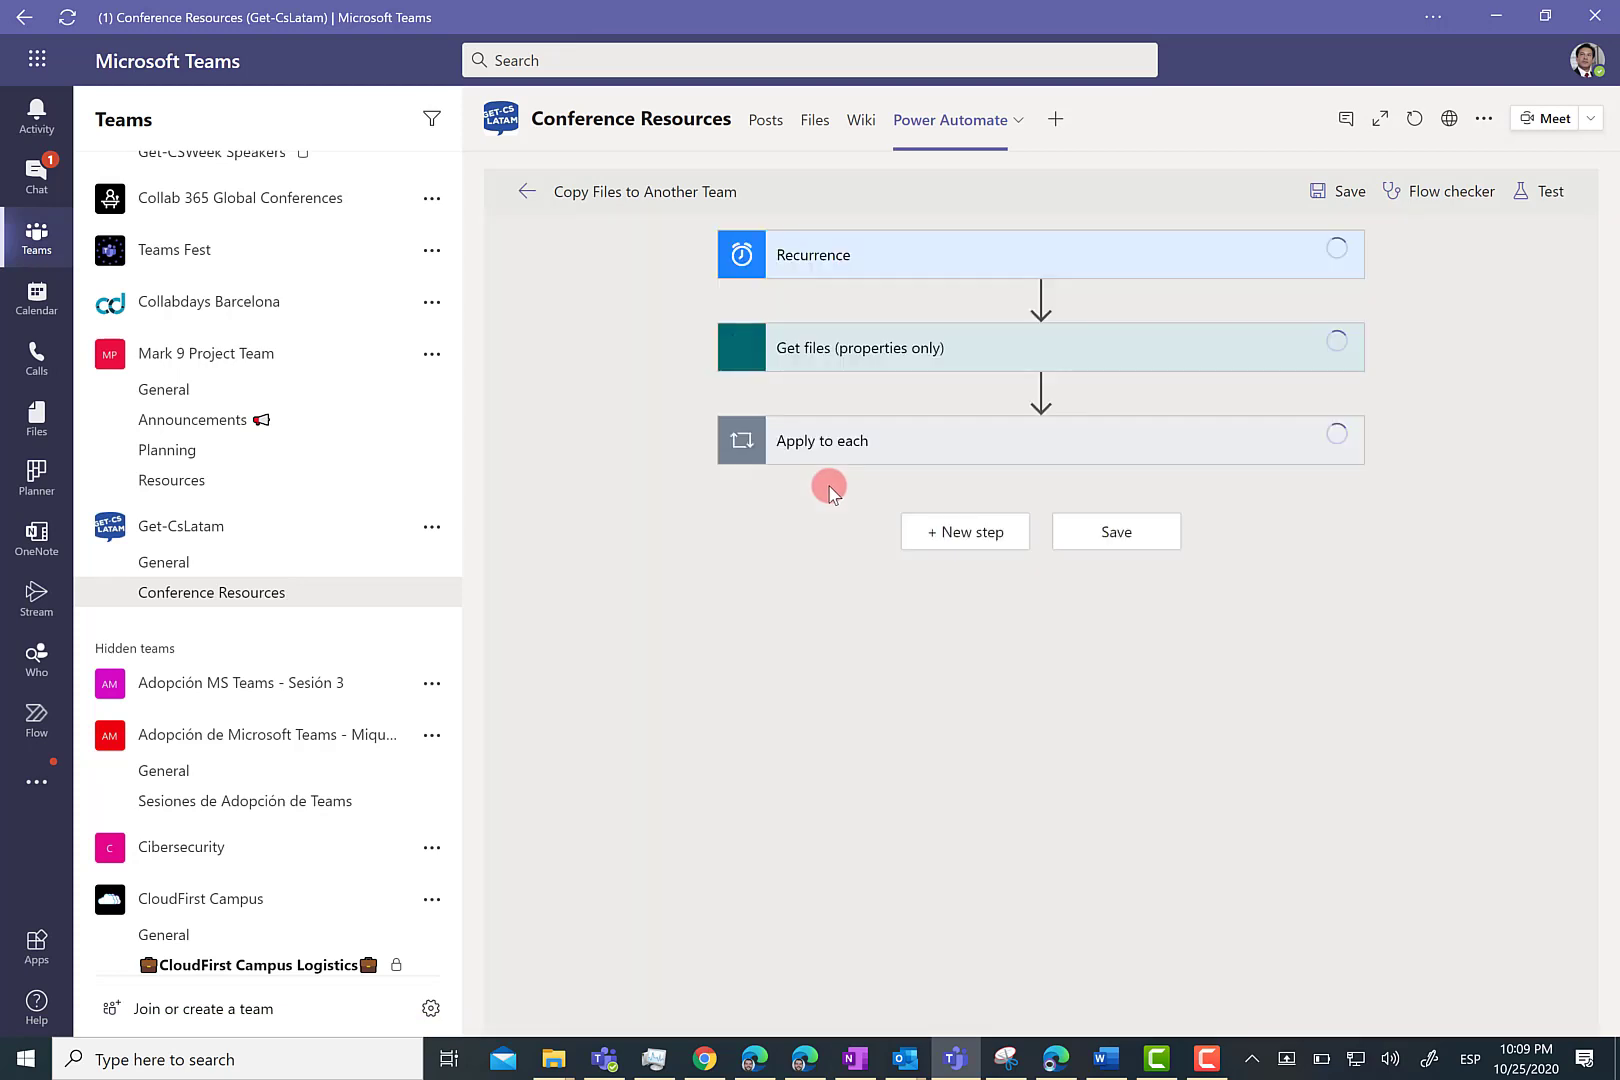
Set the Recurrence trigger's time zone to (UTC+01:00) Brussels, Copenhagen, Madrid, Paris.
{"action": "left_click", "coordinate": [820, 255]}
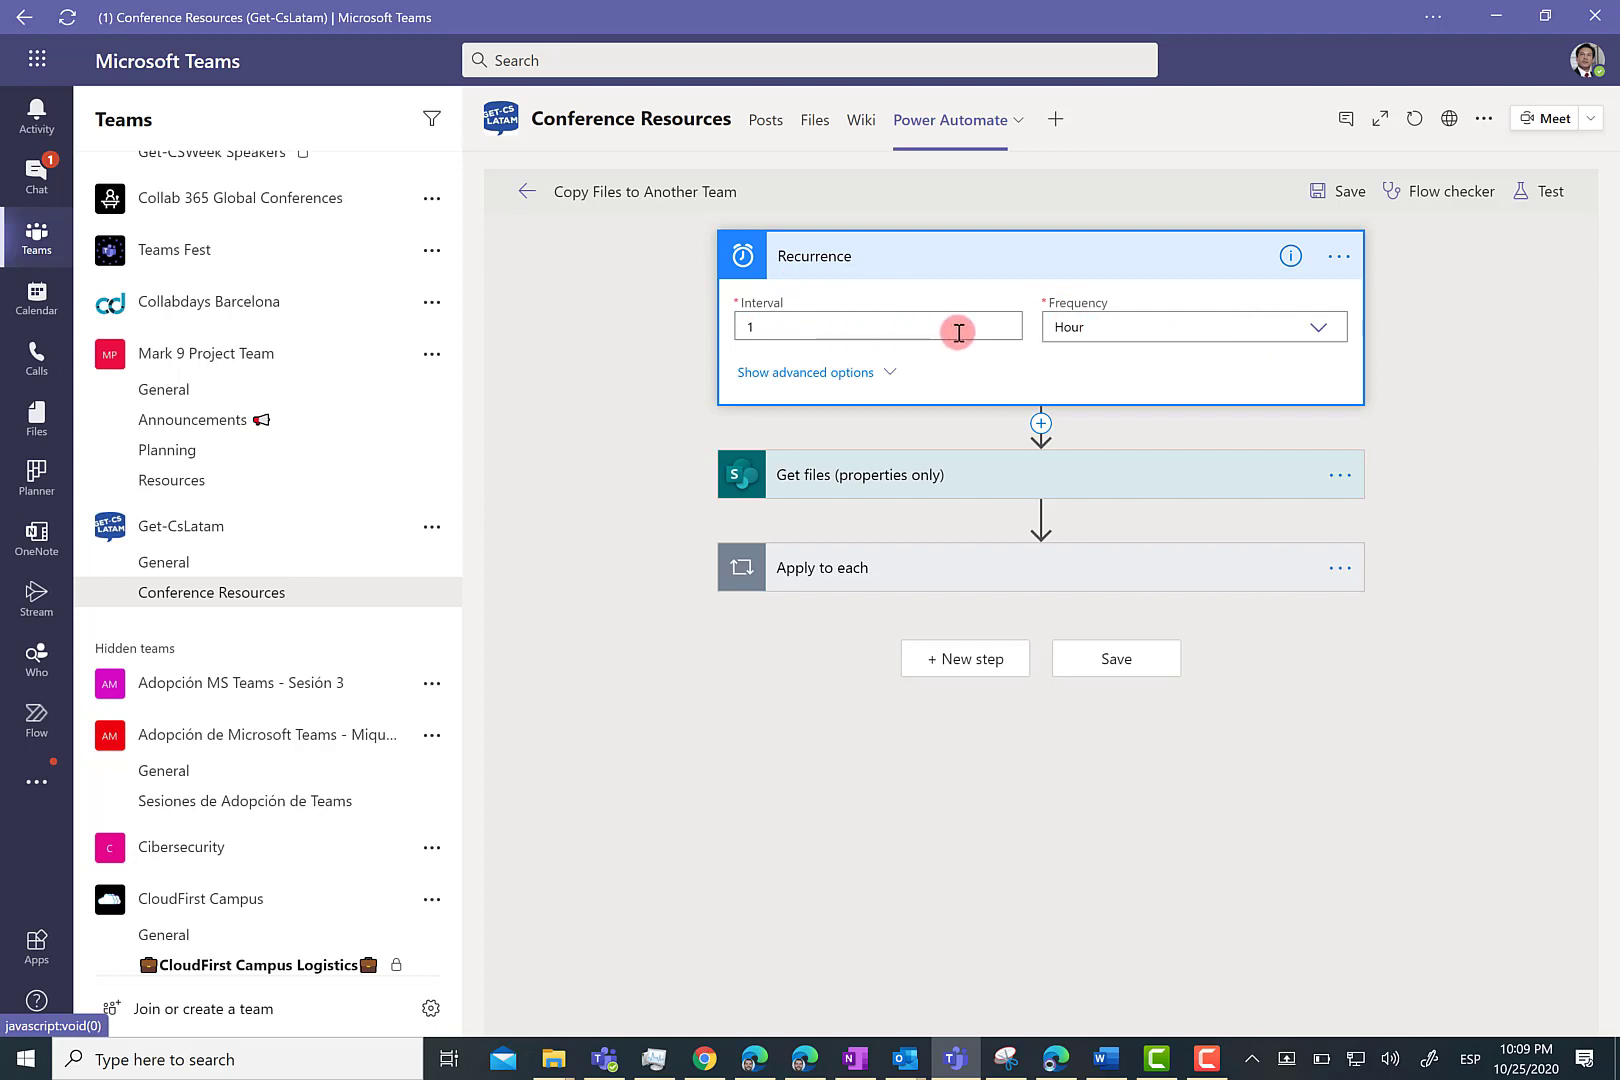
{"action": "left_click", "coordinate": [870, 370]}
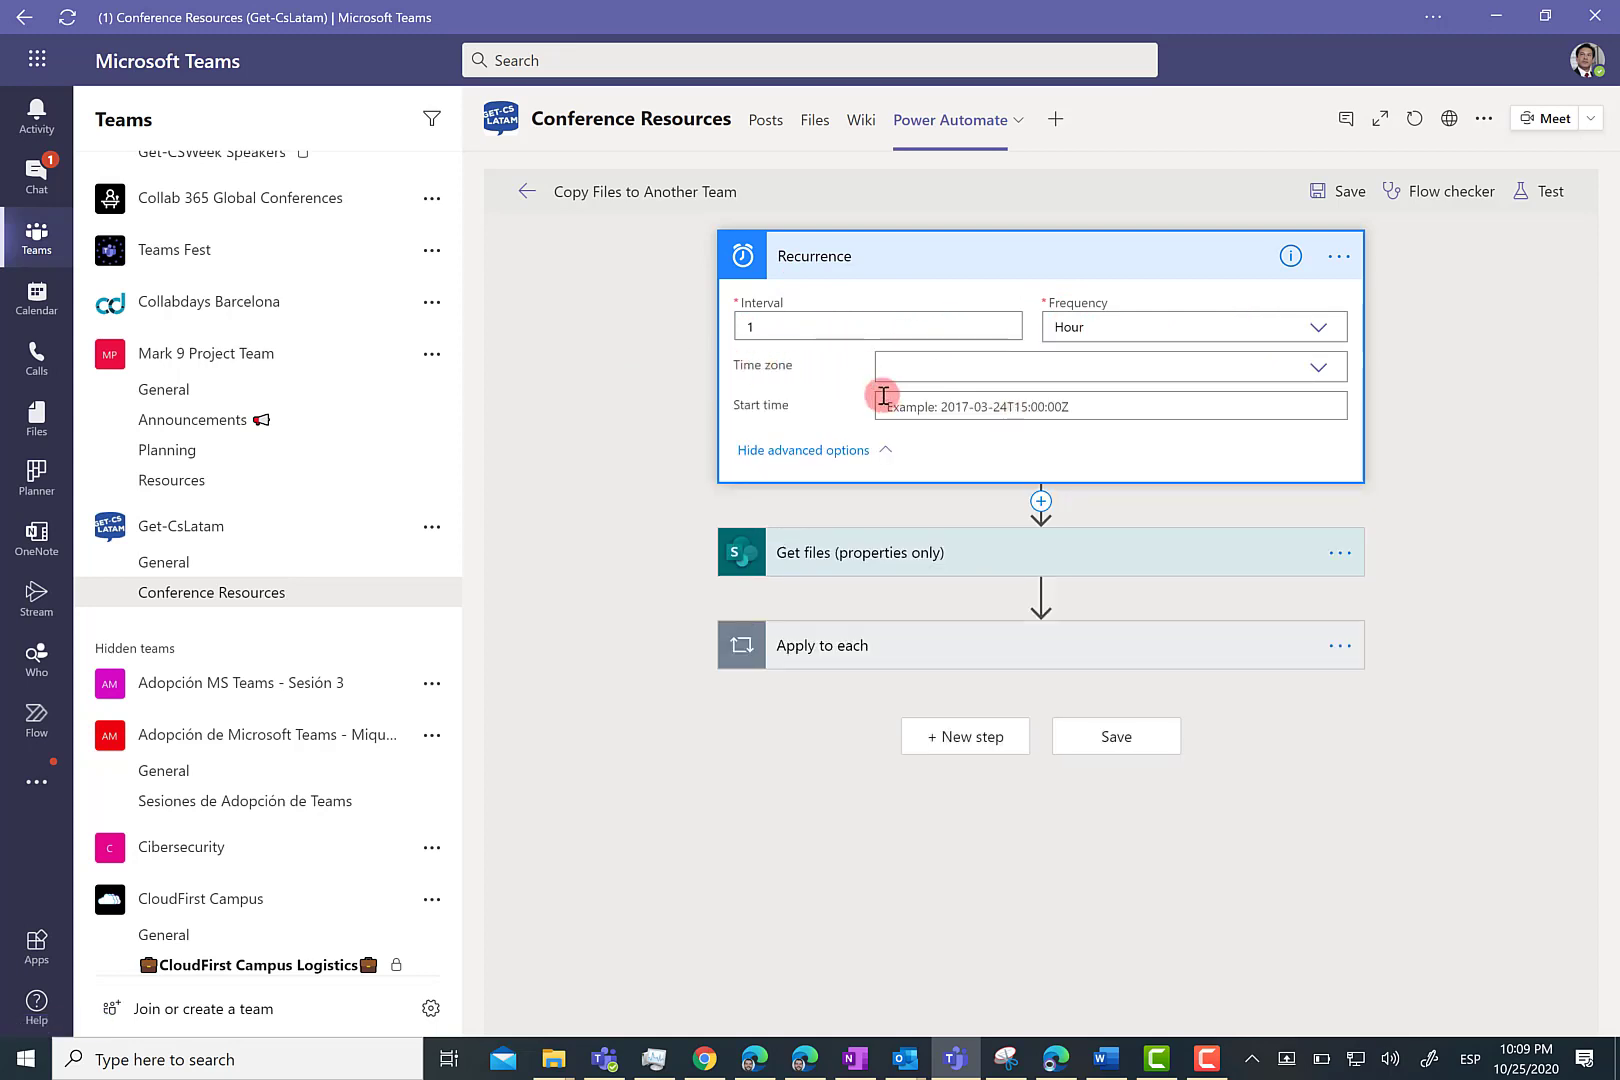
{"action": "left_click", "coordinate": [1317, 369]}
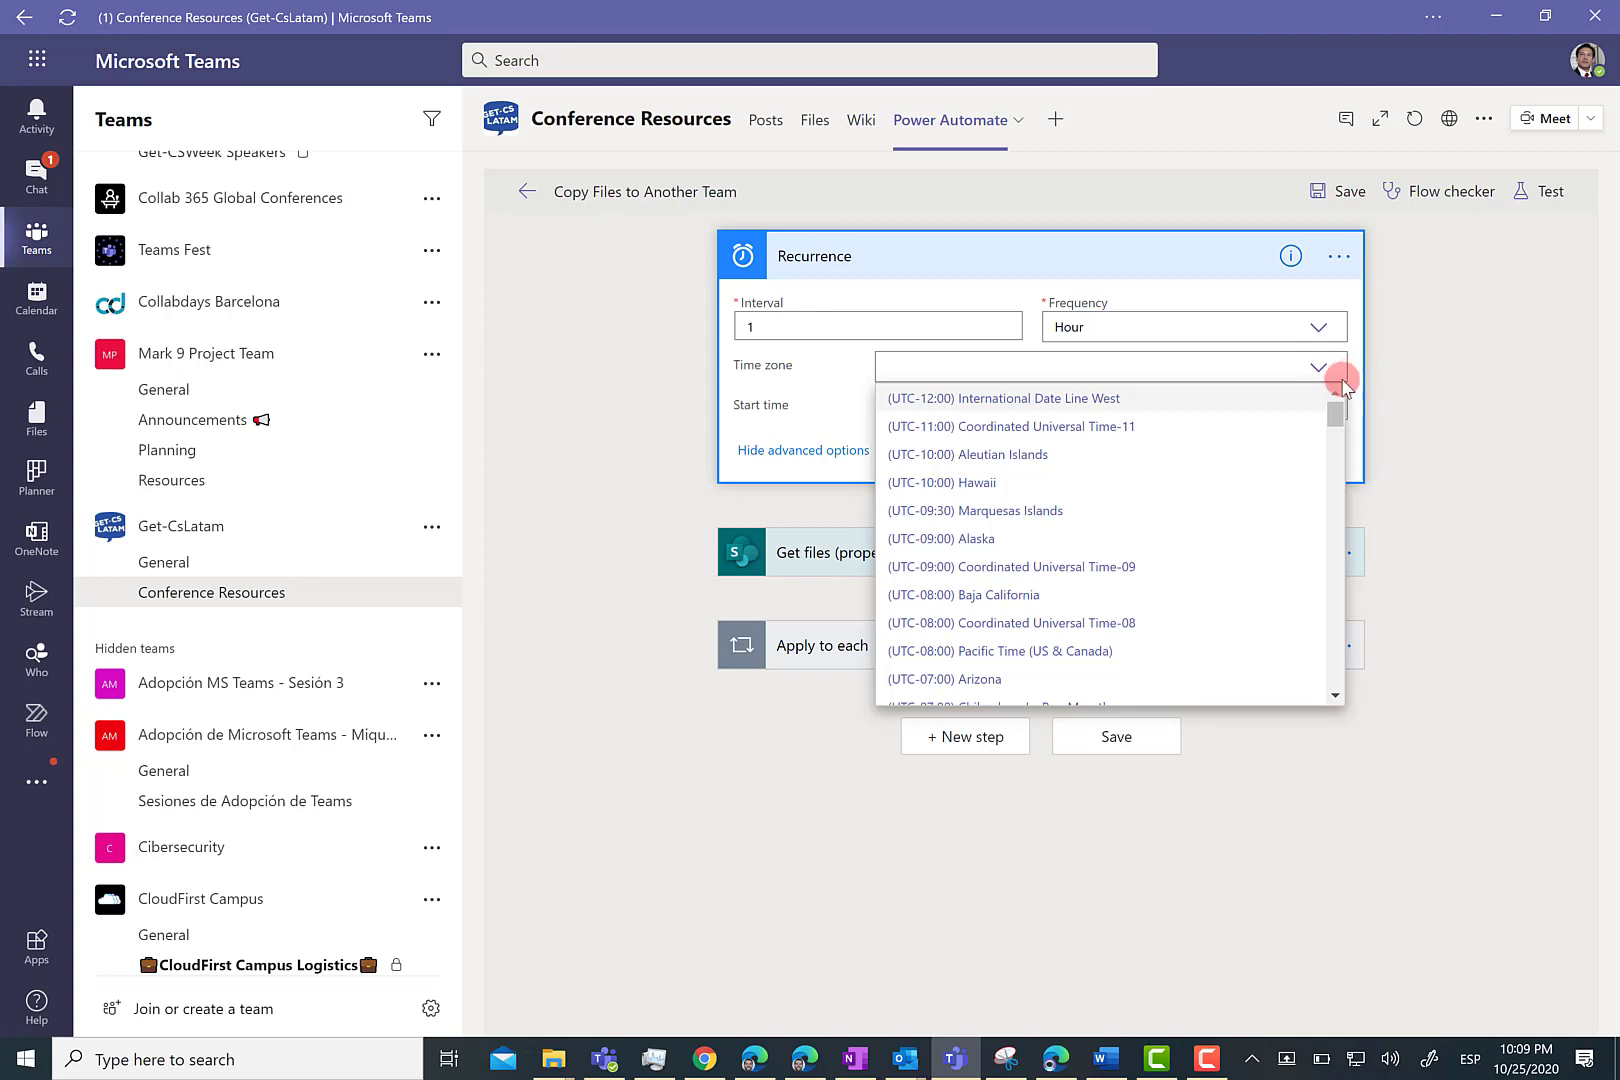
{"action": "left_click_drag", "start_coordinate": [1336, 420], "coordinate": [1333, 520]}
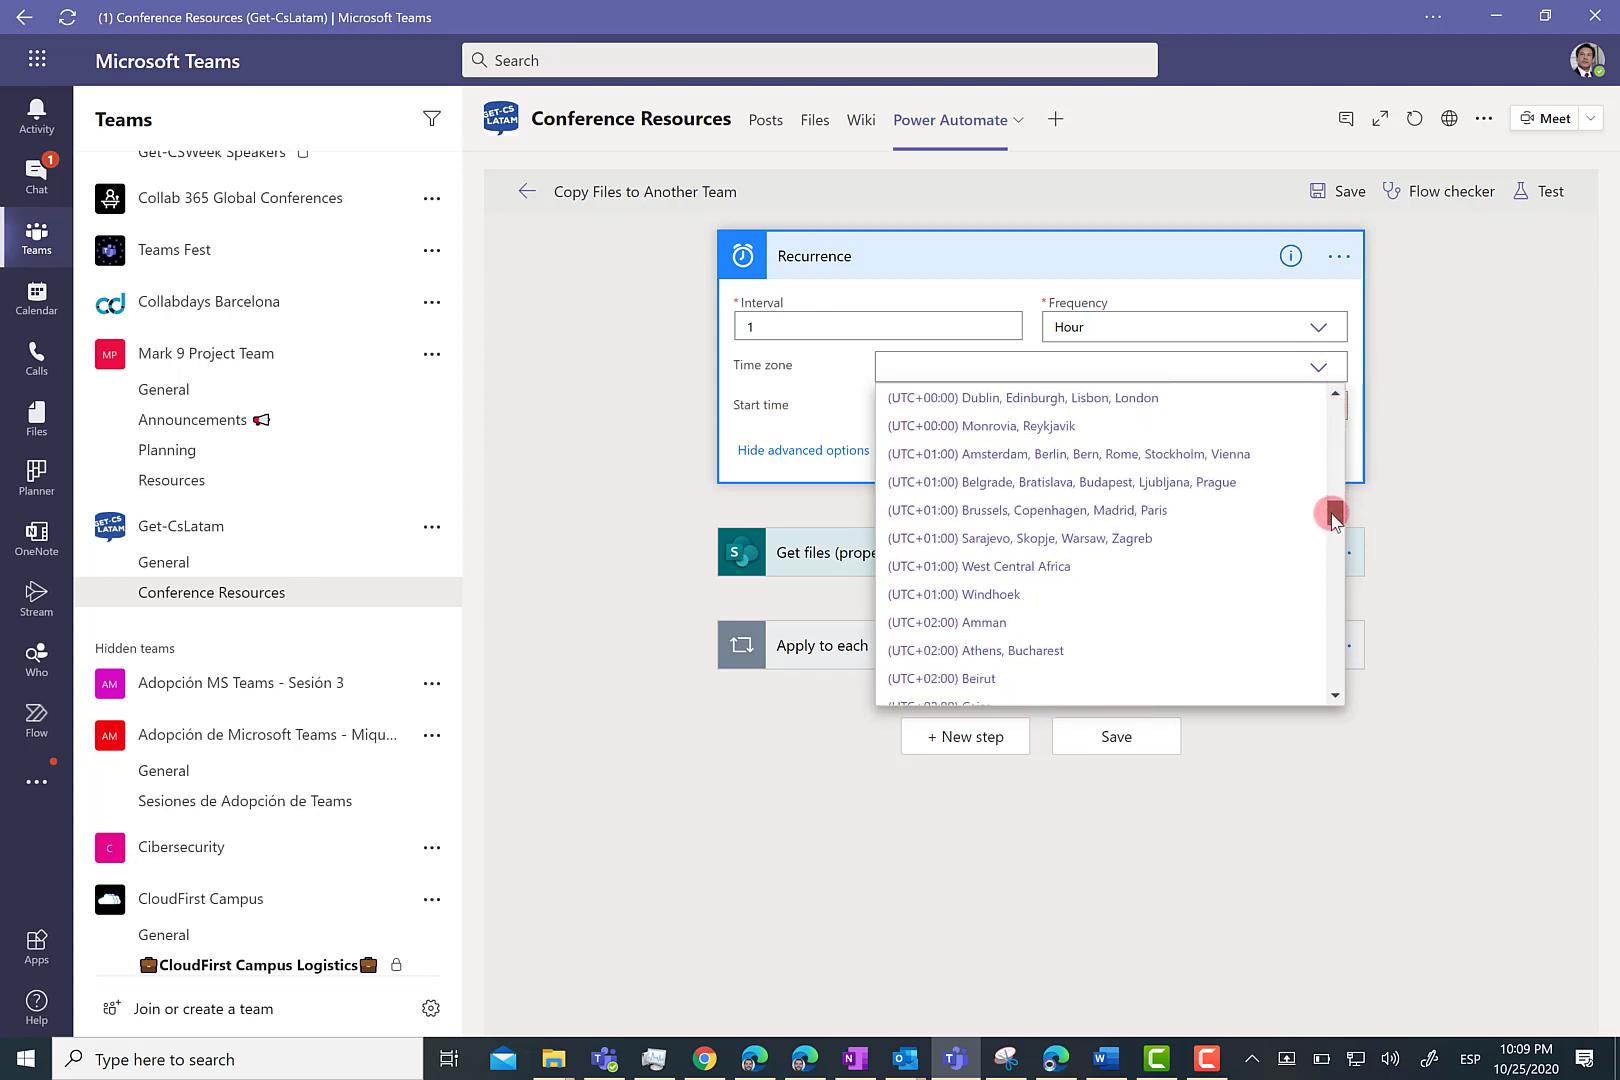
{"action": "left_click", "coordinate": [1090, 510]}
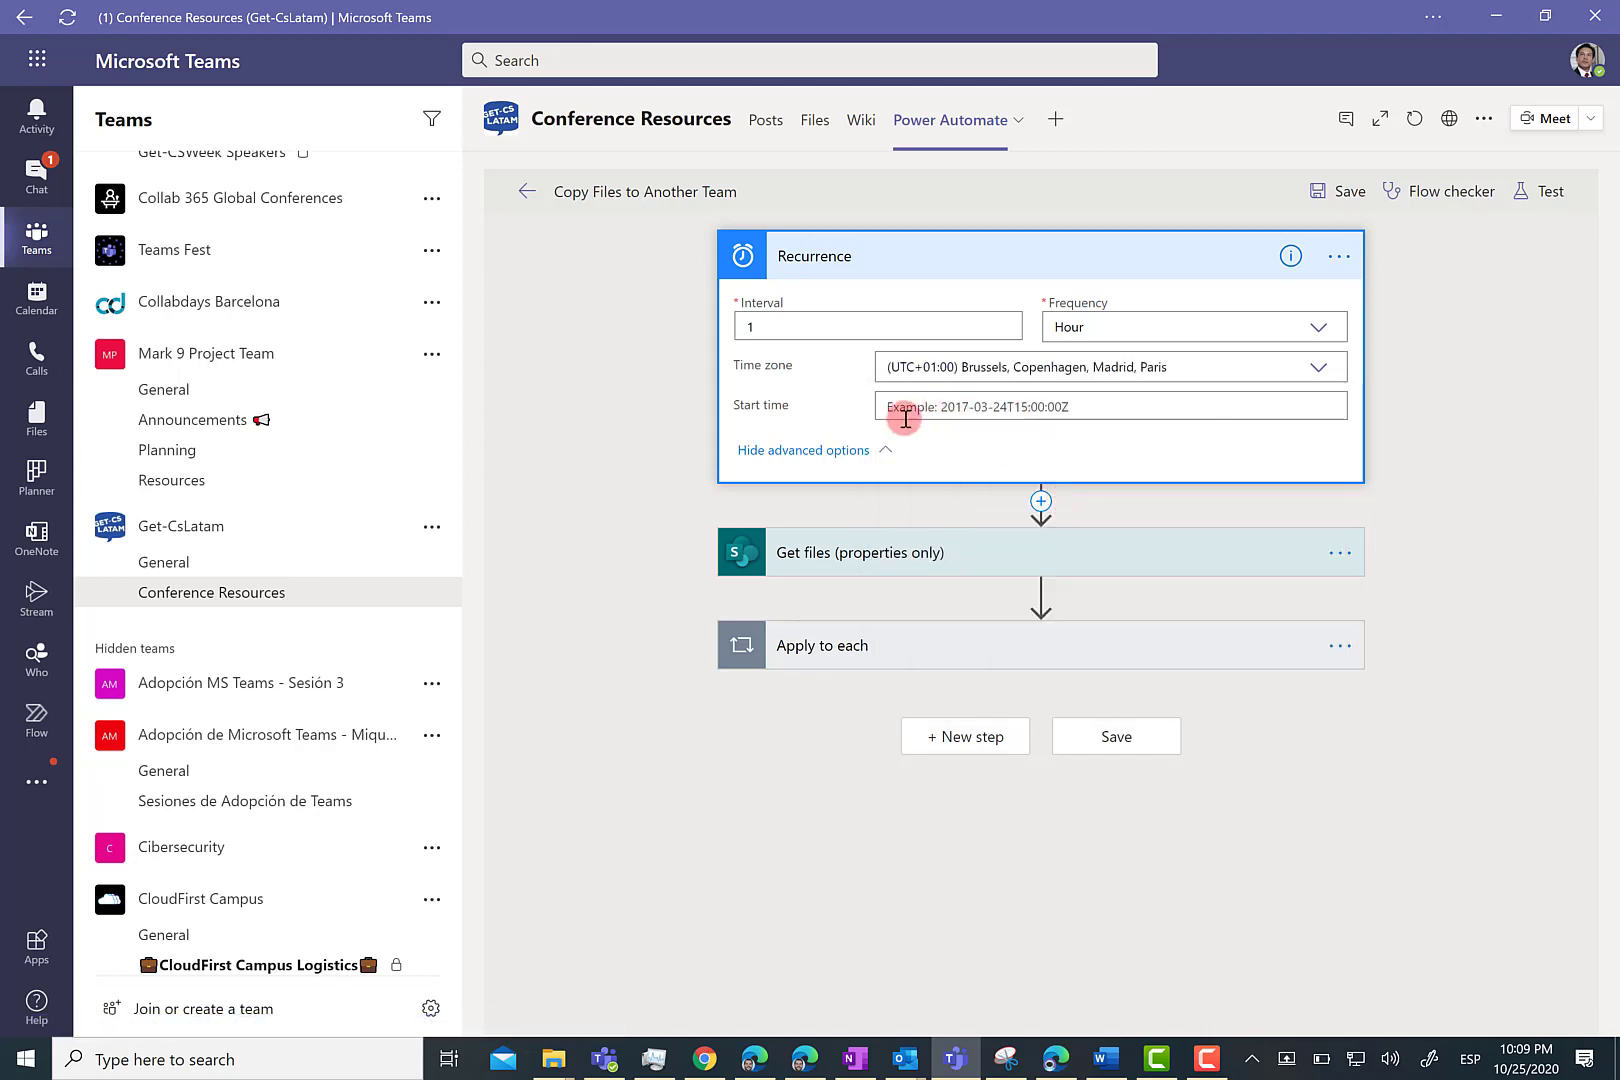
{"action": "left_click", "coordinate": [861, 451]}
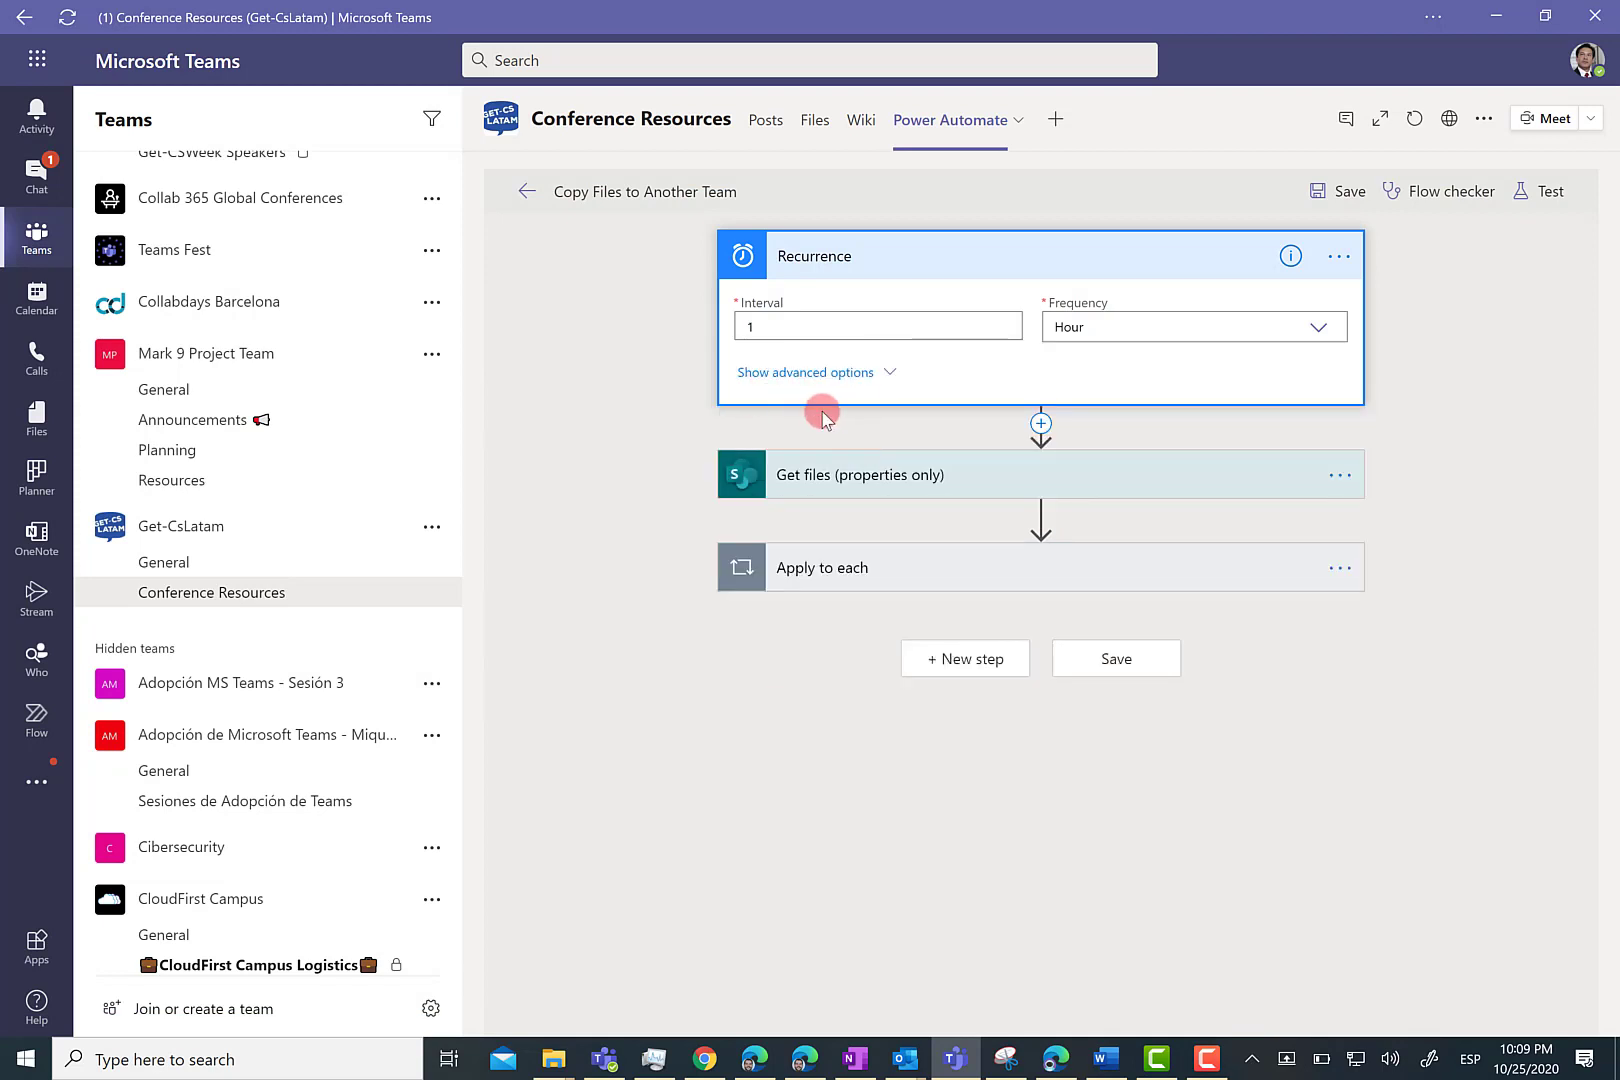
Expand the Get files (properties only) action, check its library choices, and browse the folder picker into Shared Documents.
{"action": "left_click", "coordinate": [811, 484]}
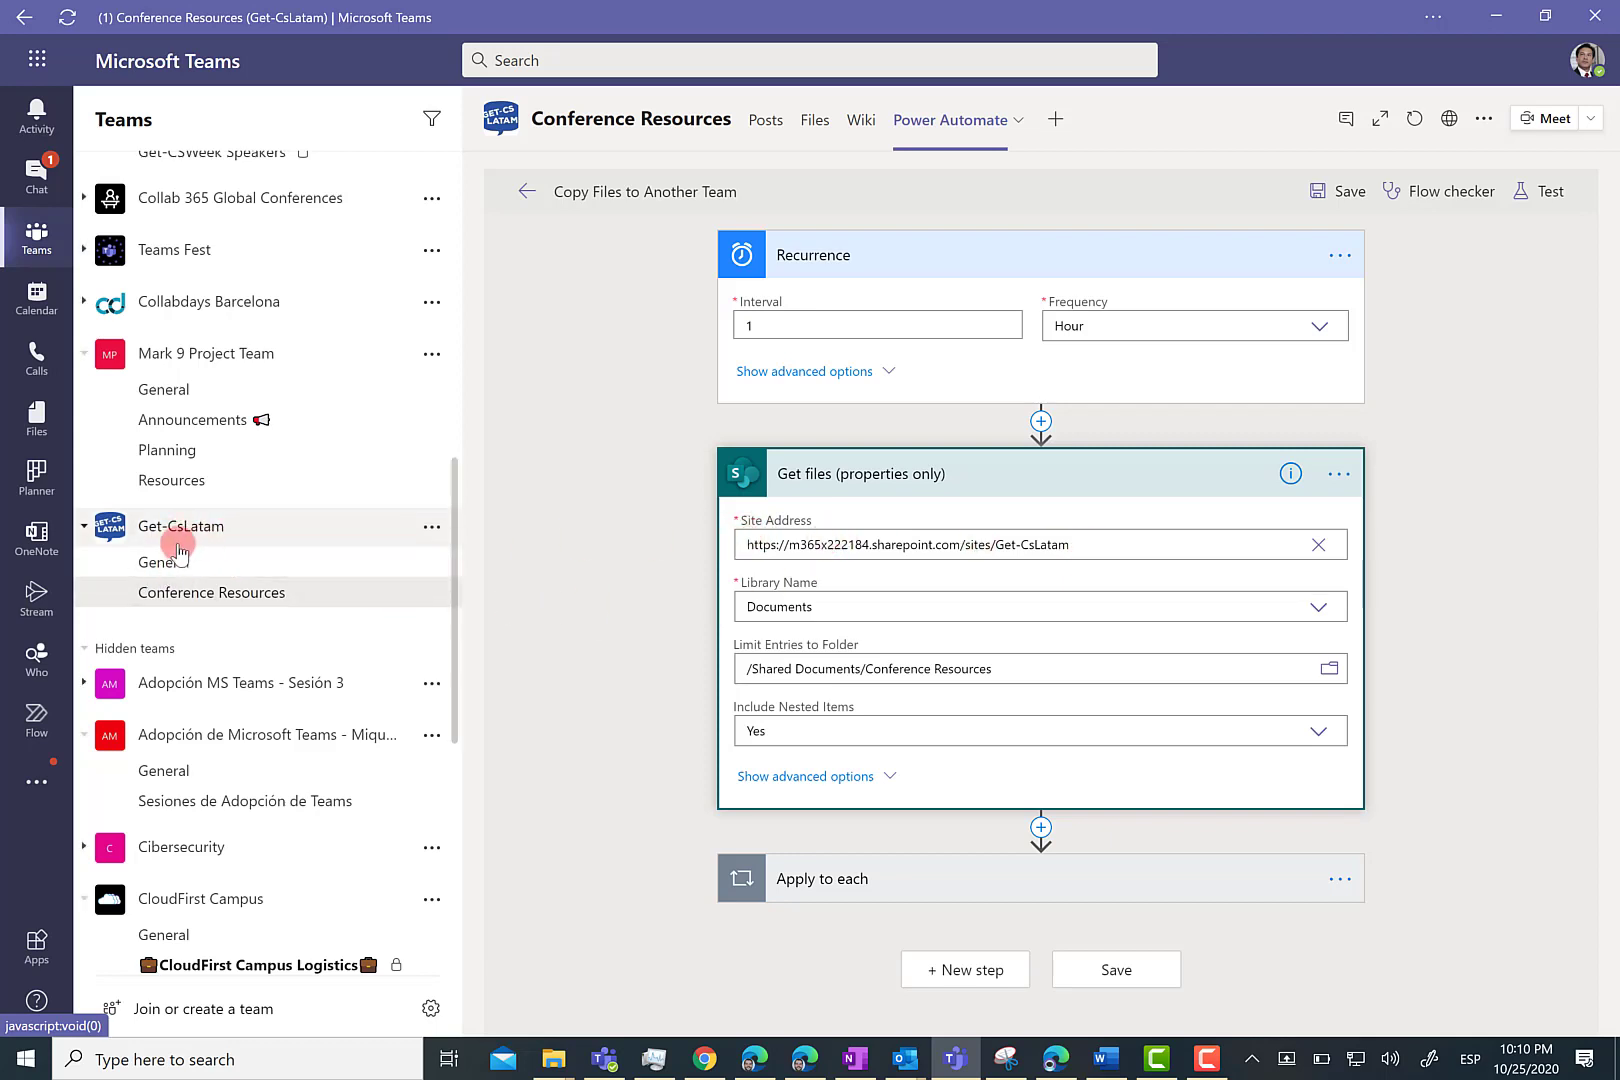
{"action": "left_click", "coordinate": [1321, 608]}
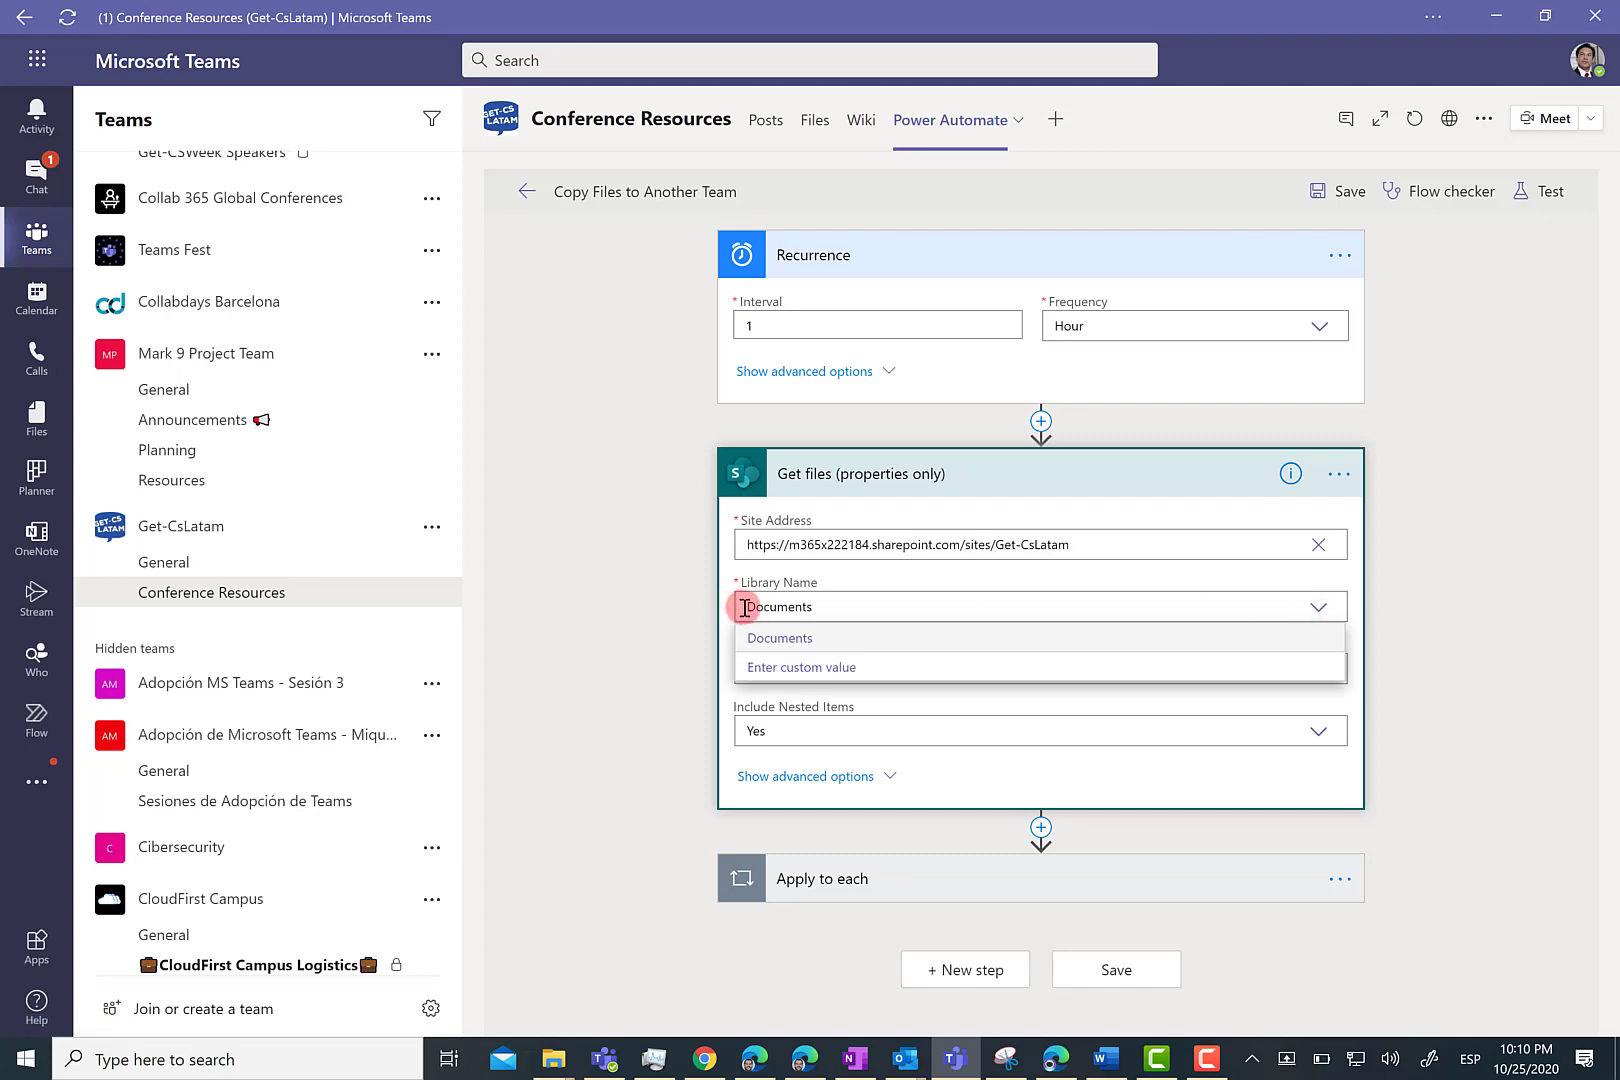
{"action": "left_click", "coordinate": [664, 589]}
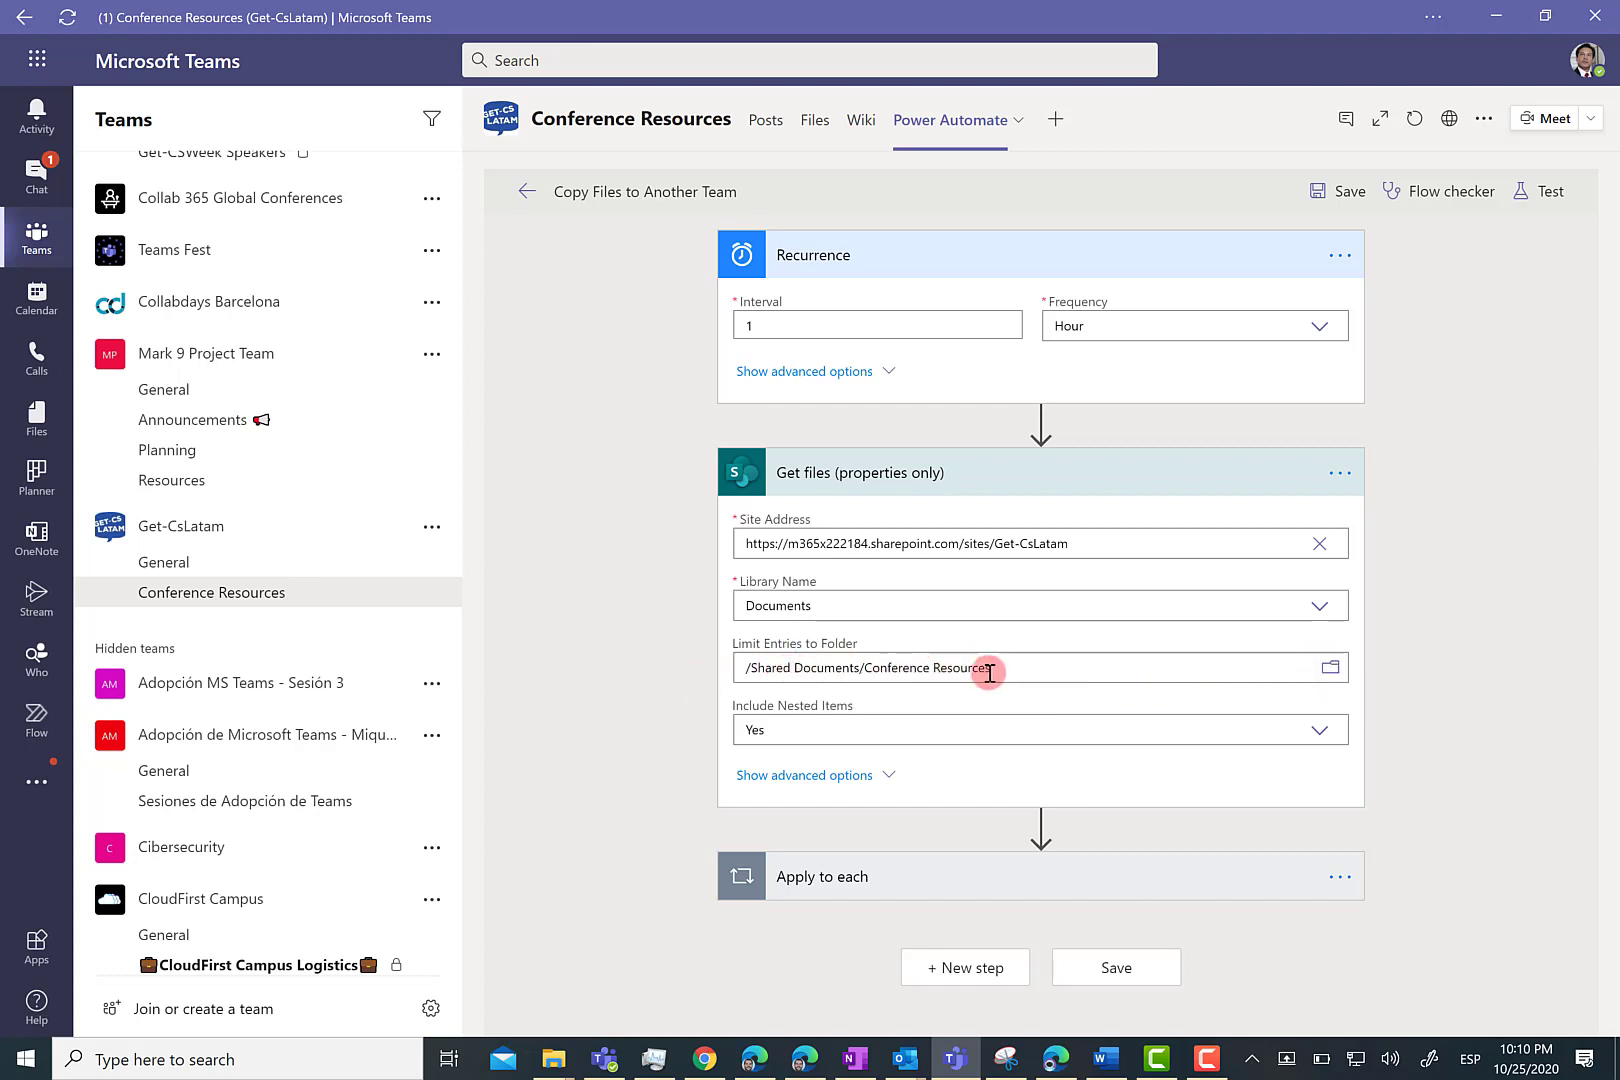
{"action": "left_click", "coordinate": [1330, 669]}
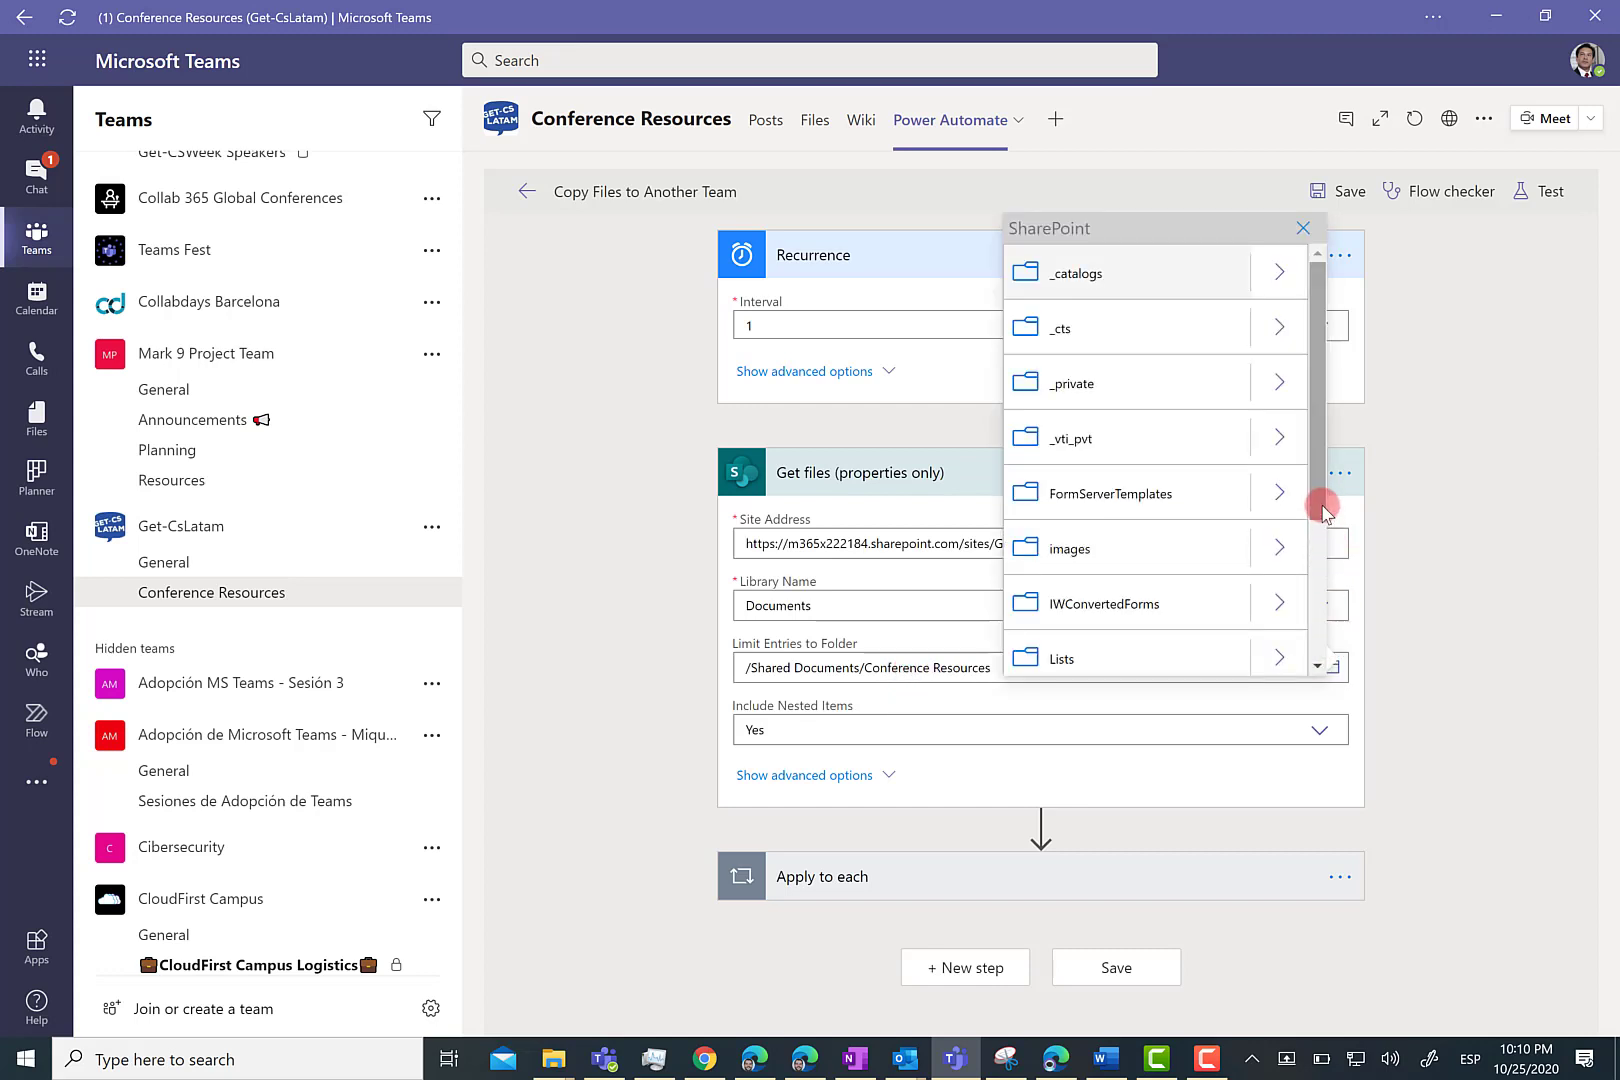
{"action": "left_click_drag", "start_coordinate": [1323, 510], "coordinate": [1328, 667]}
{"action": "left_click", "coordinate": [1278, 485]}
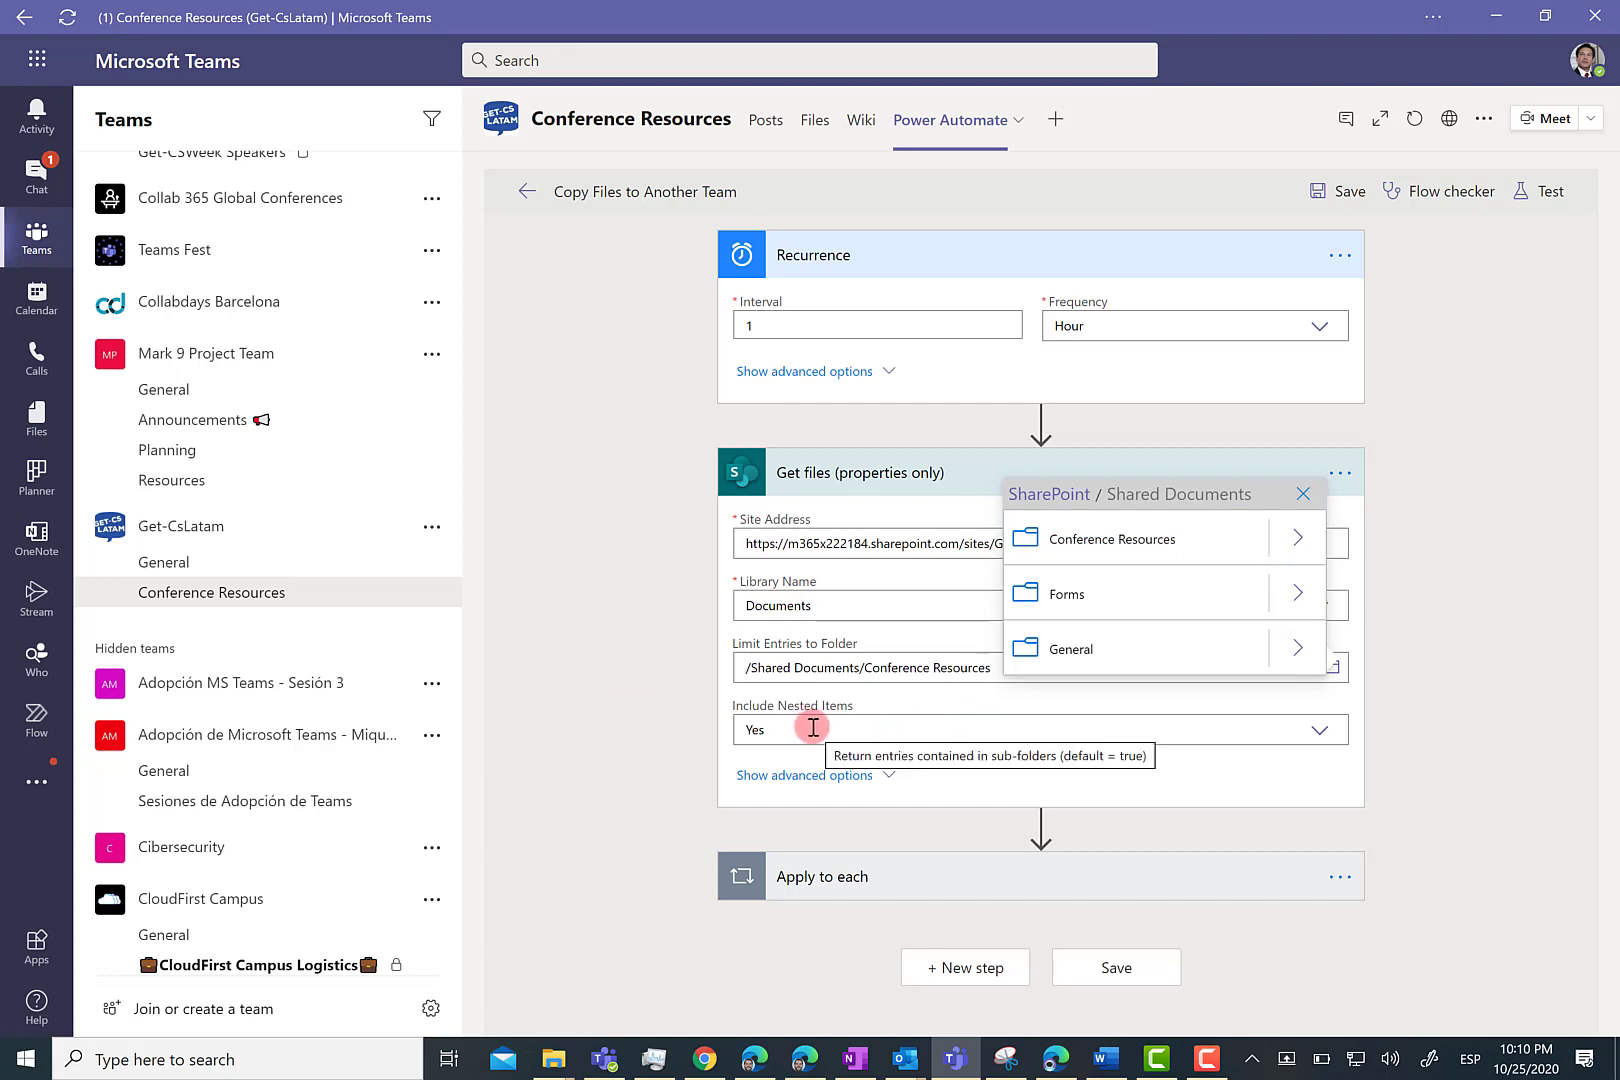
Review the Include Nested Items choices and advanced options of Get files (properties only), and collapse the action.
{"action": "left_click", "coordinate": [765, 729]}
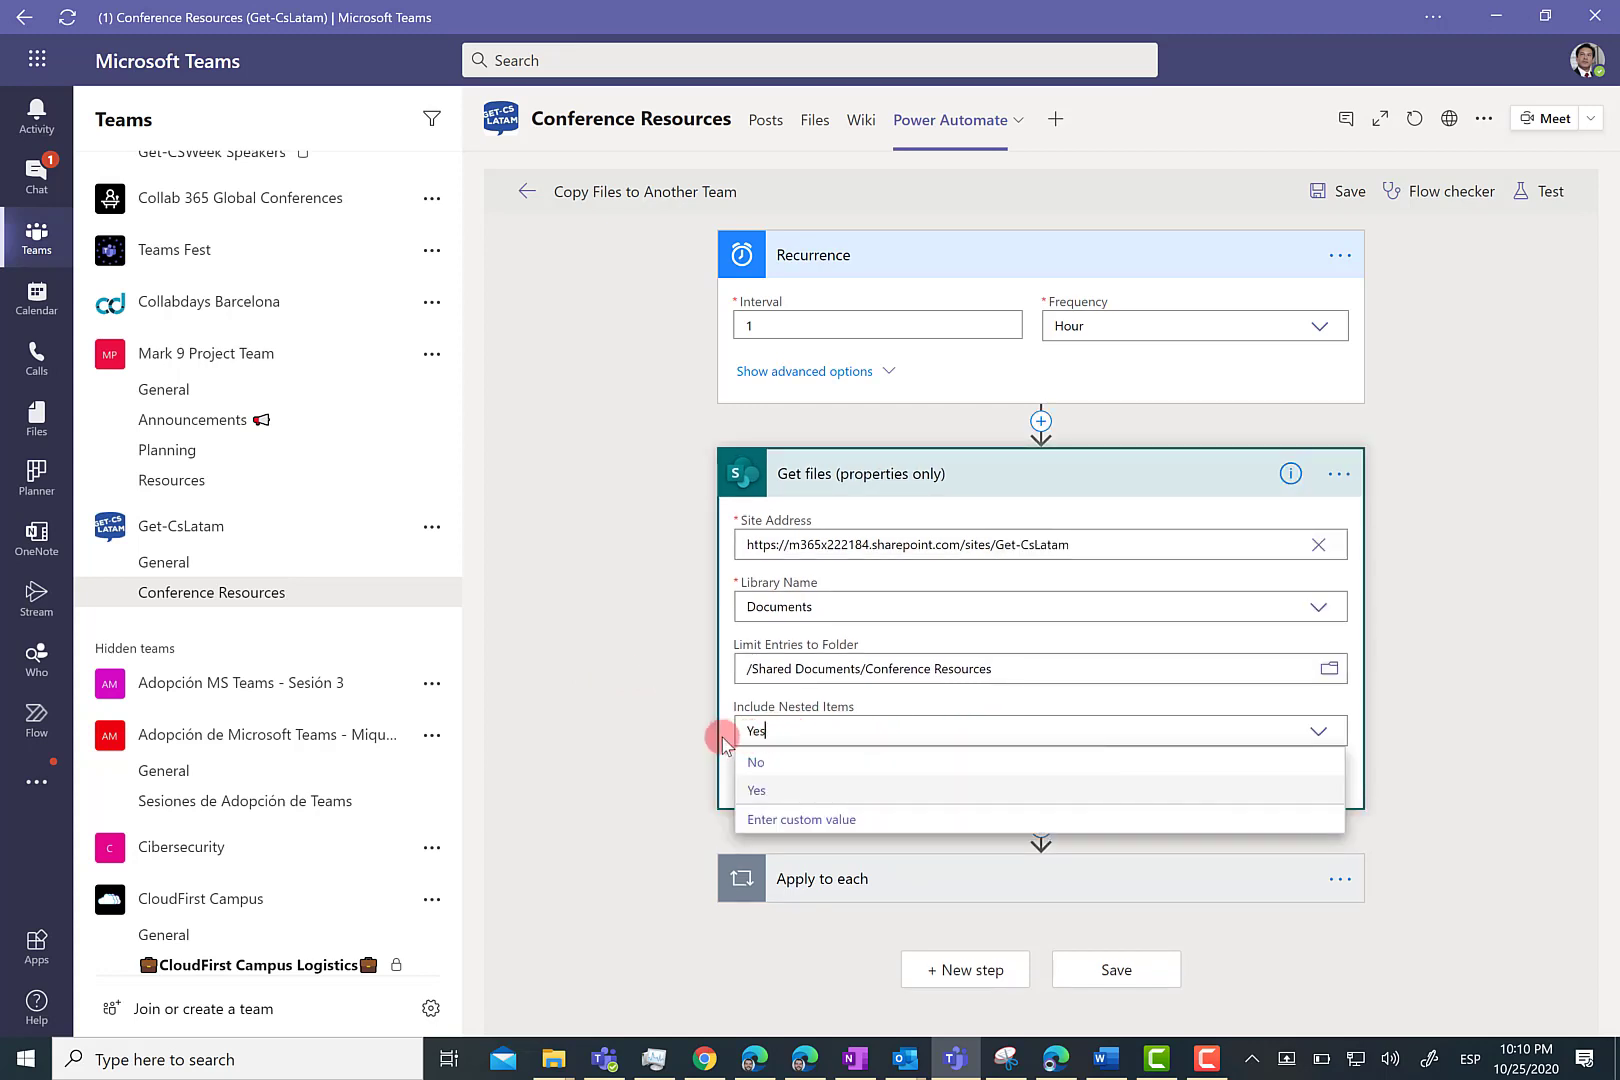
{"action": "left_click", "coordinate": [660, 735]}
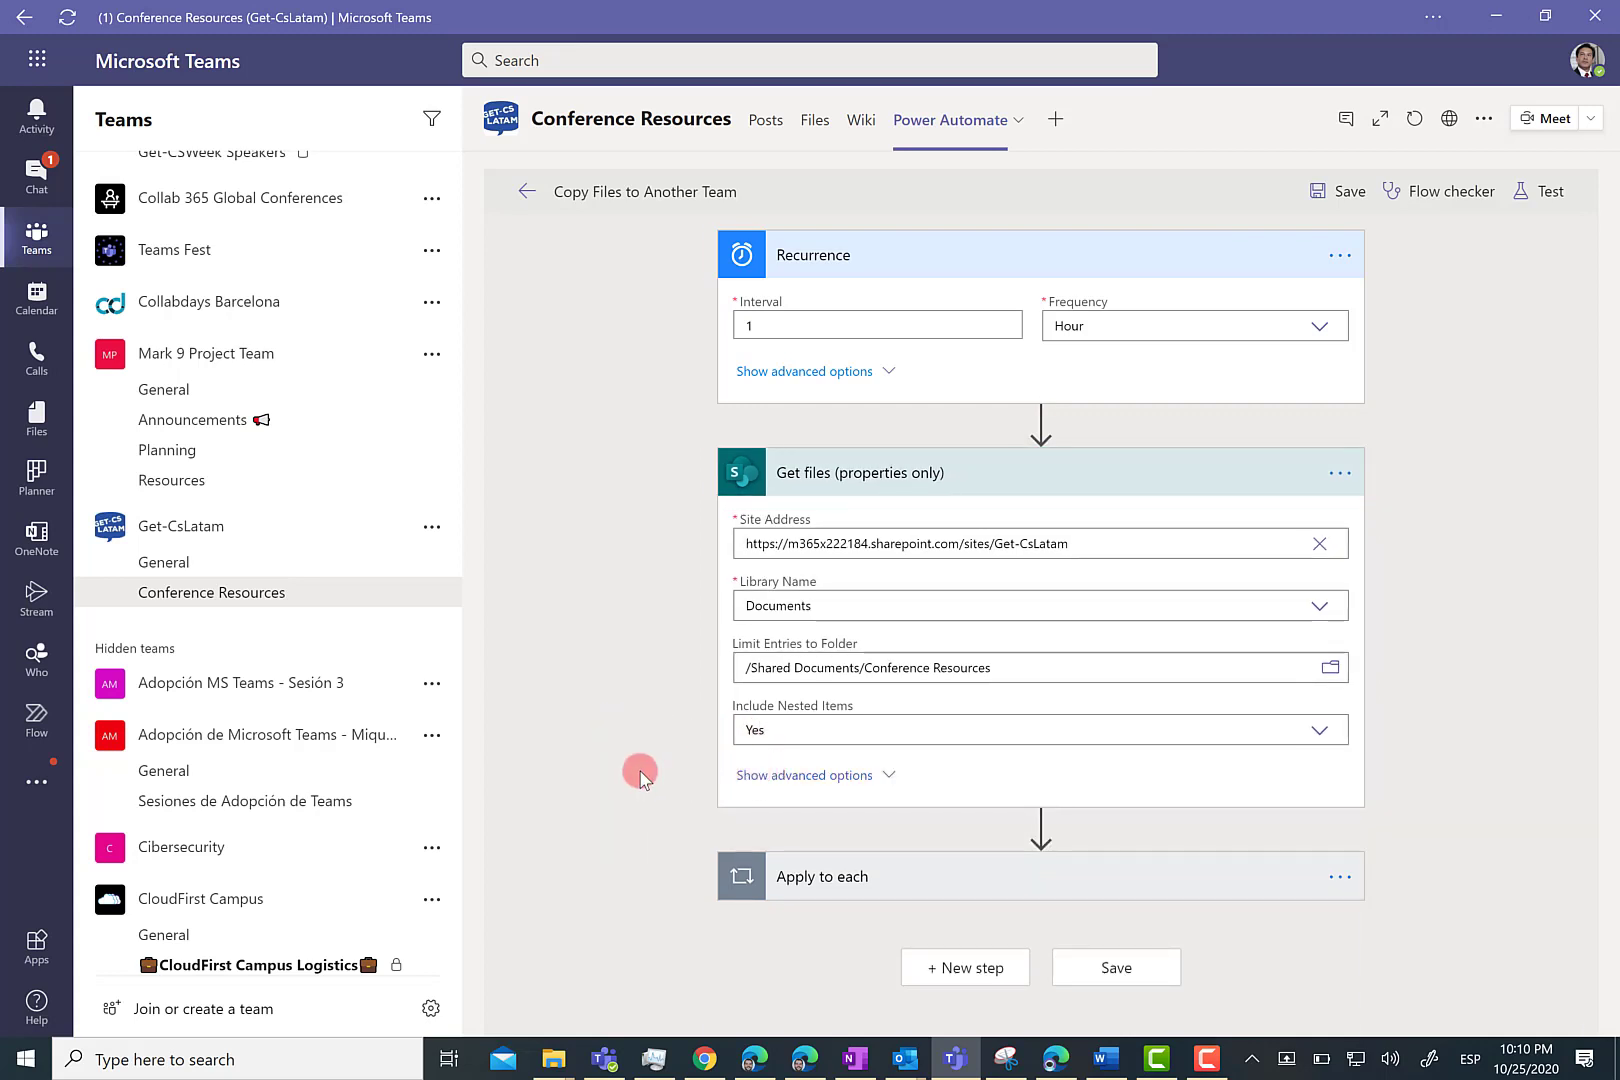
{"action": "scroll", "coordinate": [656, 764], "scroll_direction": "down", "scroll_amount": 2}
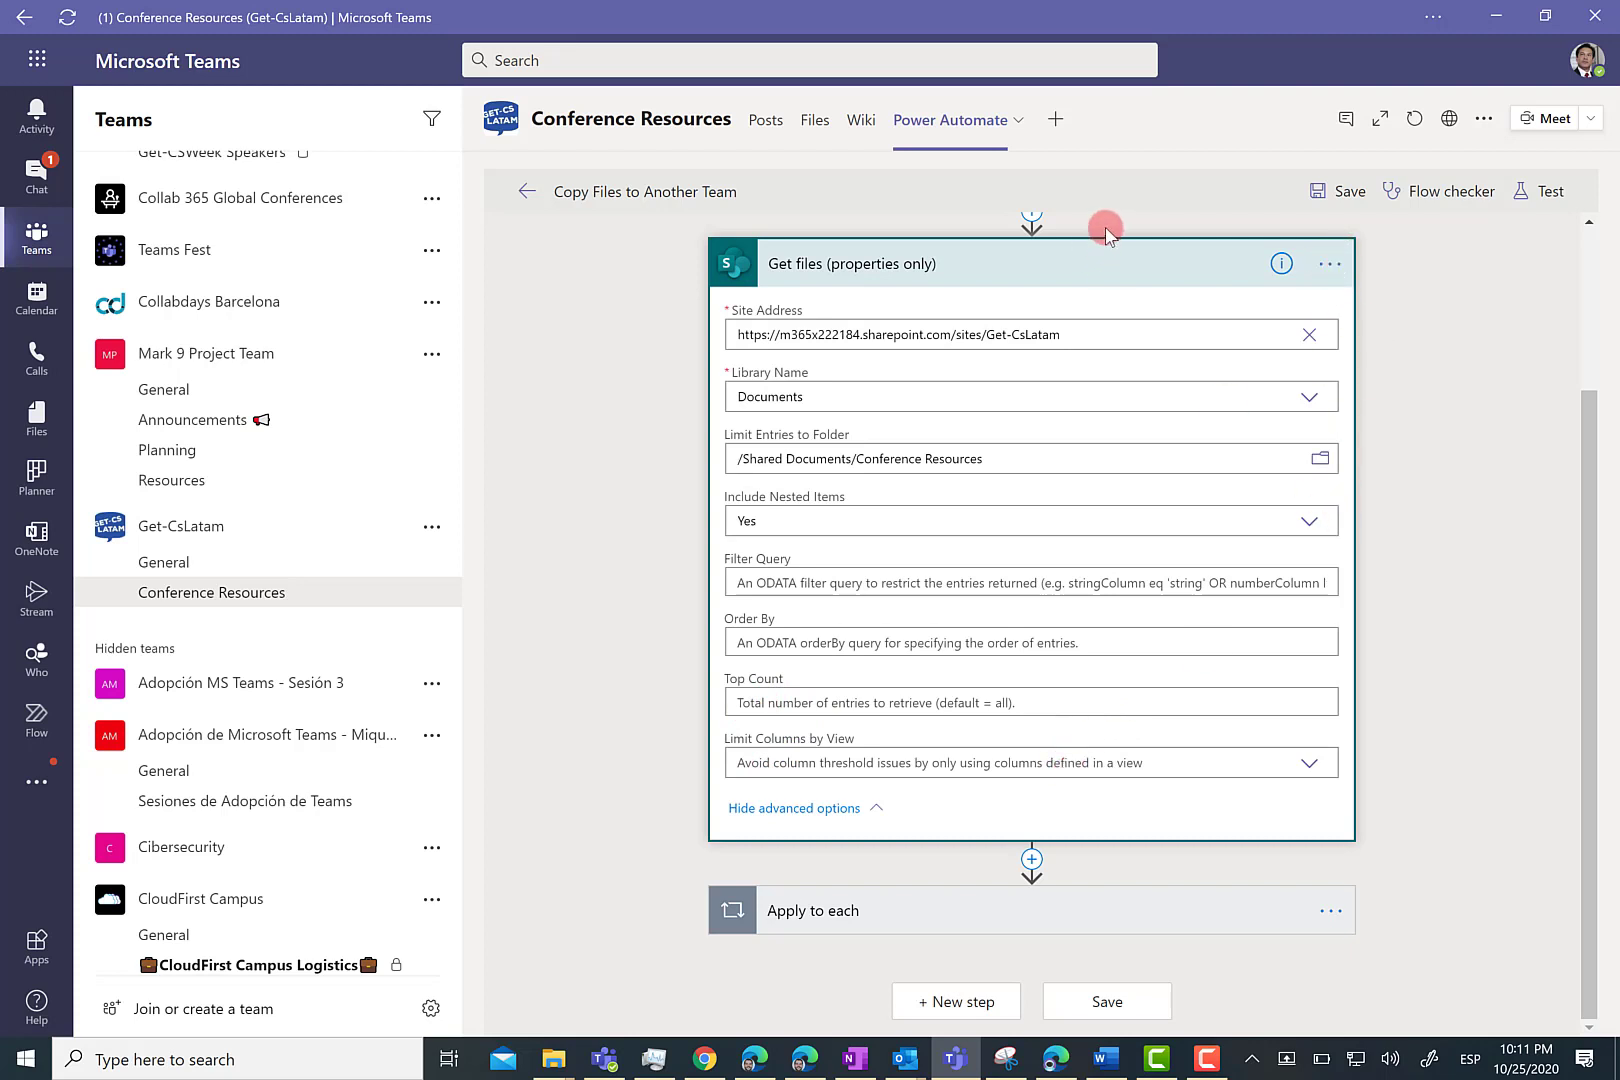
{"action": "left_click", "coordinate": [1080, 262]}
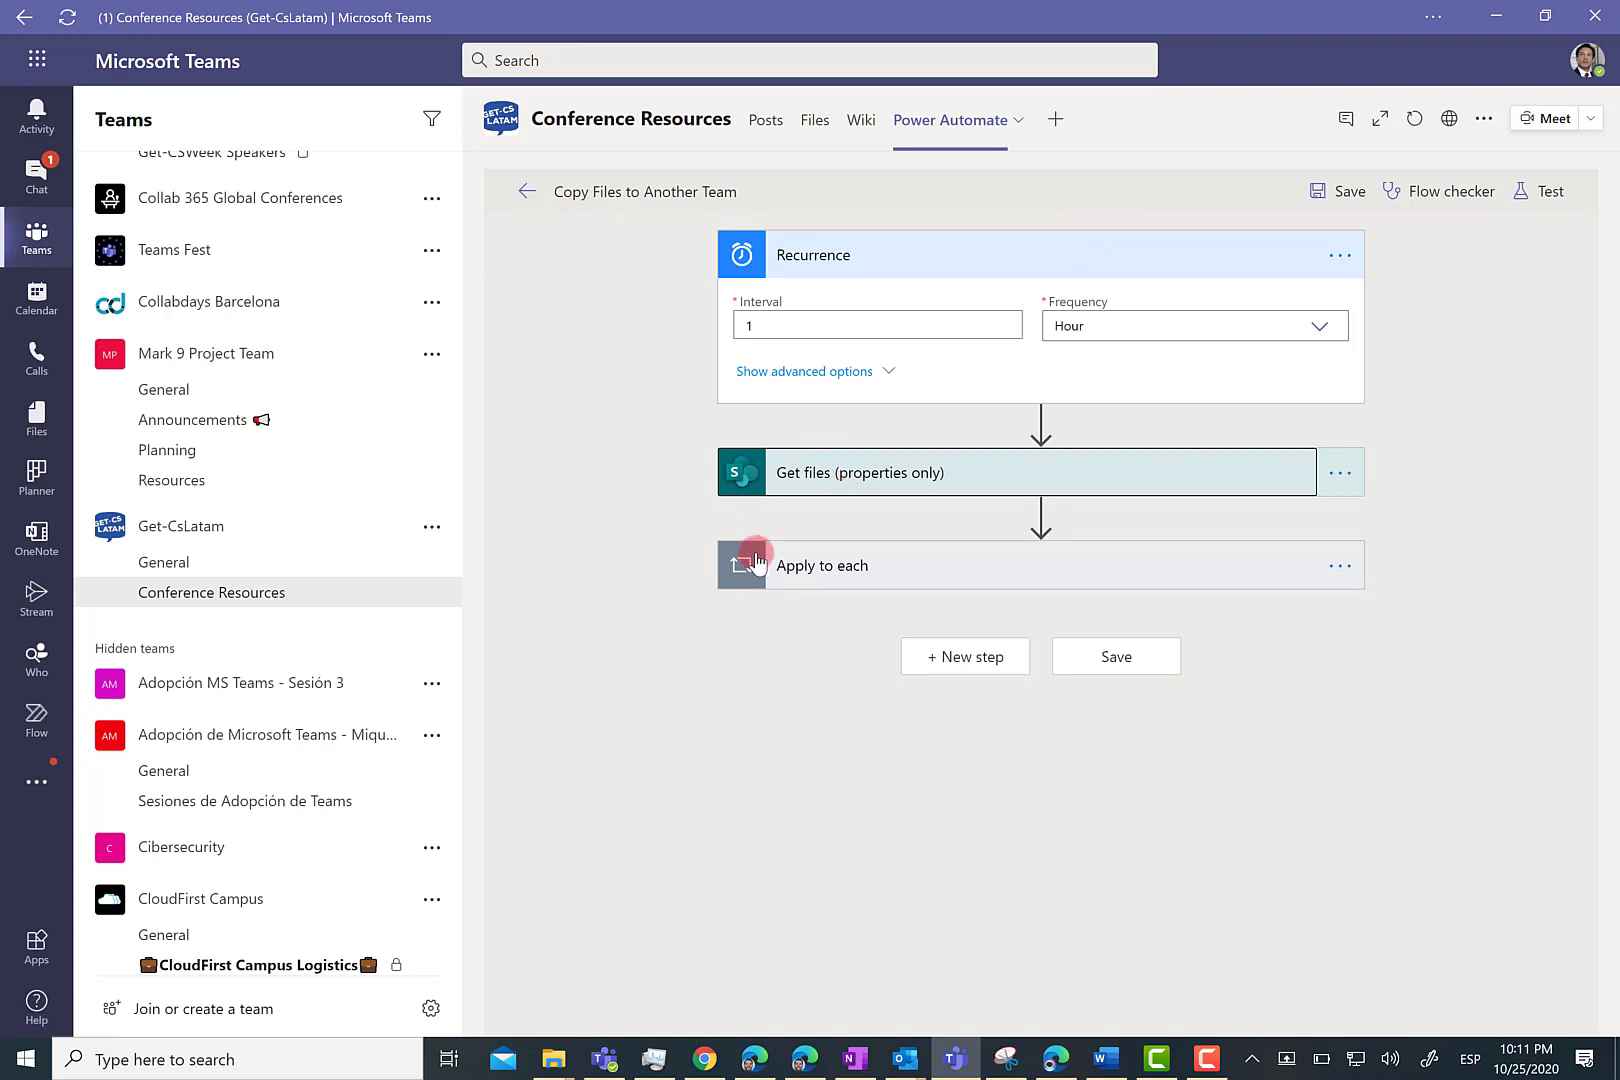
Expand the Apply to each loop and examine its input and the parameters offered from Get files (properties only).
{"action": "left_click", "coordinate": [815, 570]}
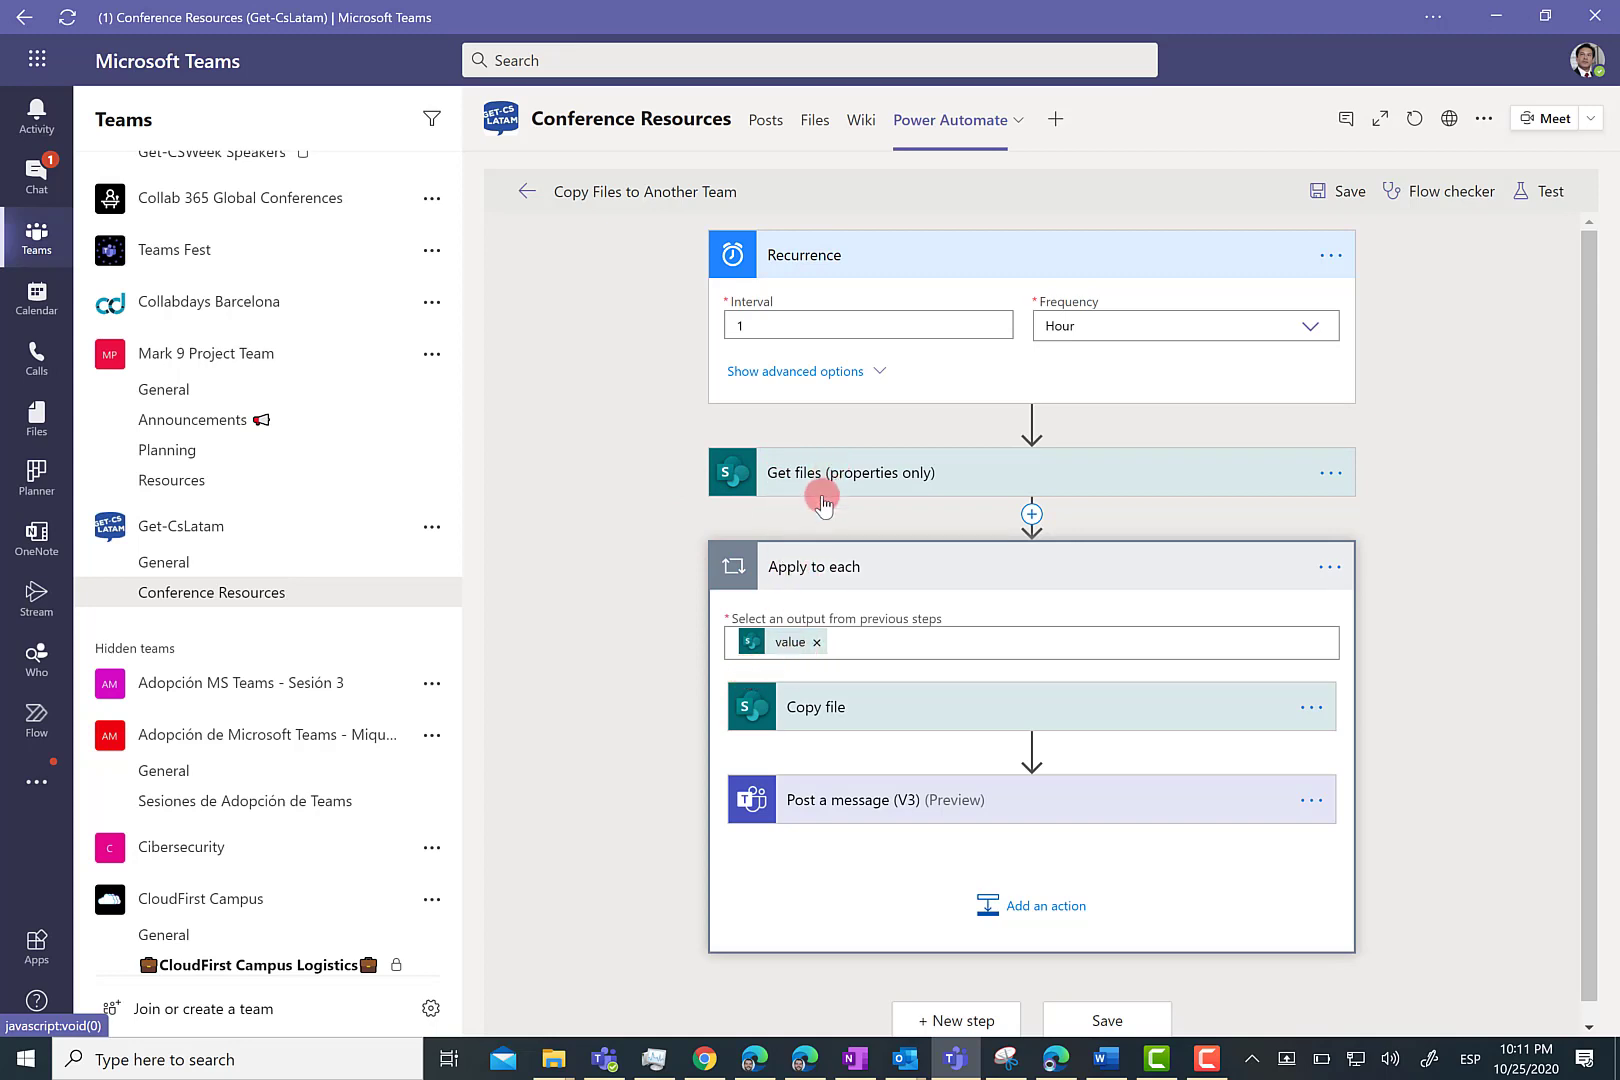
{"action": "left_click", "coordinate": [857, 644]}
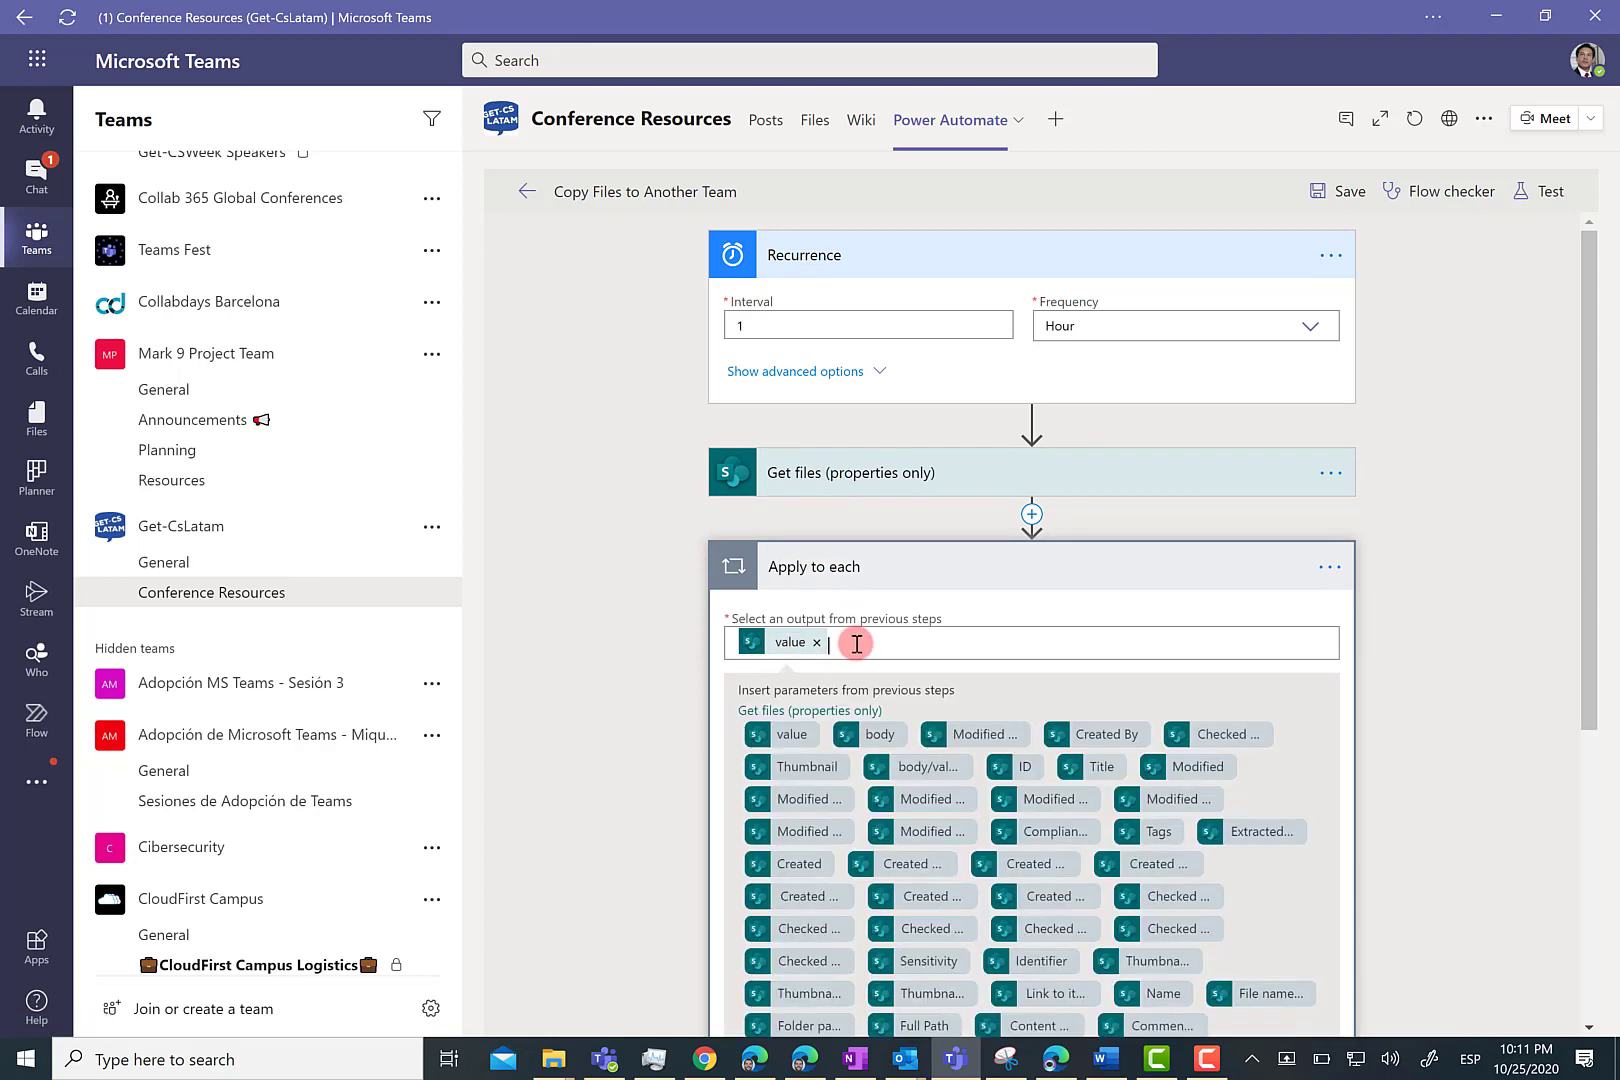
{"action": "scroll", "coordinate": [857, 644], "scroll_direction": "down", "scroll_amount": 1}
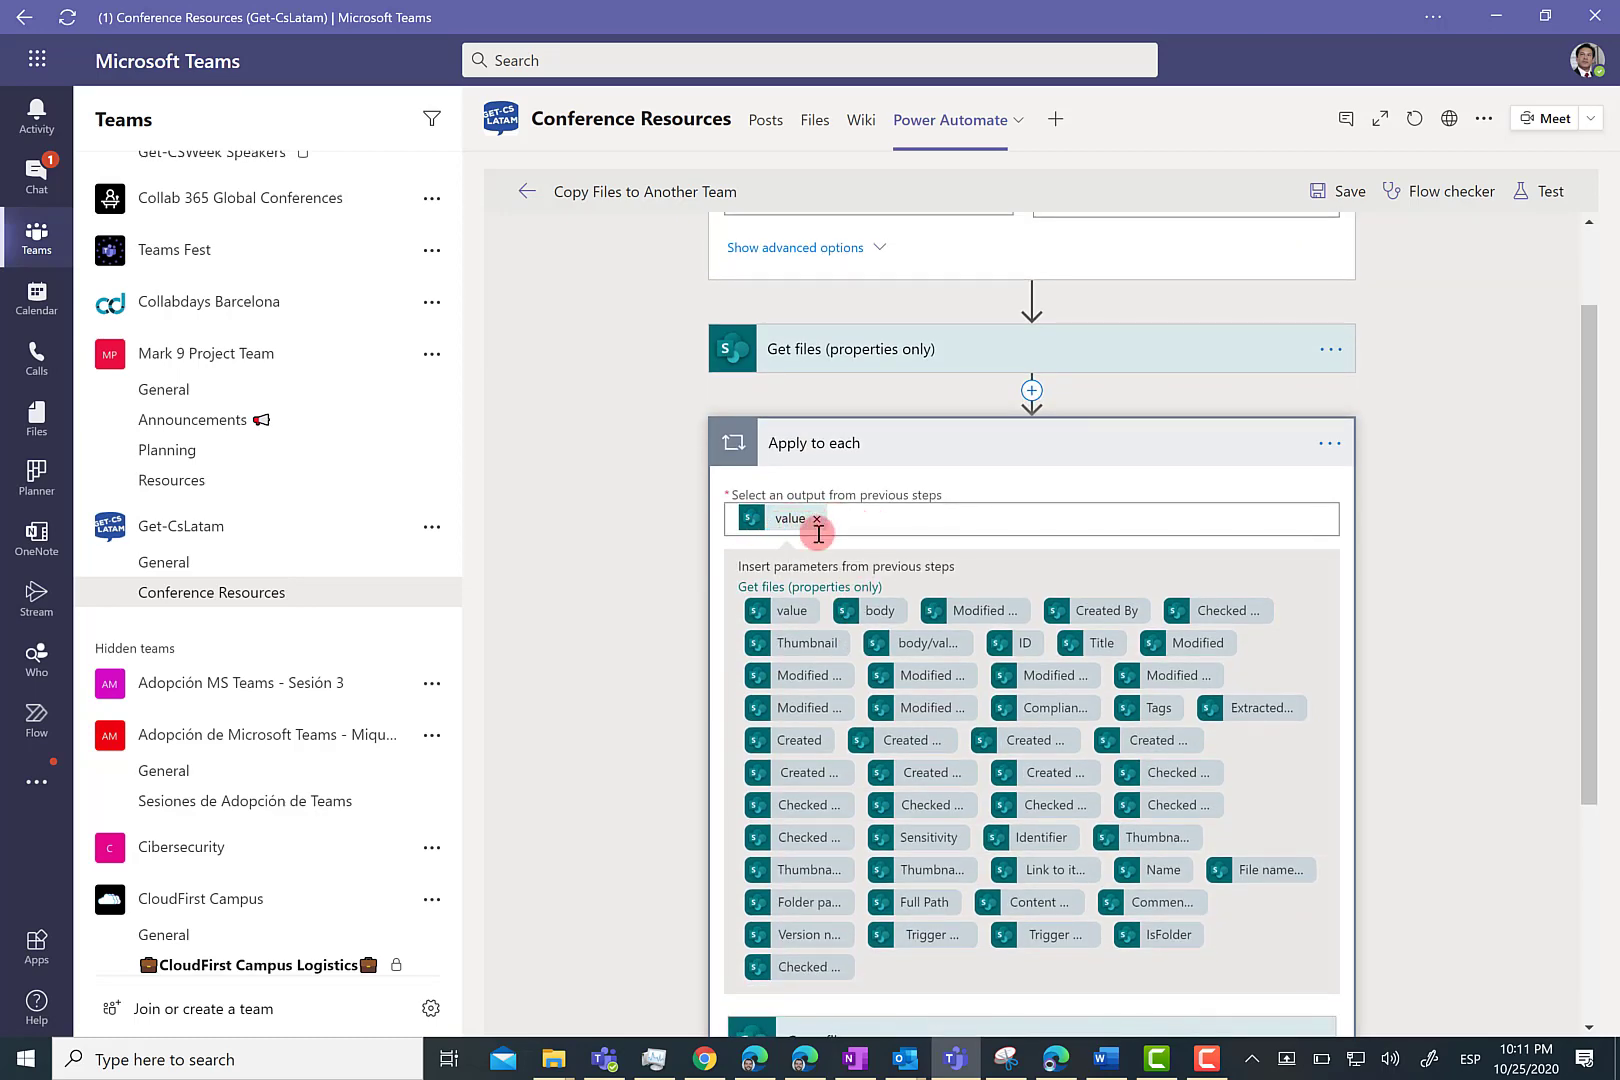
{"action": "scroll", "coordinate": [928, 530], "scroll_direction": "down", "scroll_amount": 3}
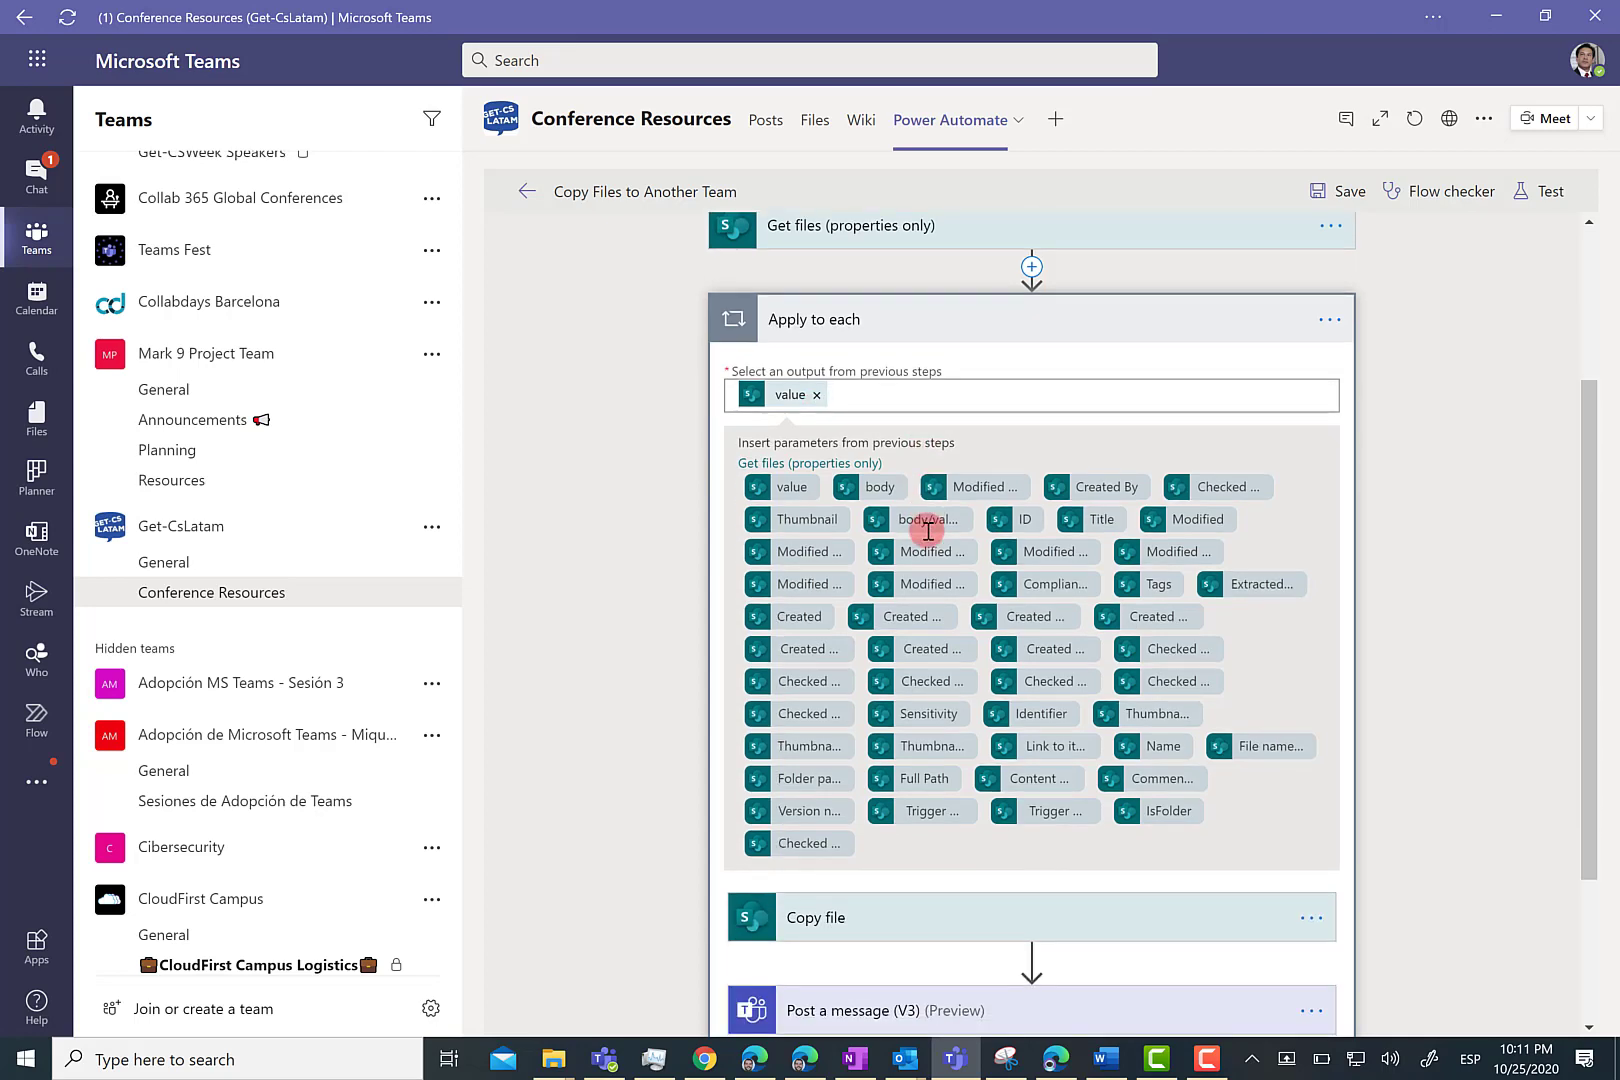
{"action": "scroll", "coordinate": [928, 537], "scroll_direction": "up", "scroll_amount": 1}
{"action": "scroll", "coordinate": [928, 537], "scroll_direction": "down", "scroll_amount": 1}
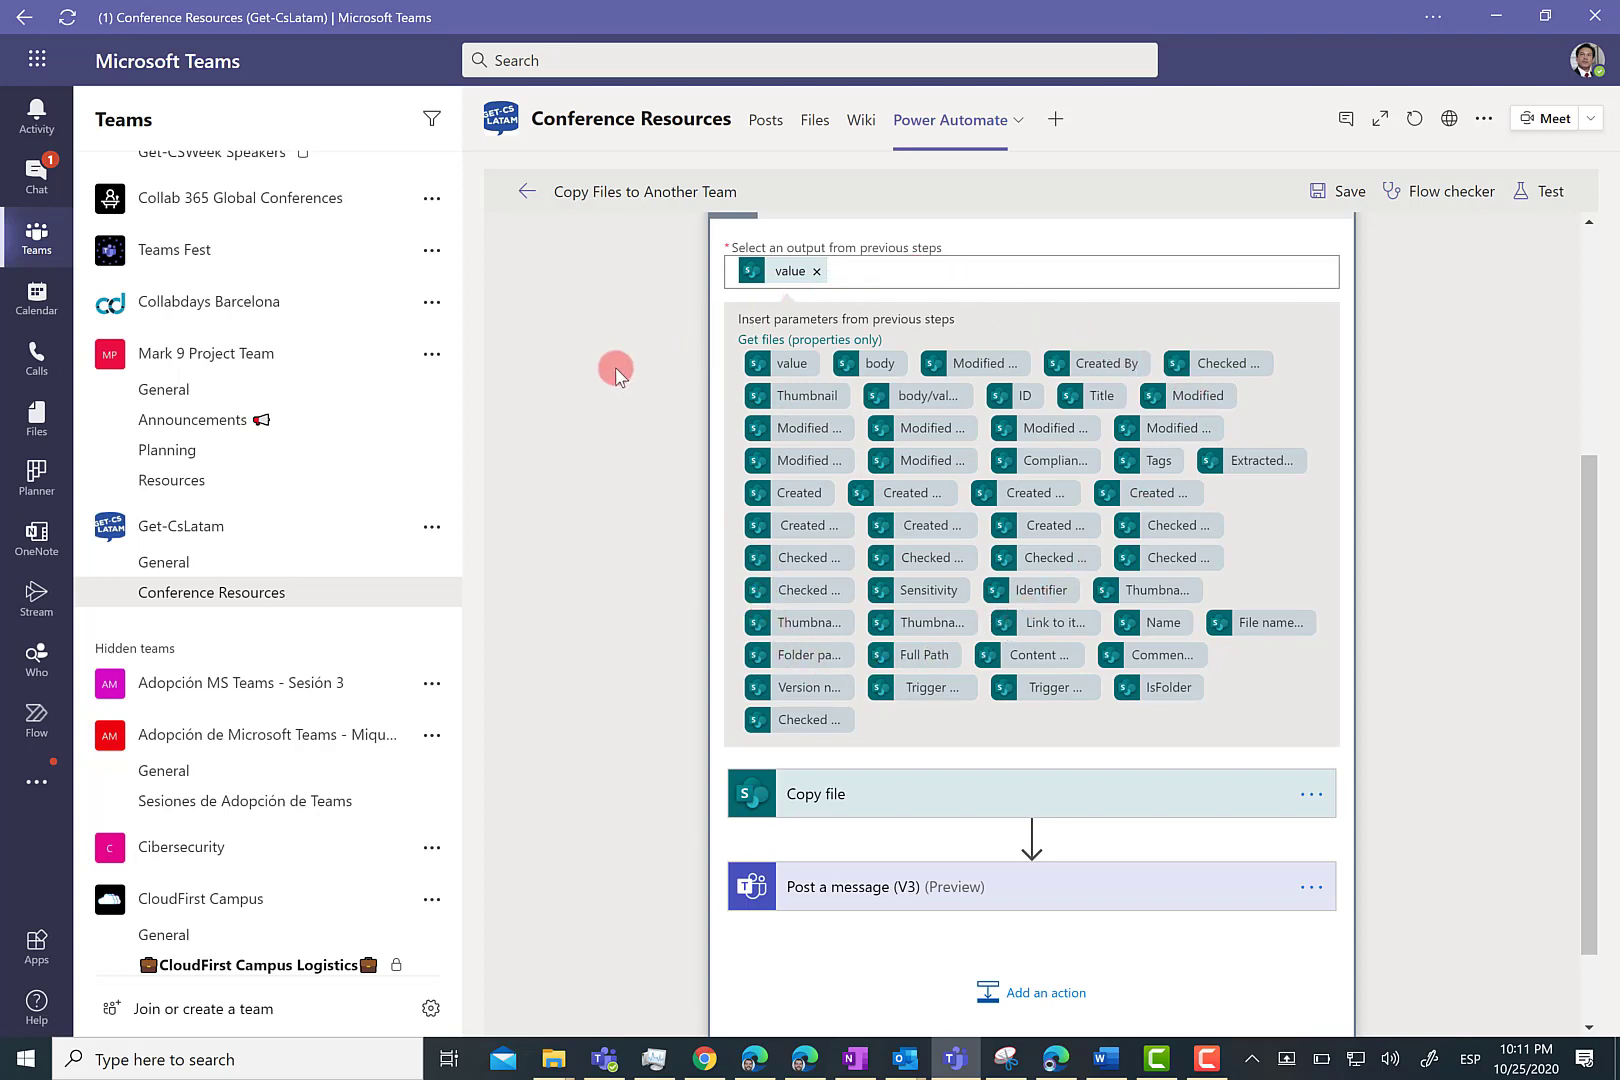
{"action": "scroll", "coordinate": [1509, 396], "scroll_direction": "up", "scroll_amount": 3}
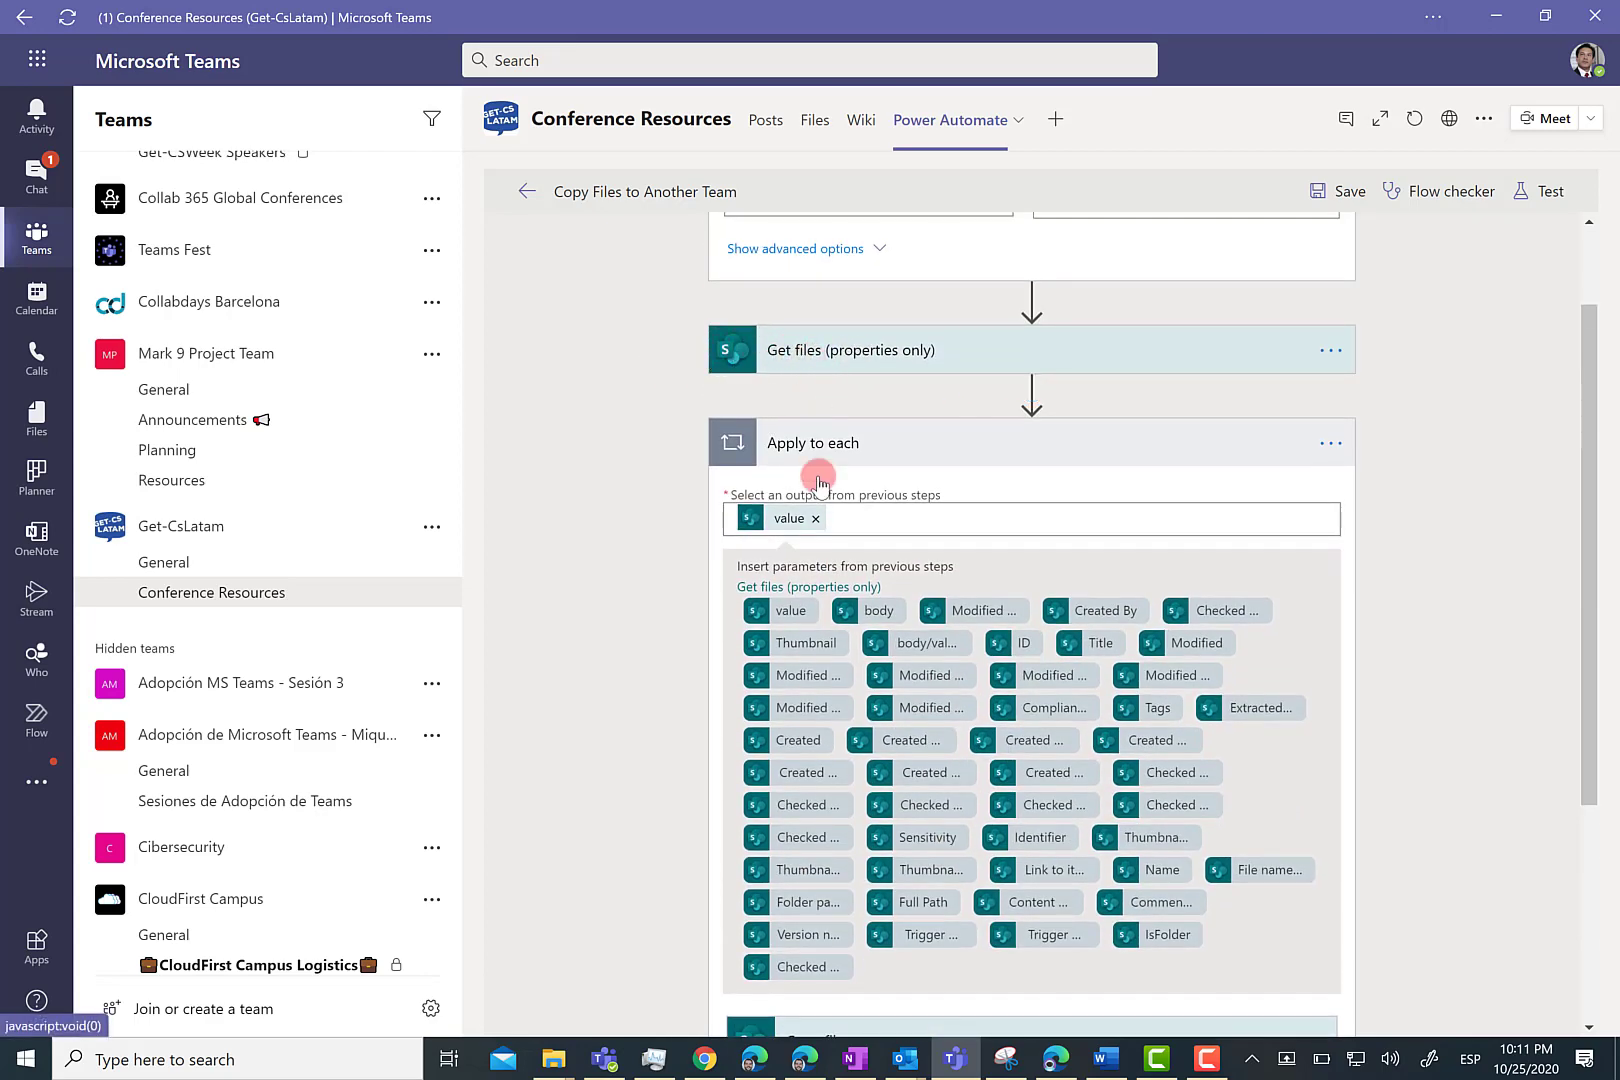
{"action": "scroll", "coordinate": [820, 472], "scroll_direction": "down", "scroll_amount": 3}
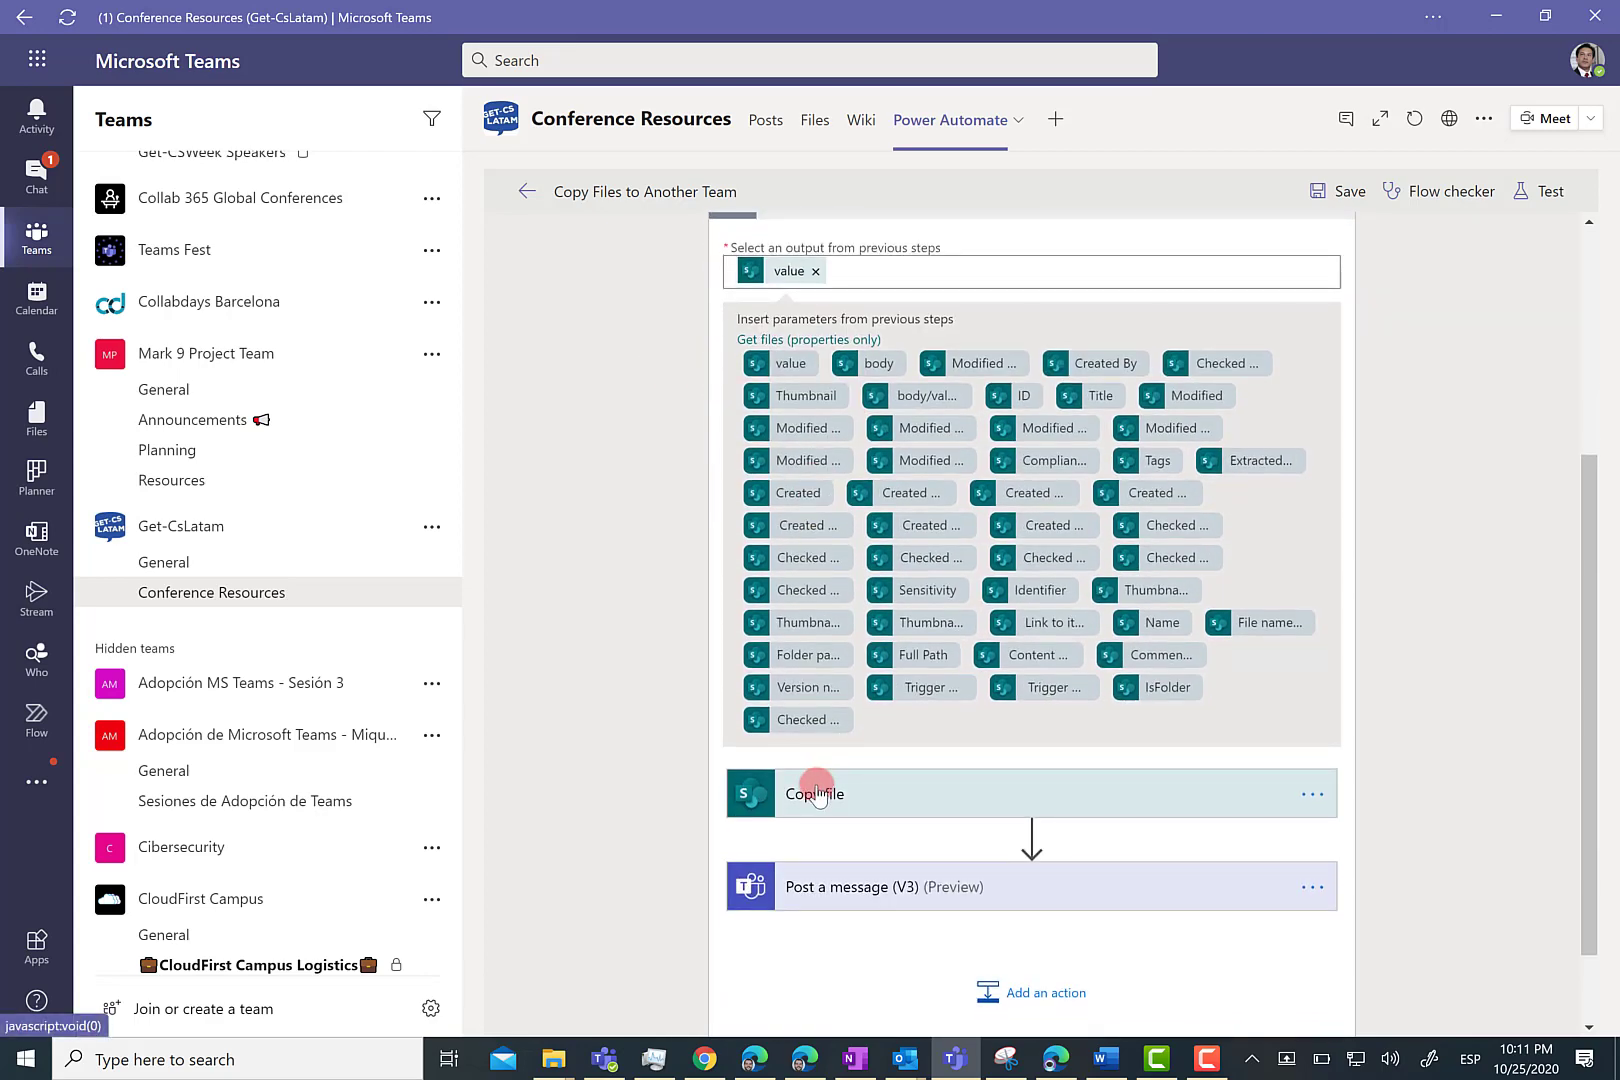
Expand the Copy file action inside the loop and examine its Current Site Address.
{"action": "left_click", "coordinate": [817, 795]}
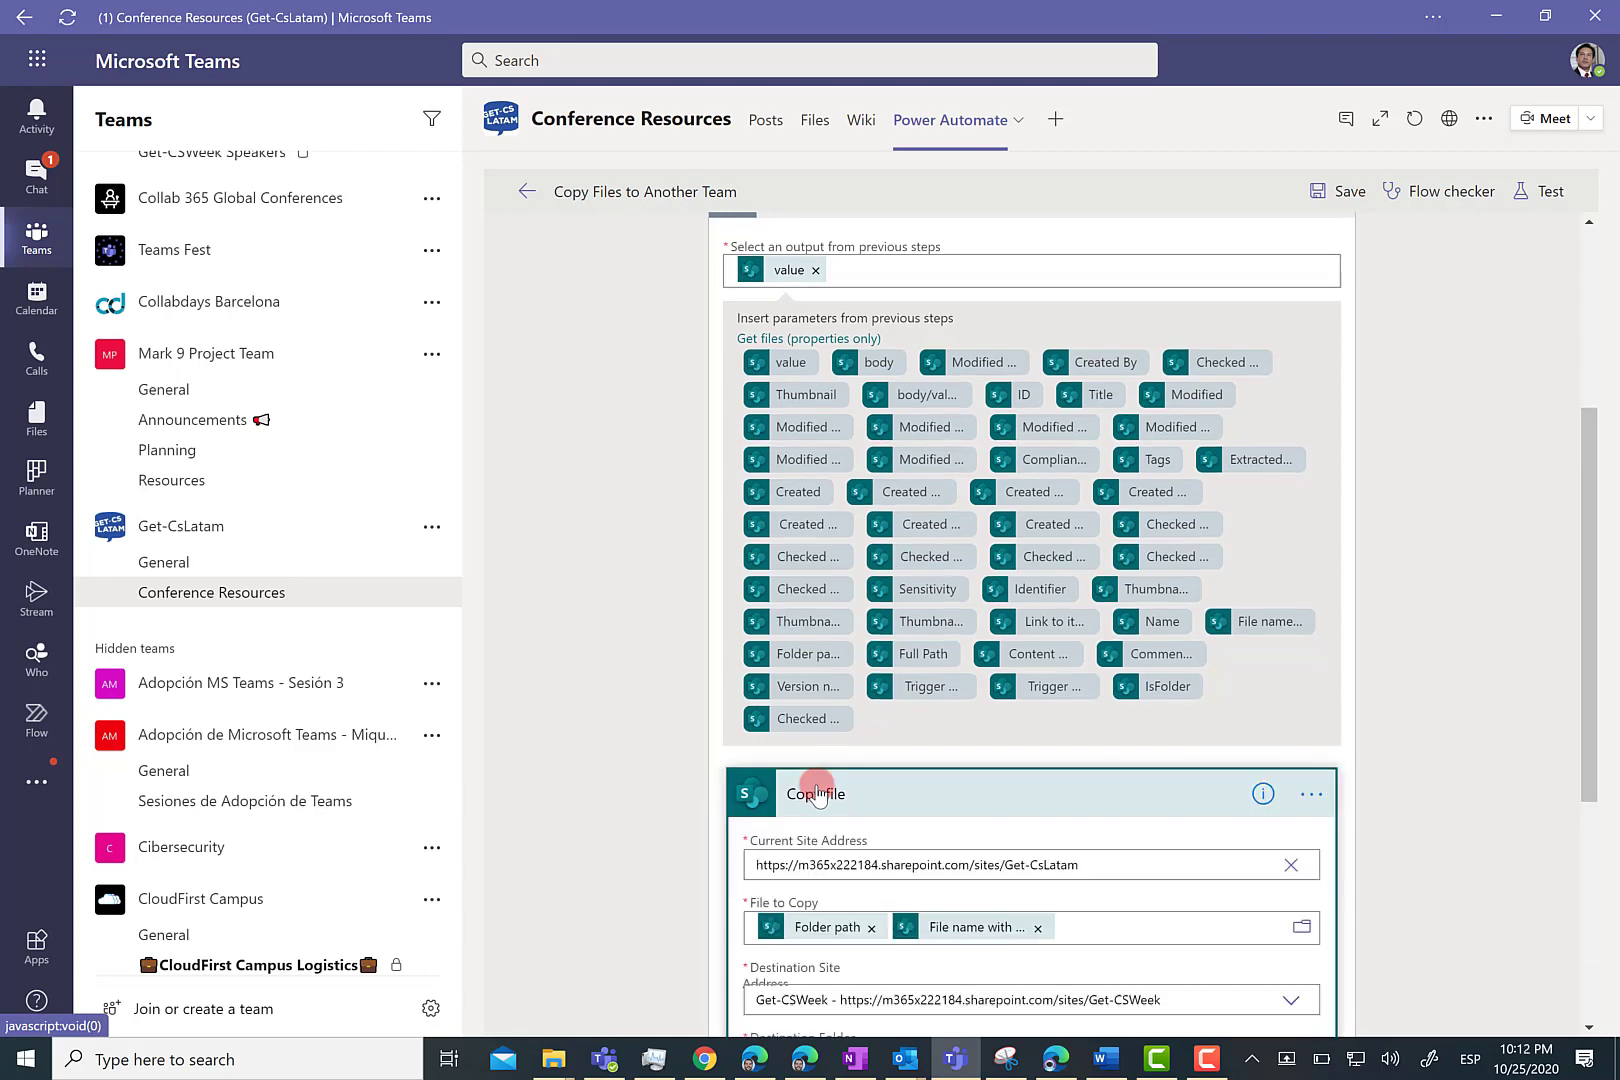
{"action": "scroll", "coordinate": [710, 797], "scroll_direction": "down", "scroll_amount": 3}
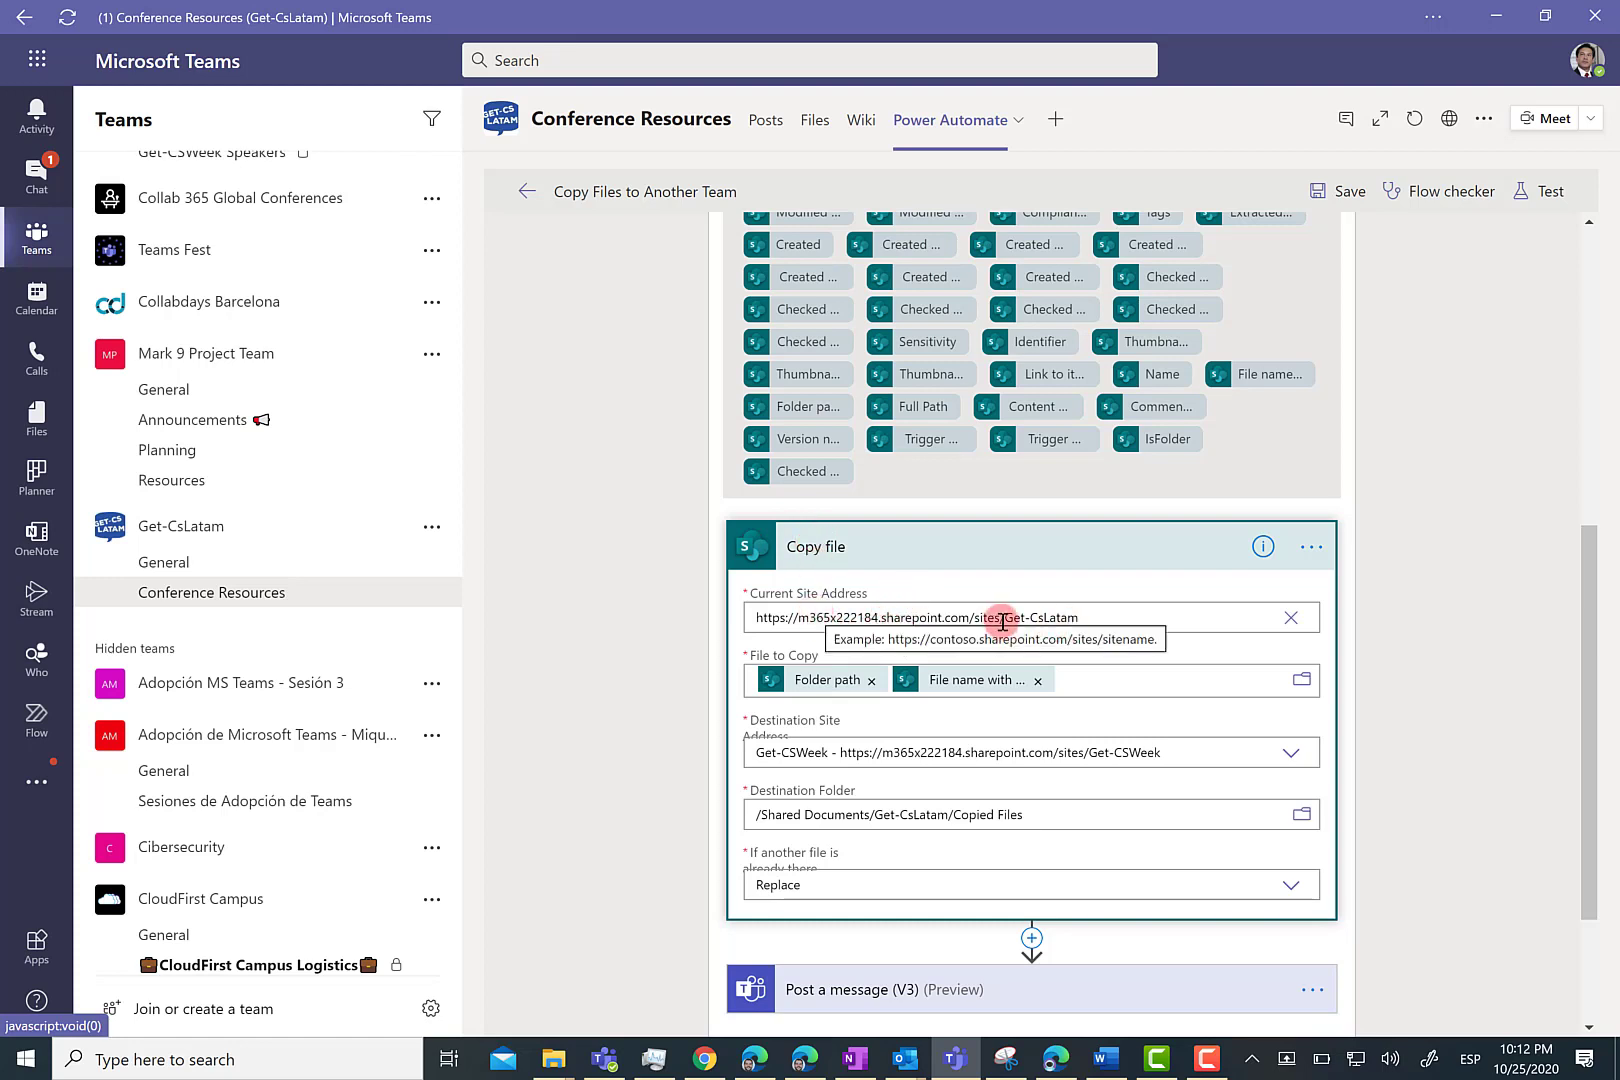
{"action": "left_click_drag", "start_coordinate": [1084, 617], "coordinate": [734, 607]}
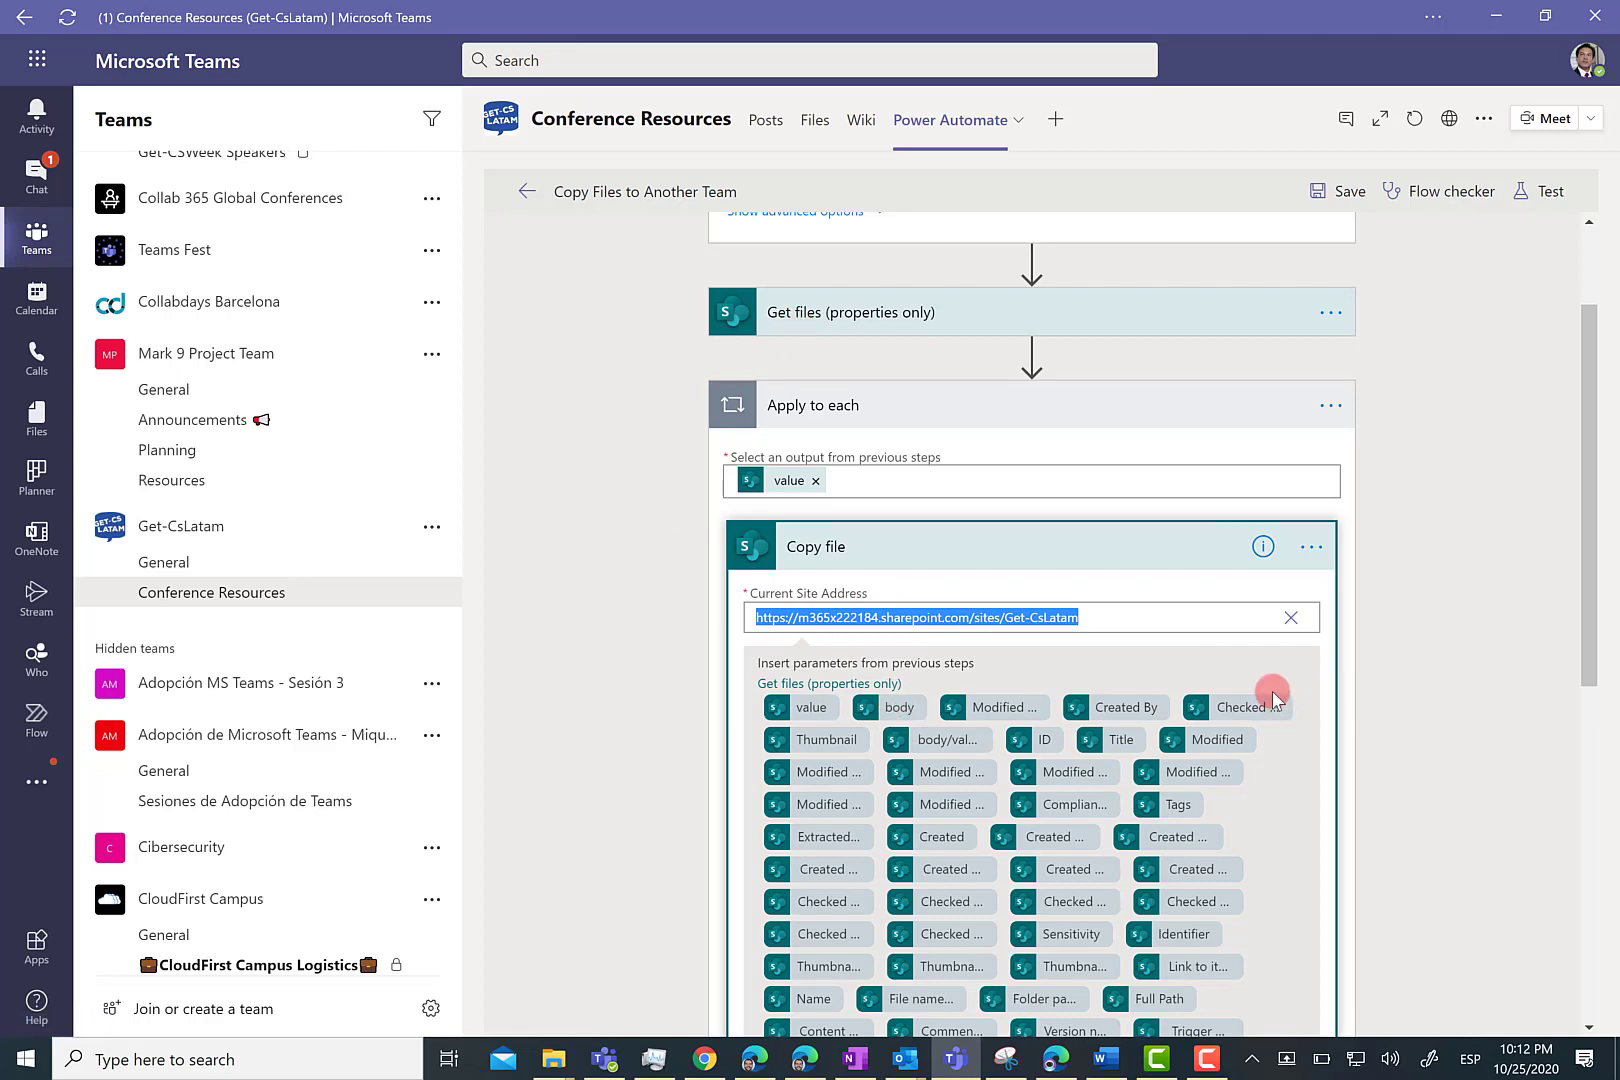
{"action": "scroll", "coordinate": [738, 614], "scroll_direction": "down", "scroll_amount": 2}
{"action": "left_click", "coordinate": [1392, 567]}
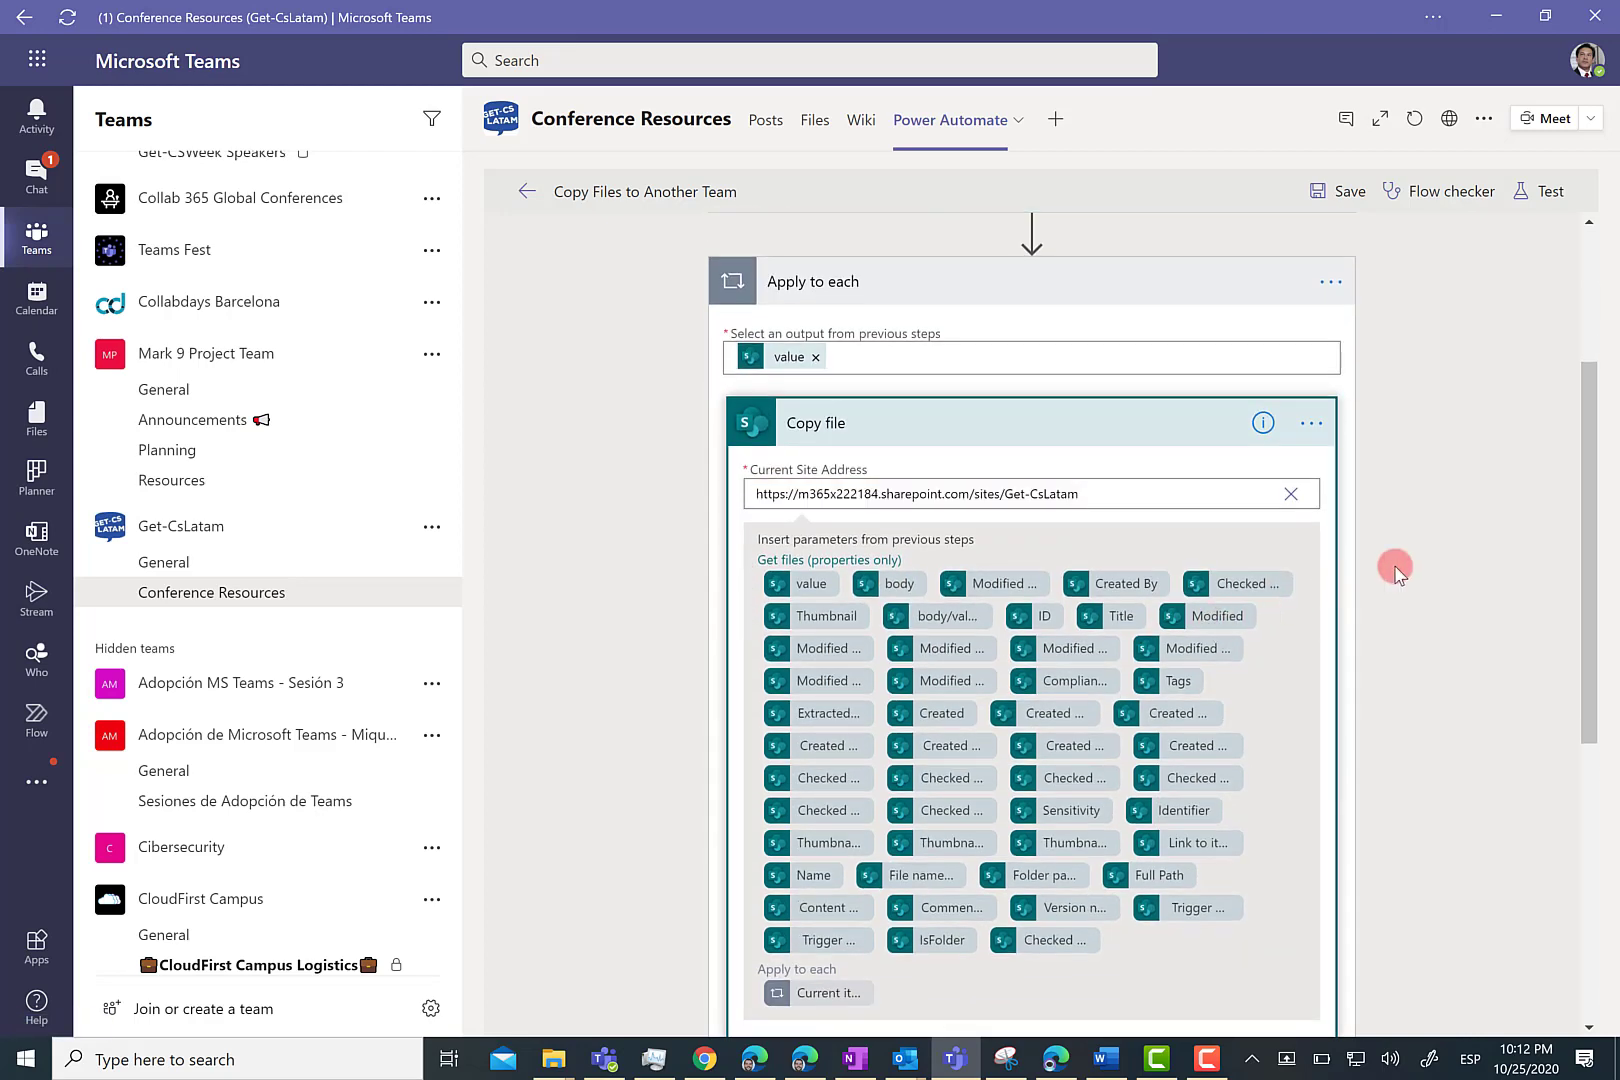
Review the Copy file action's File to Copy, destination site, destination folder and existing-file handling settings.
{"action": "scroll", "coordinate": [1025, 652], "scroll_direction": "down", "scroll_amount": 5}
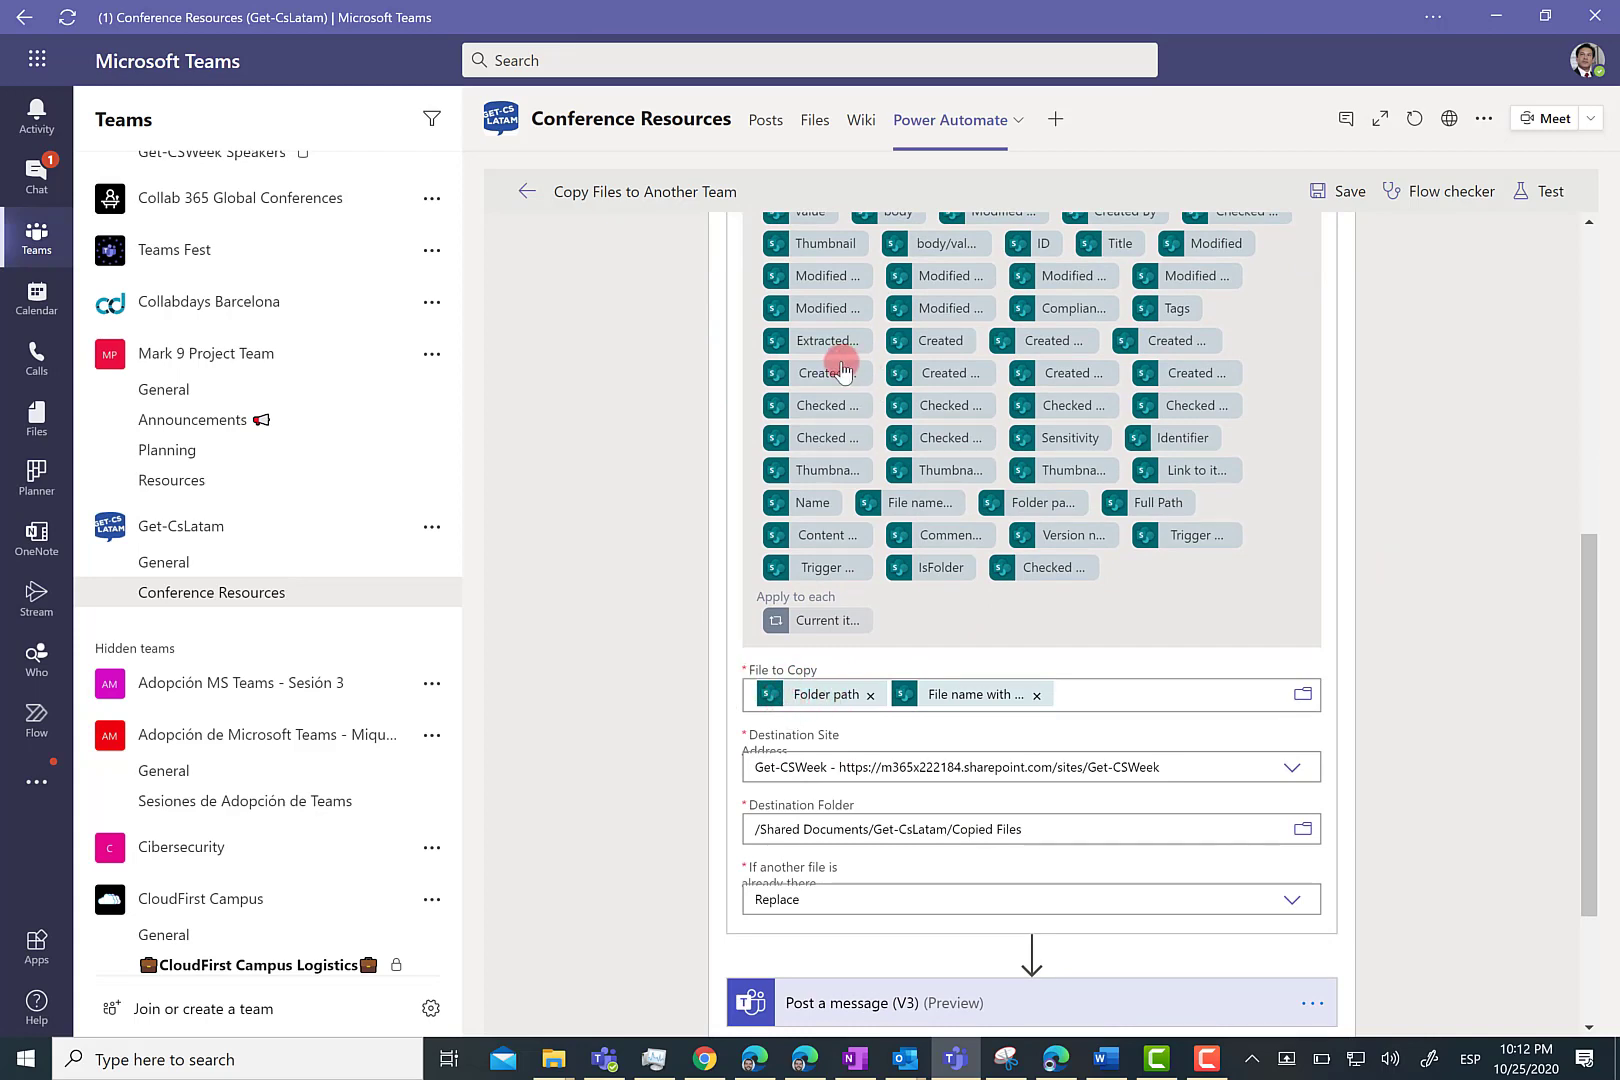
{"action": "scroll", "coordinate": [1002, 466], "scroll_direction": "up", "scroll_amount": 5}
{"action": "scroll", "coordinate": [1000, 500], "scroll_direction": "down", "scroll_amount": 4}
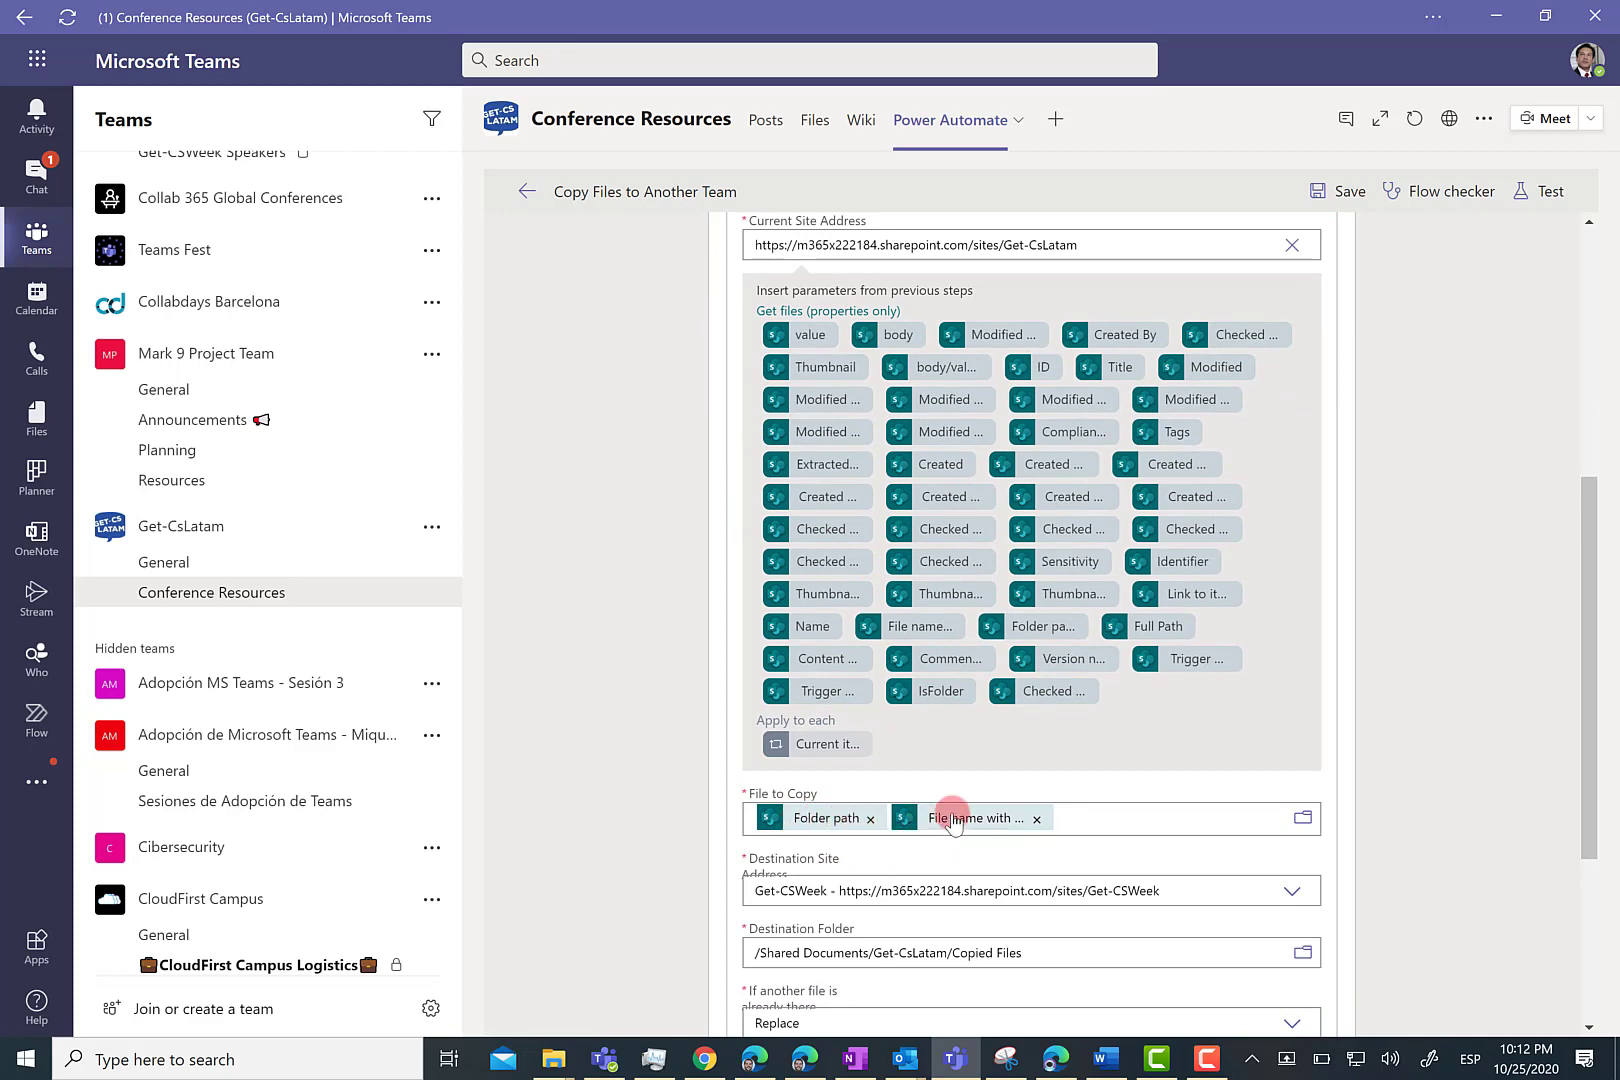
{"action": "scroll", "coordinate": [920, 818], "scroll_direction": "down", "scroll_amount": 1}
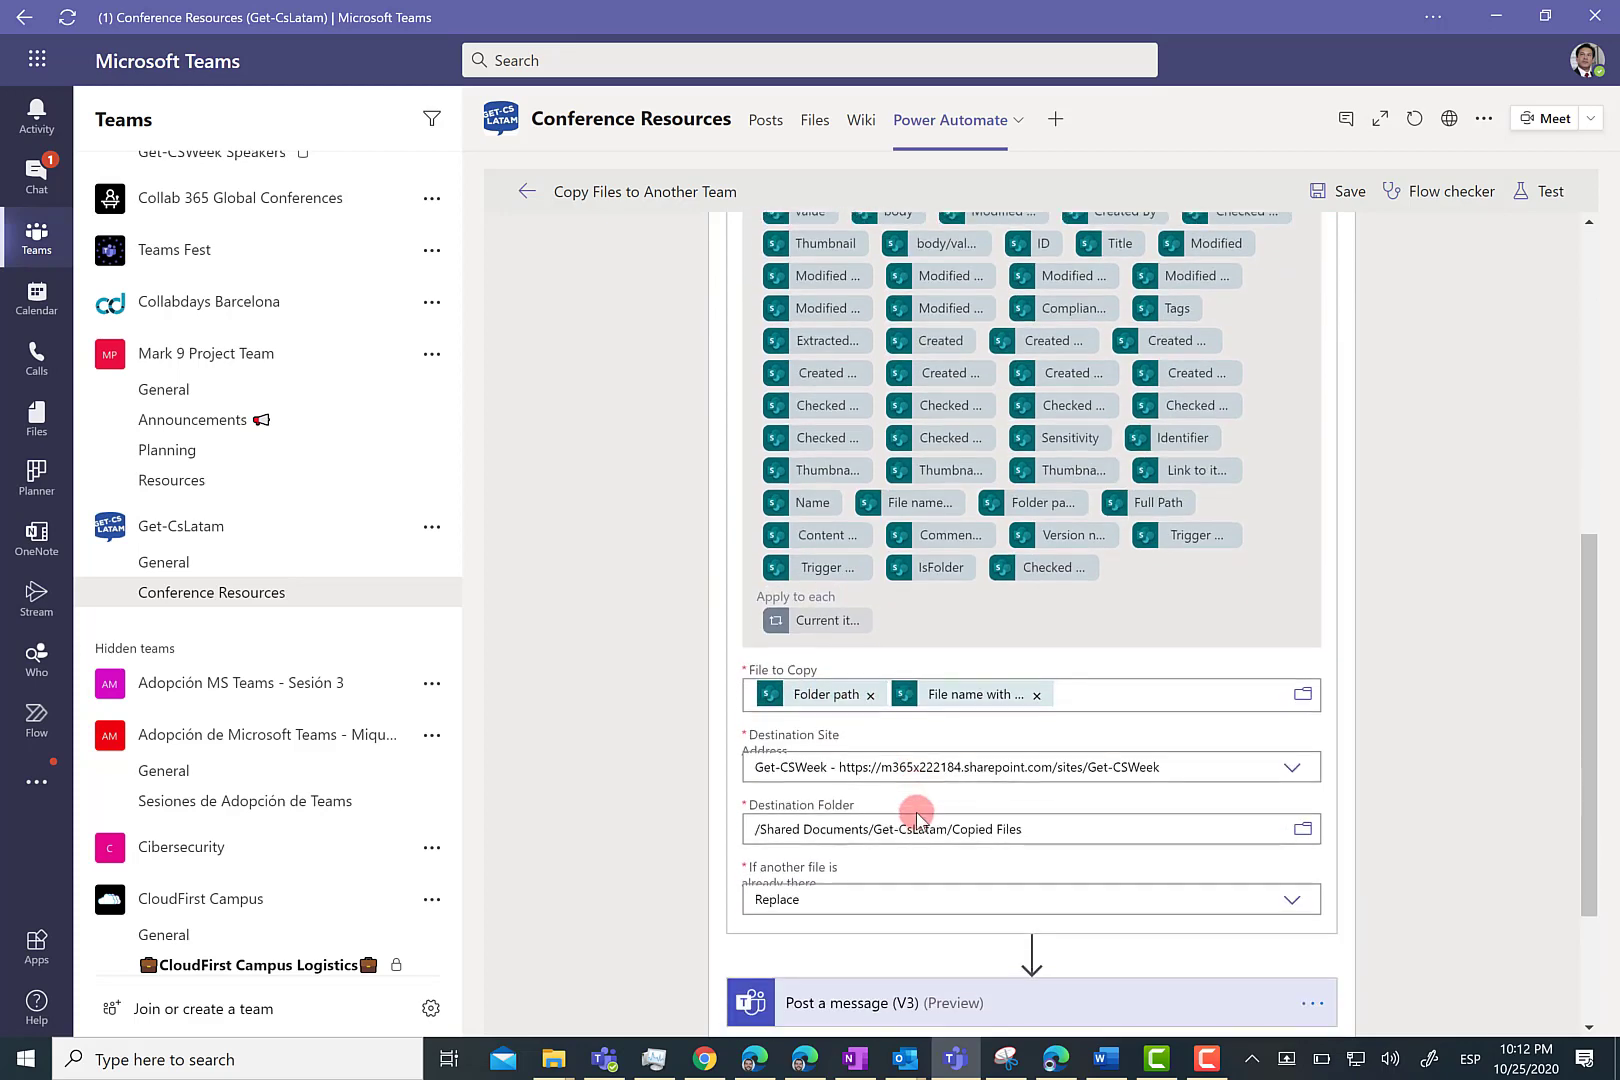
{"action": "scroll", "coordinate": [770, 580], "scroll_direction": "up", "scroll_amount": 4}
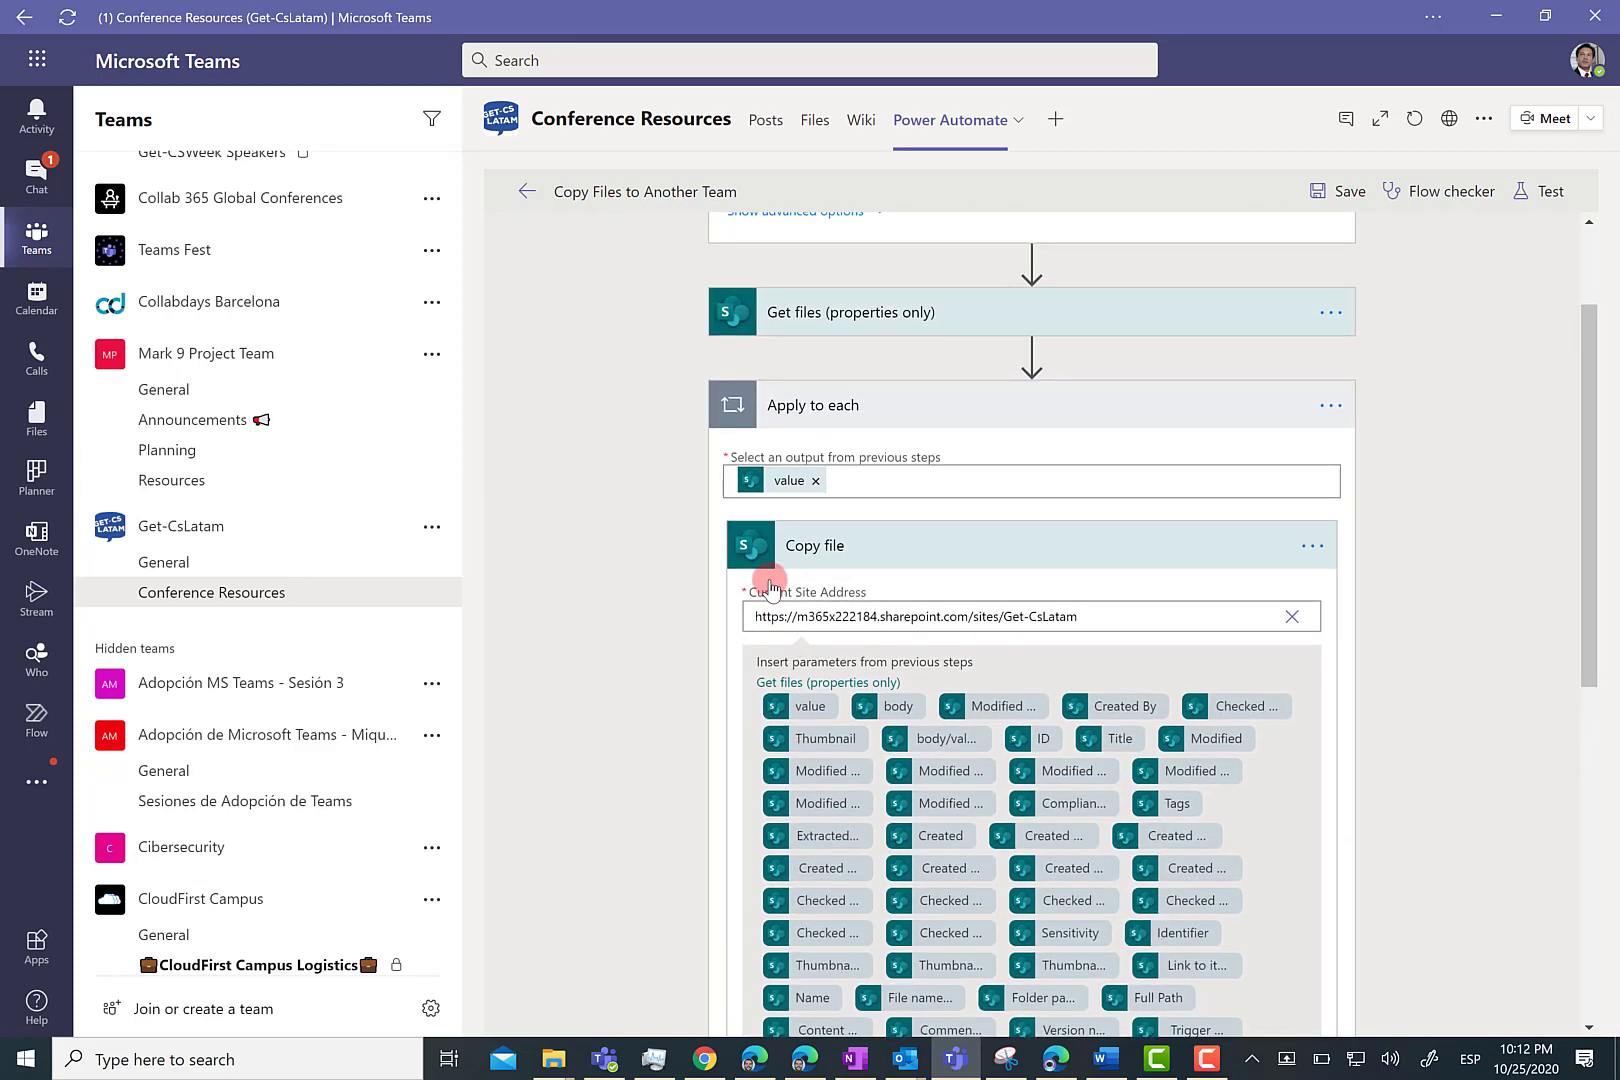
{"action": "scroll", "coordinate": [770, 588], "scroll_direction": "down", "scroll_amount": 5}
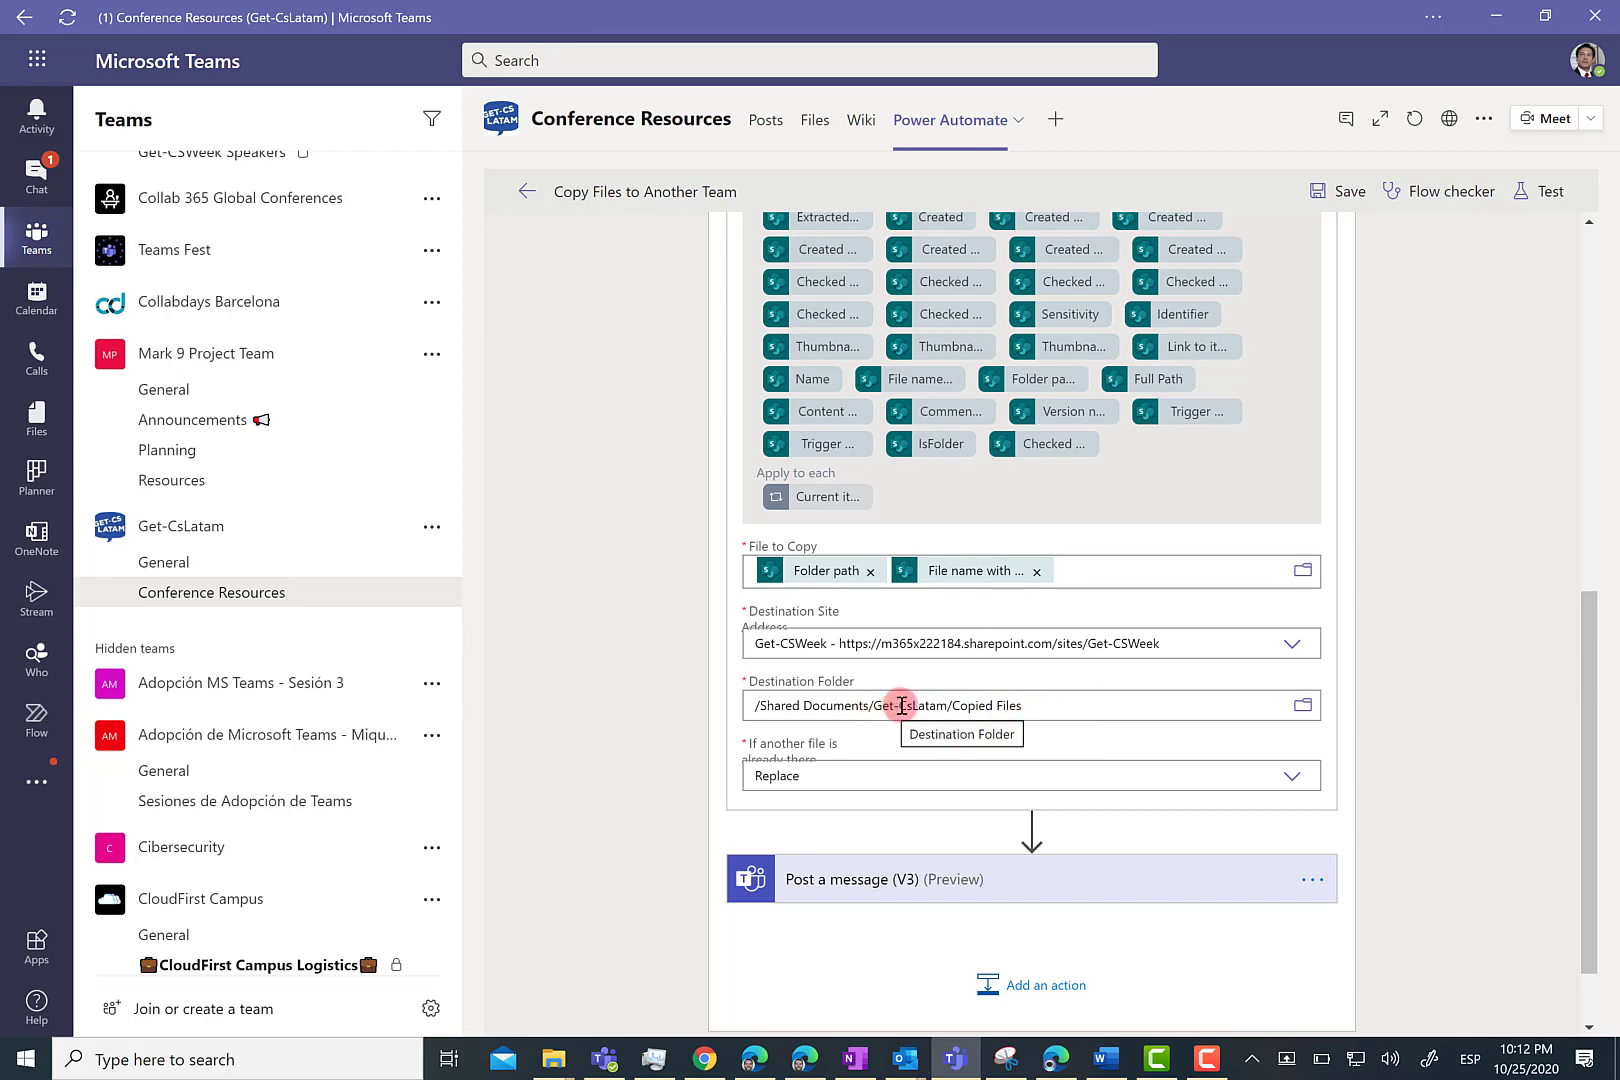
Check the Copy file action's destination and existing-file settings, and collapse the action.
{"action": "scroll", "coordinate": [797, 751], "scroll_direction": "down", "scroll_amount": 1}
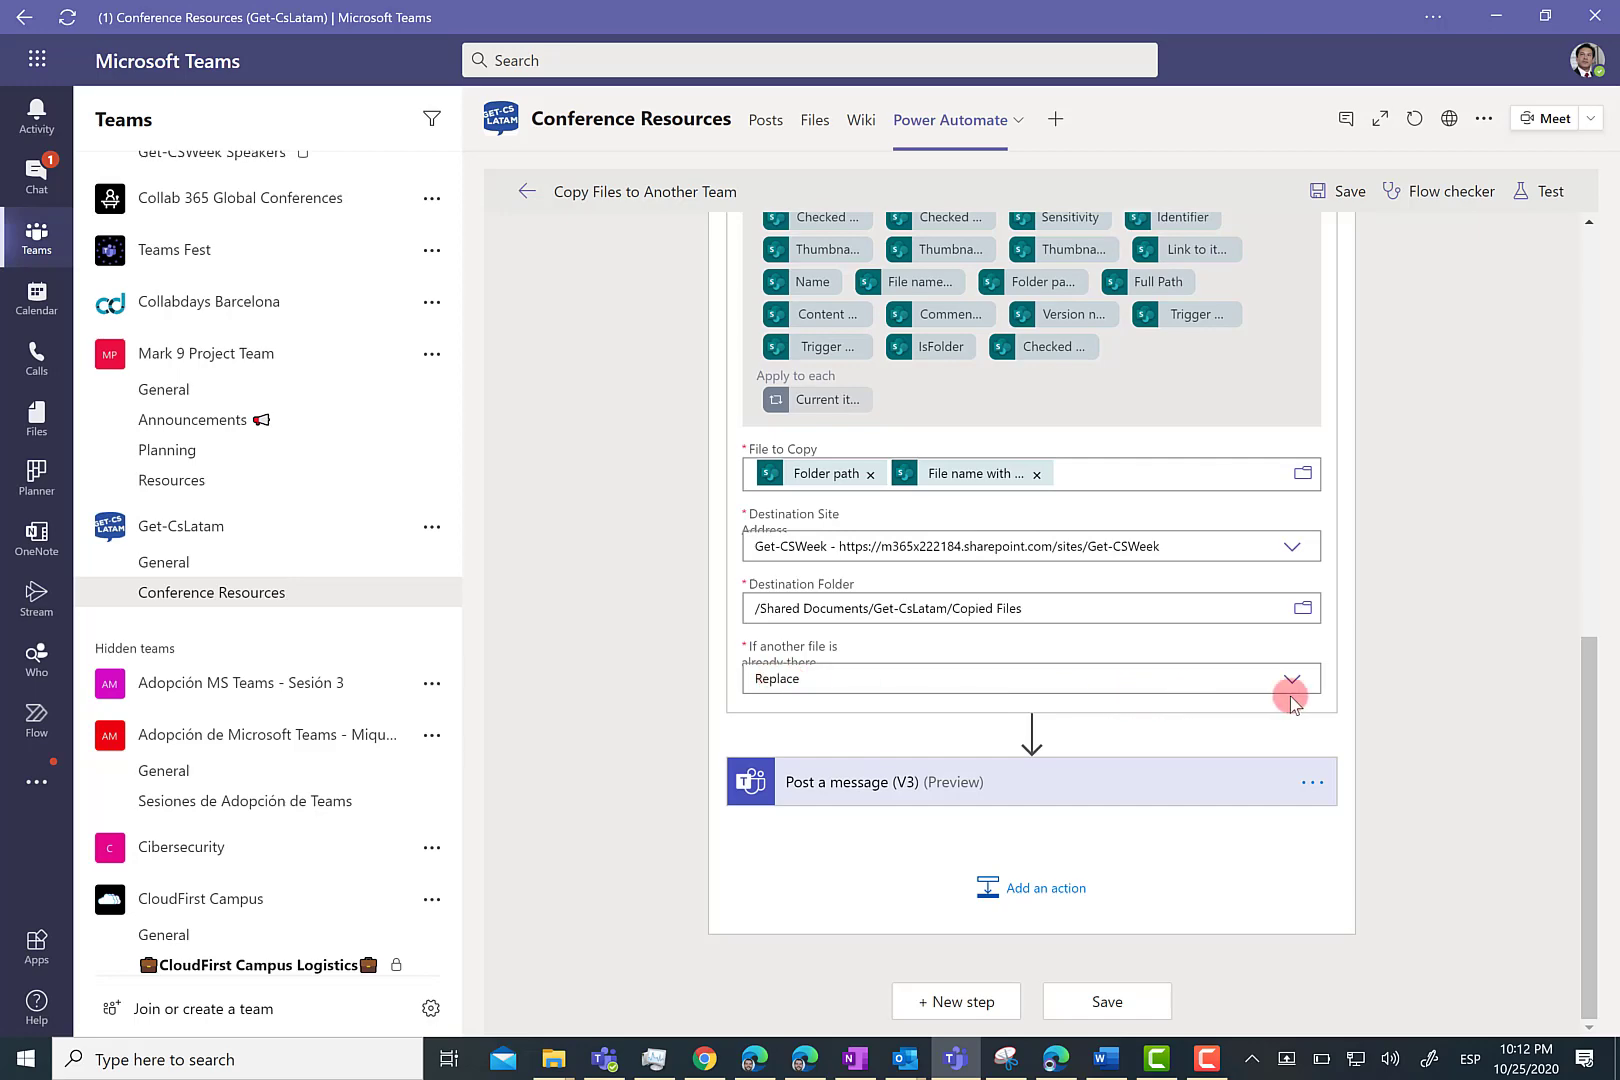
{"action": "scroll", "coordinate": [810, 727], "scroll_direction": "up", "scroll_amount": 3}
{"action": "scroll", "coordinate": [812, 727], "scroll_direction": "up", "scroll_amount": 6}
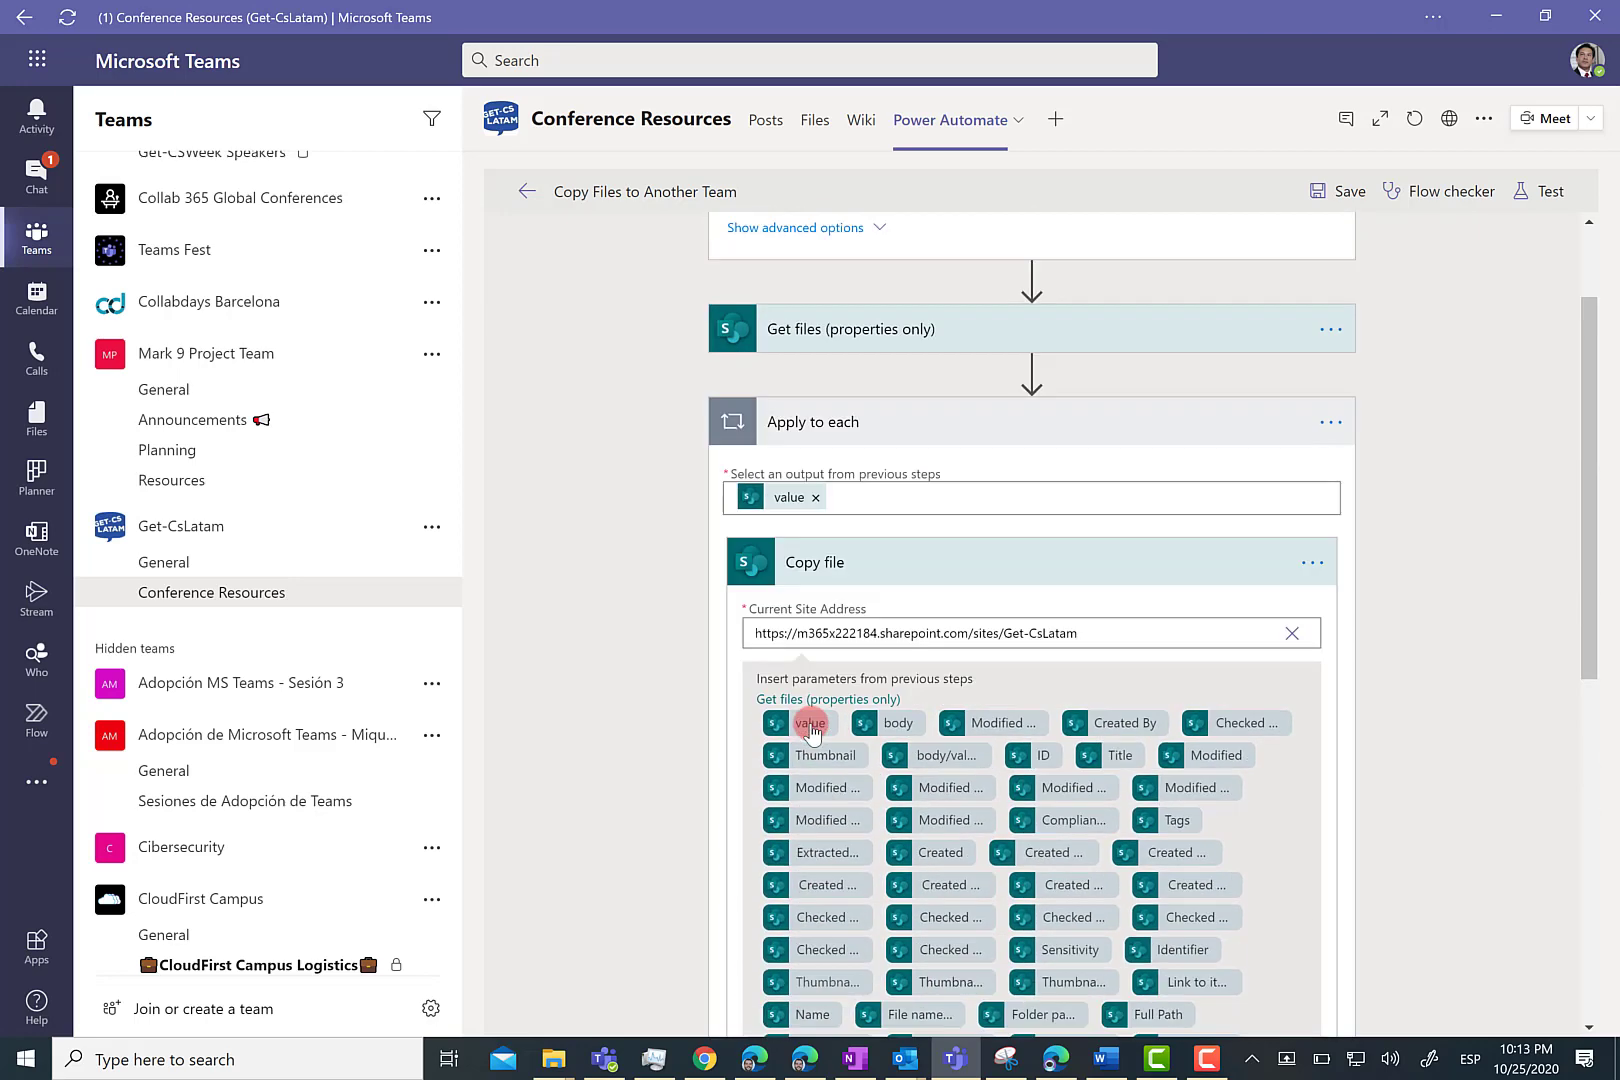
{"action": "left_click", "coordinate": [921, 703]}
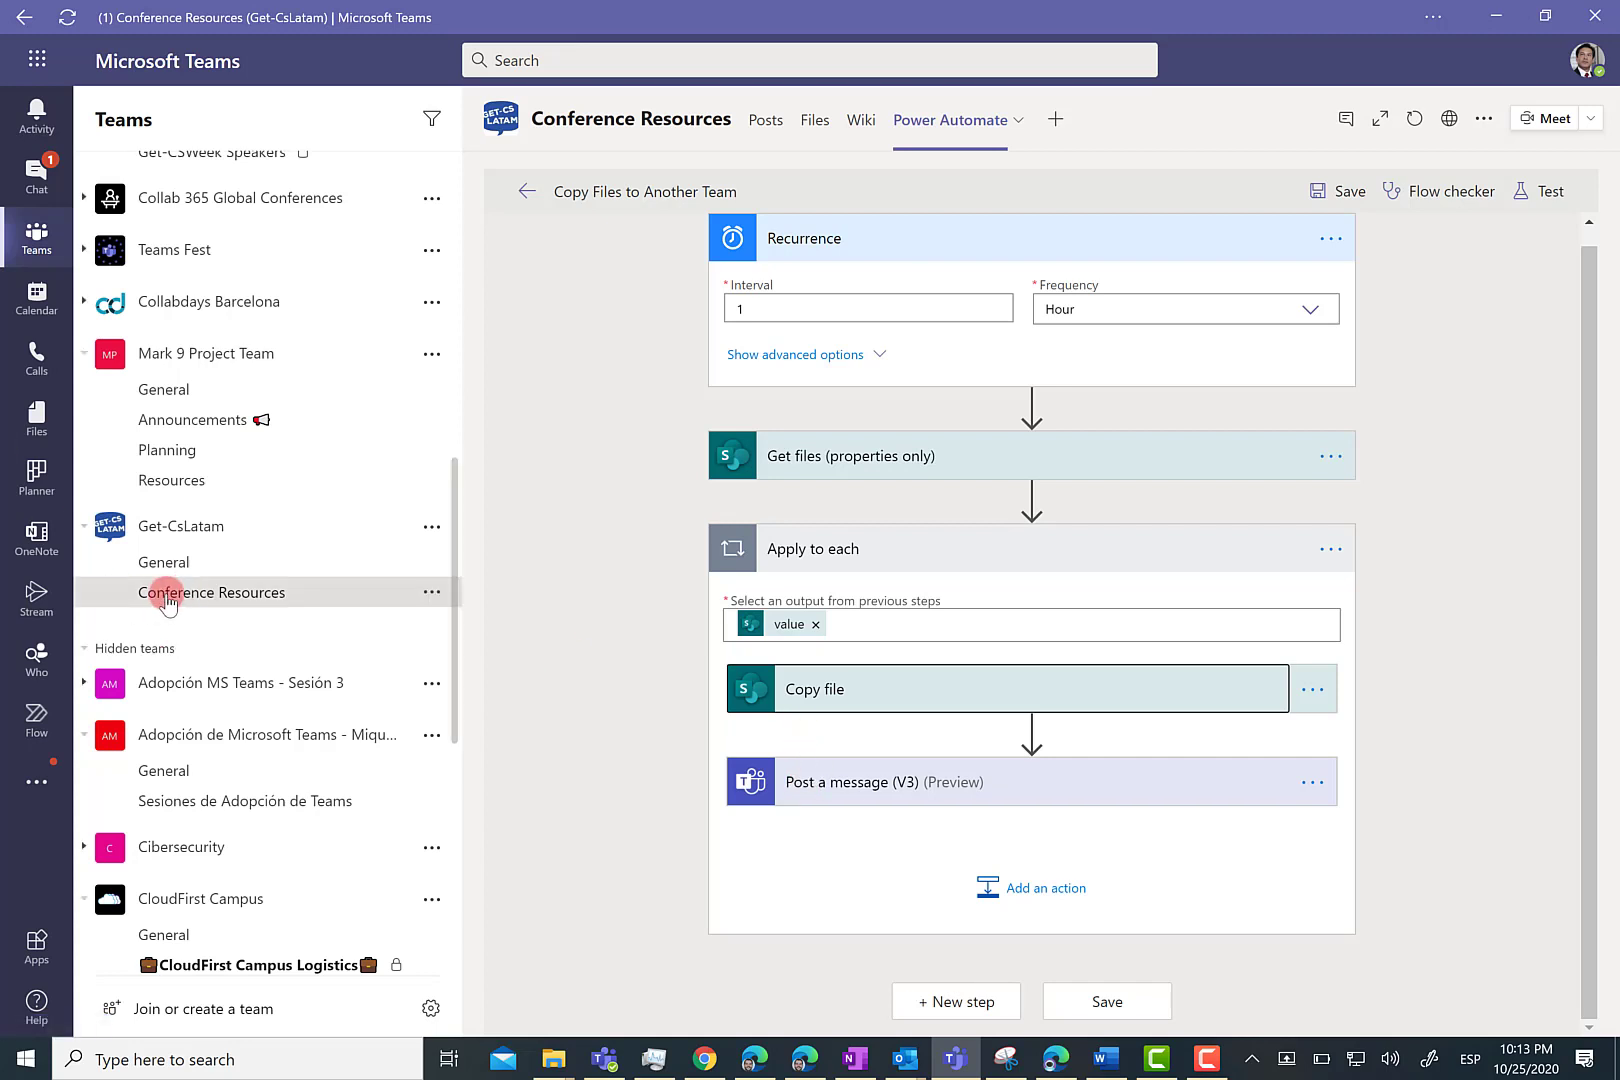
Expand the Post a message (V3) action and review its team, channel and message text.
{"action": "left_click", "coordinate": [858, 792]}
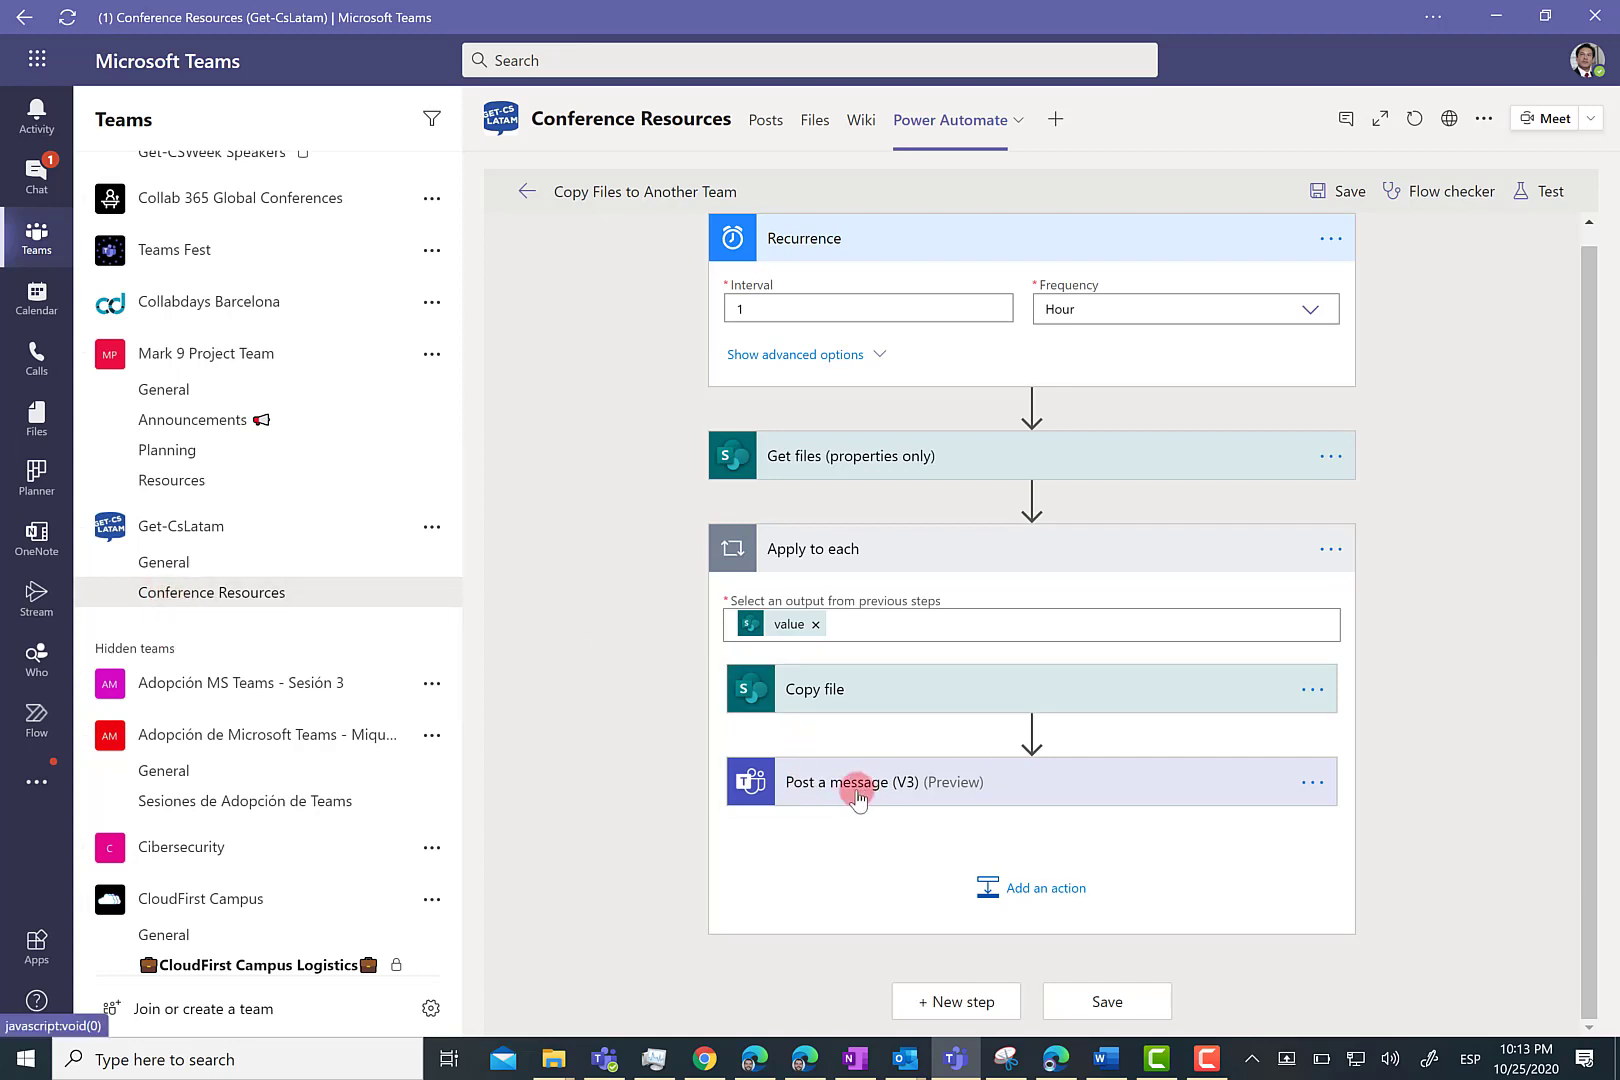
{"action": "scroll", "coordinate": [800, 770], "scroll_direction": "down", "scroll_amount": 1}
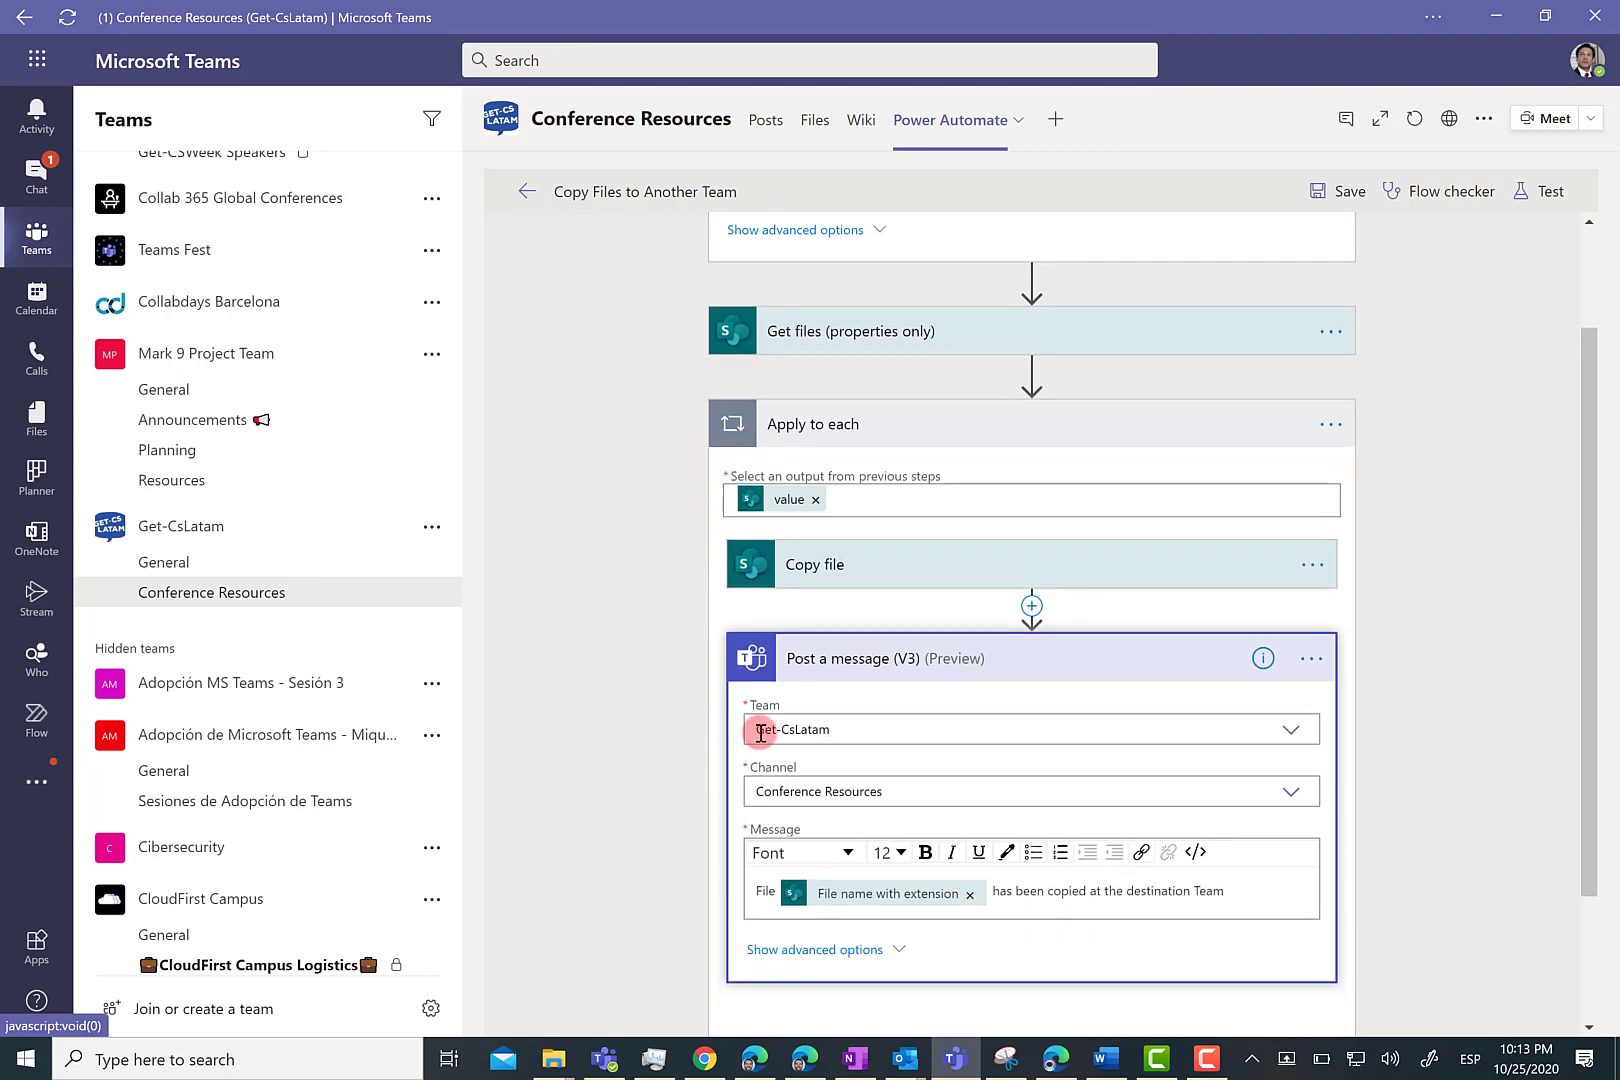
{"action": "scroll", "coordinate": [843, 857], "scroll_direction": "down", "scroll_amount": 2}
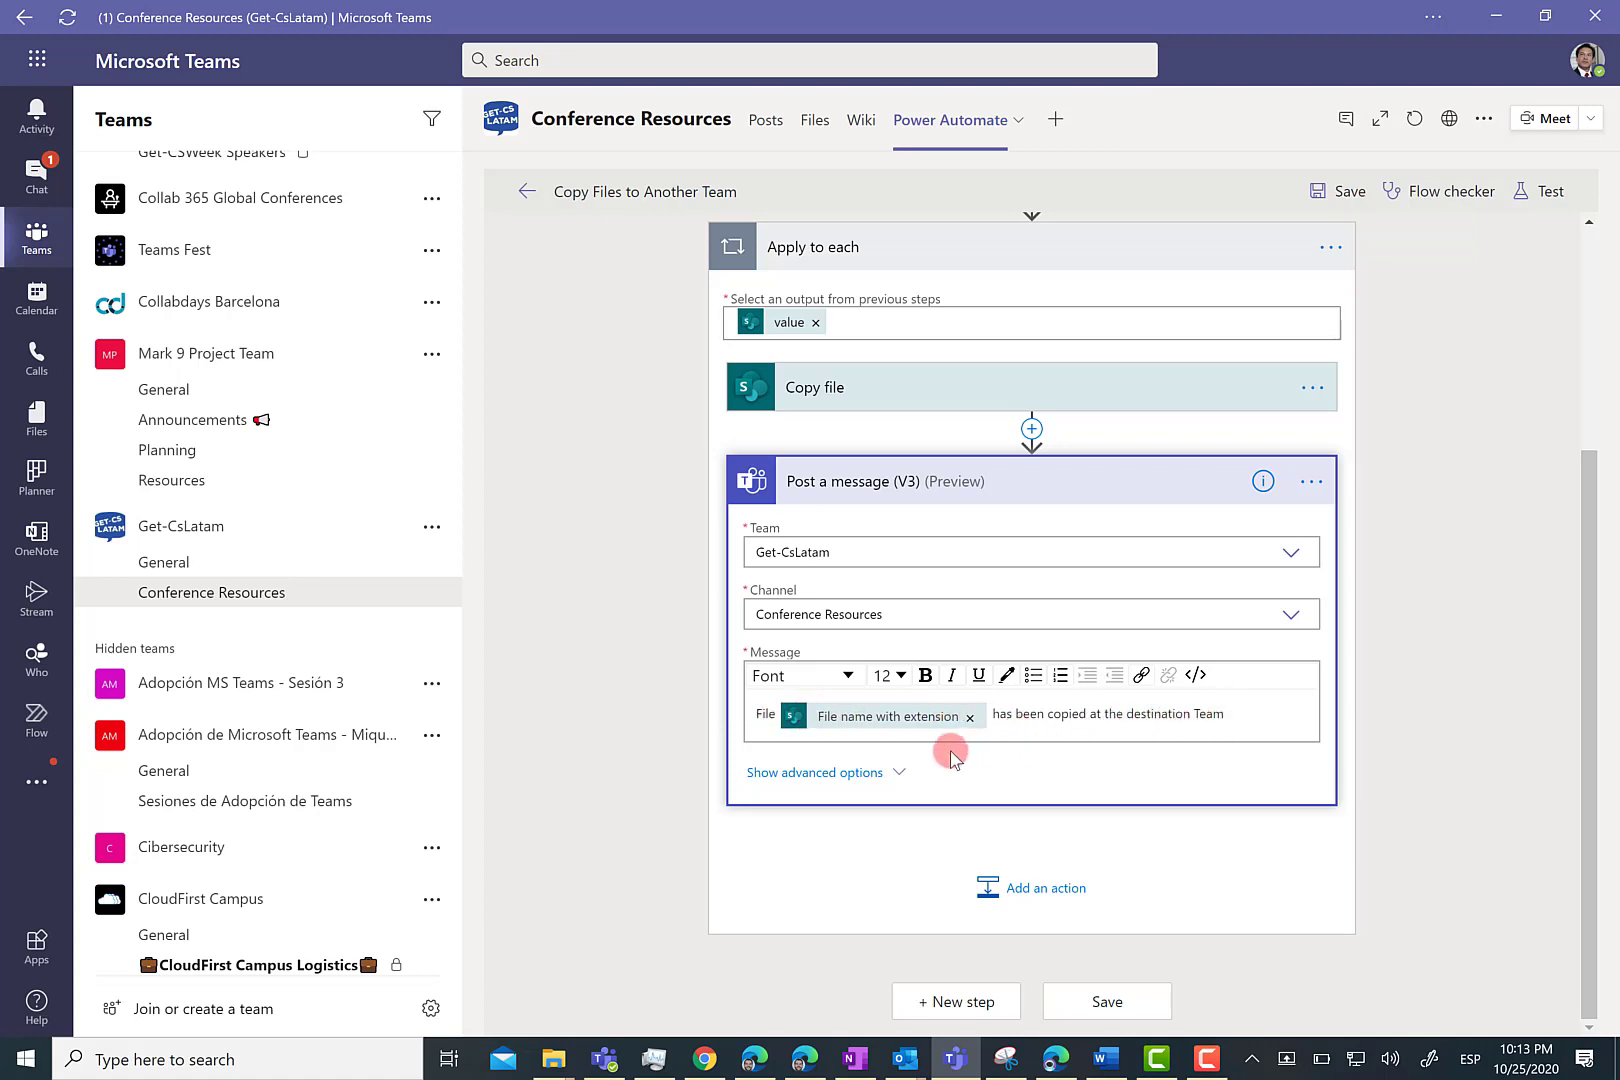
Show the advanced options of Post a message (V3), set the subject to "New File copied" and save the flow.
{"action": "left_click", "coordinate": [889, 775]}
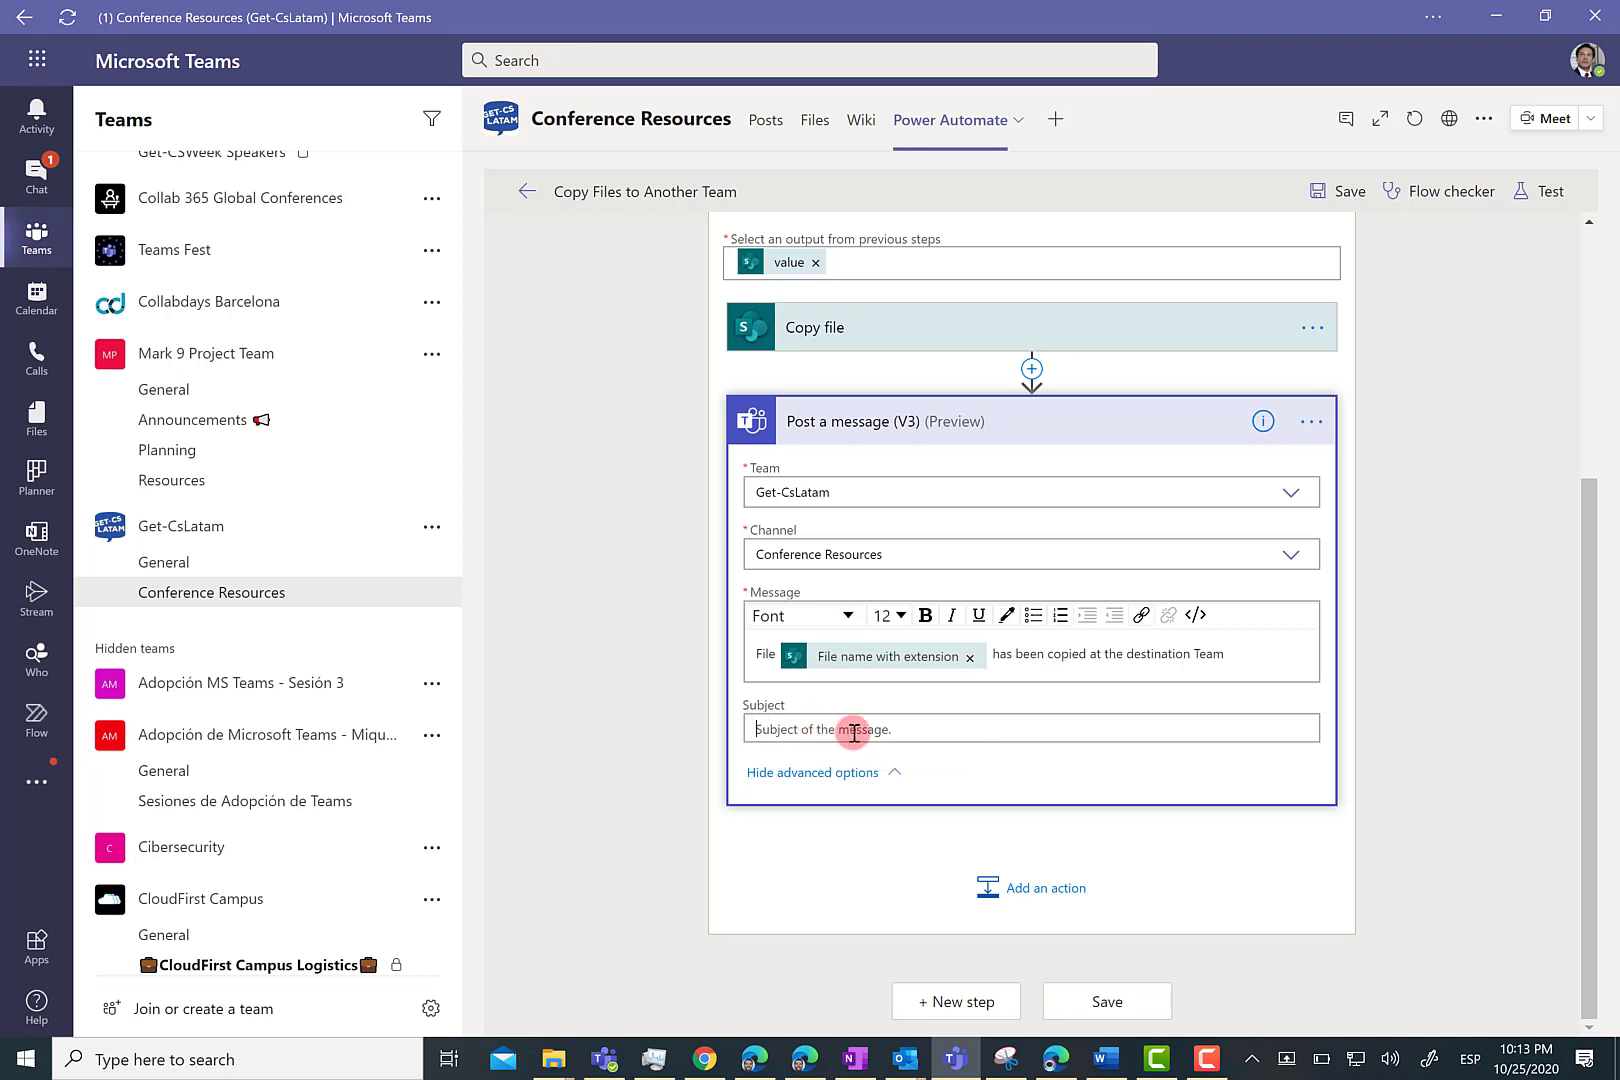
{"action": "left_click", "coordinate": [830, 729]}
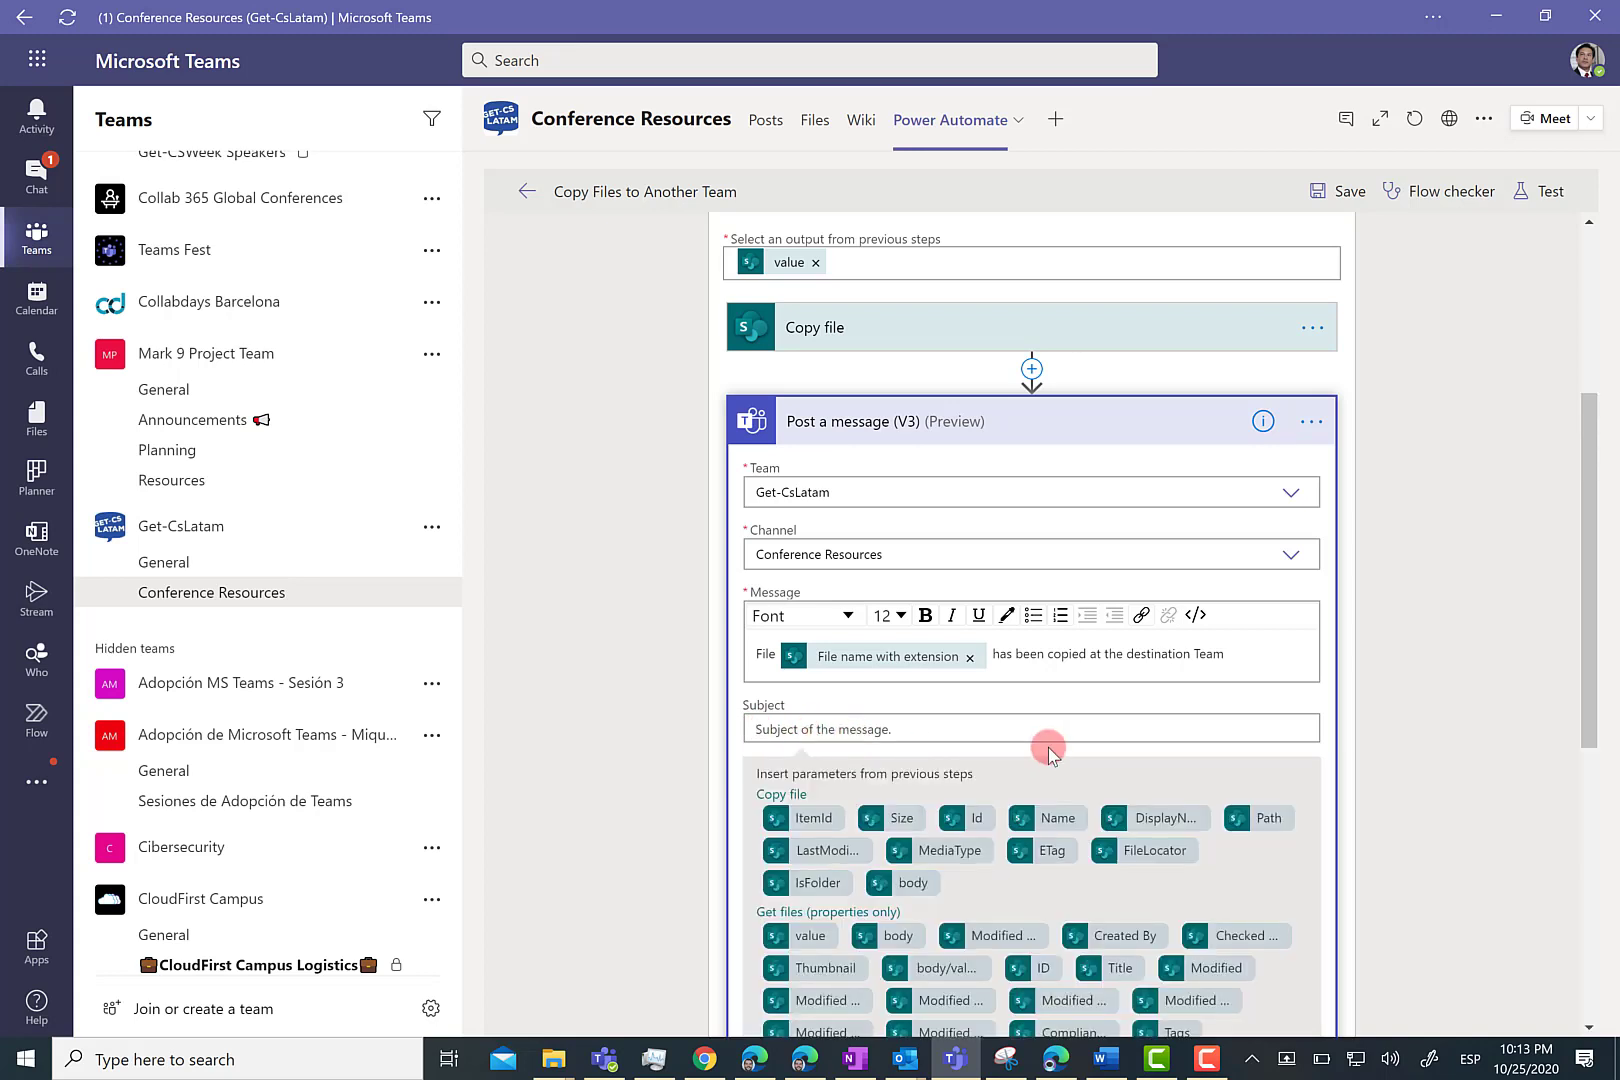
{"action": "type", "text": "New File copied"}
{"action": "scroll", "coordinate": [998, 730], "scroll_direction": "down", "scroll_amount": 6}
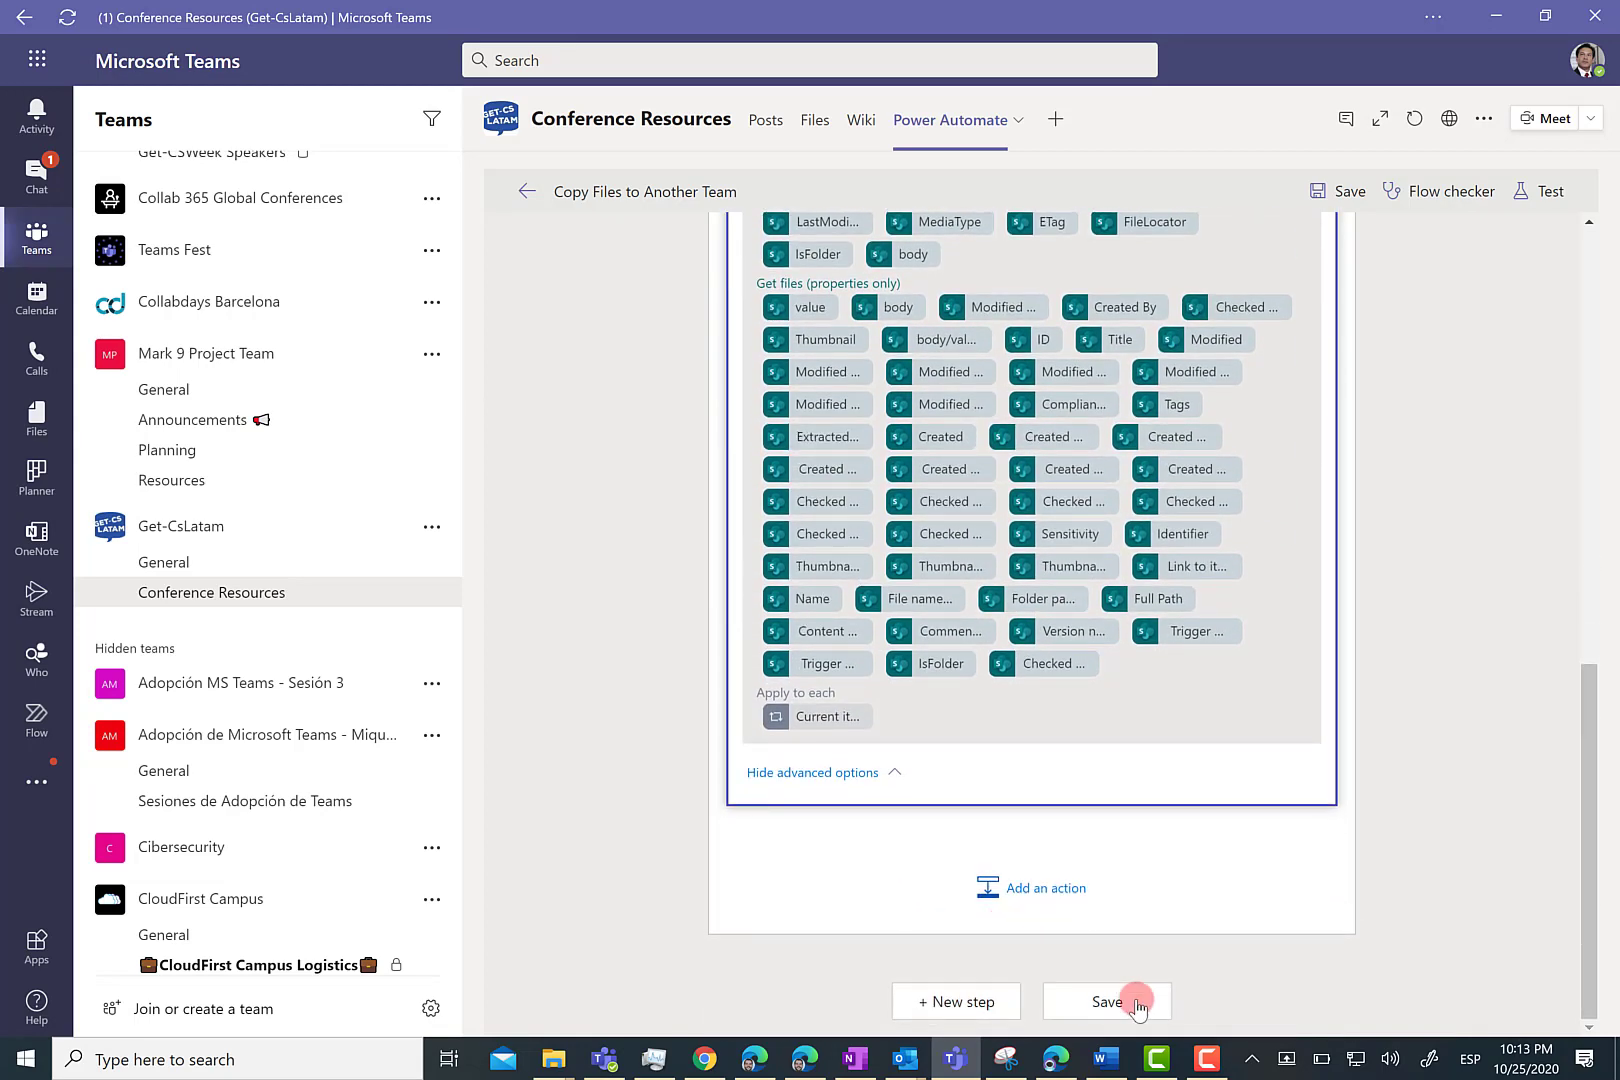
{"action": "left_click", "coordinate": [1137, 1003]}
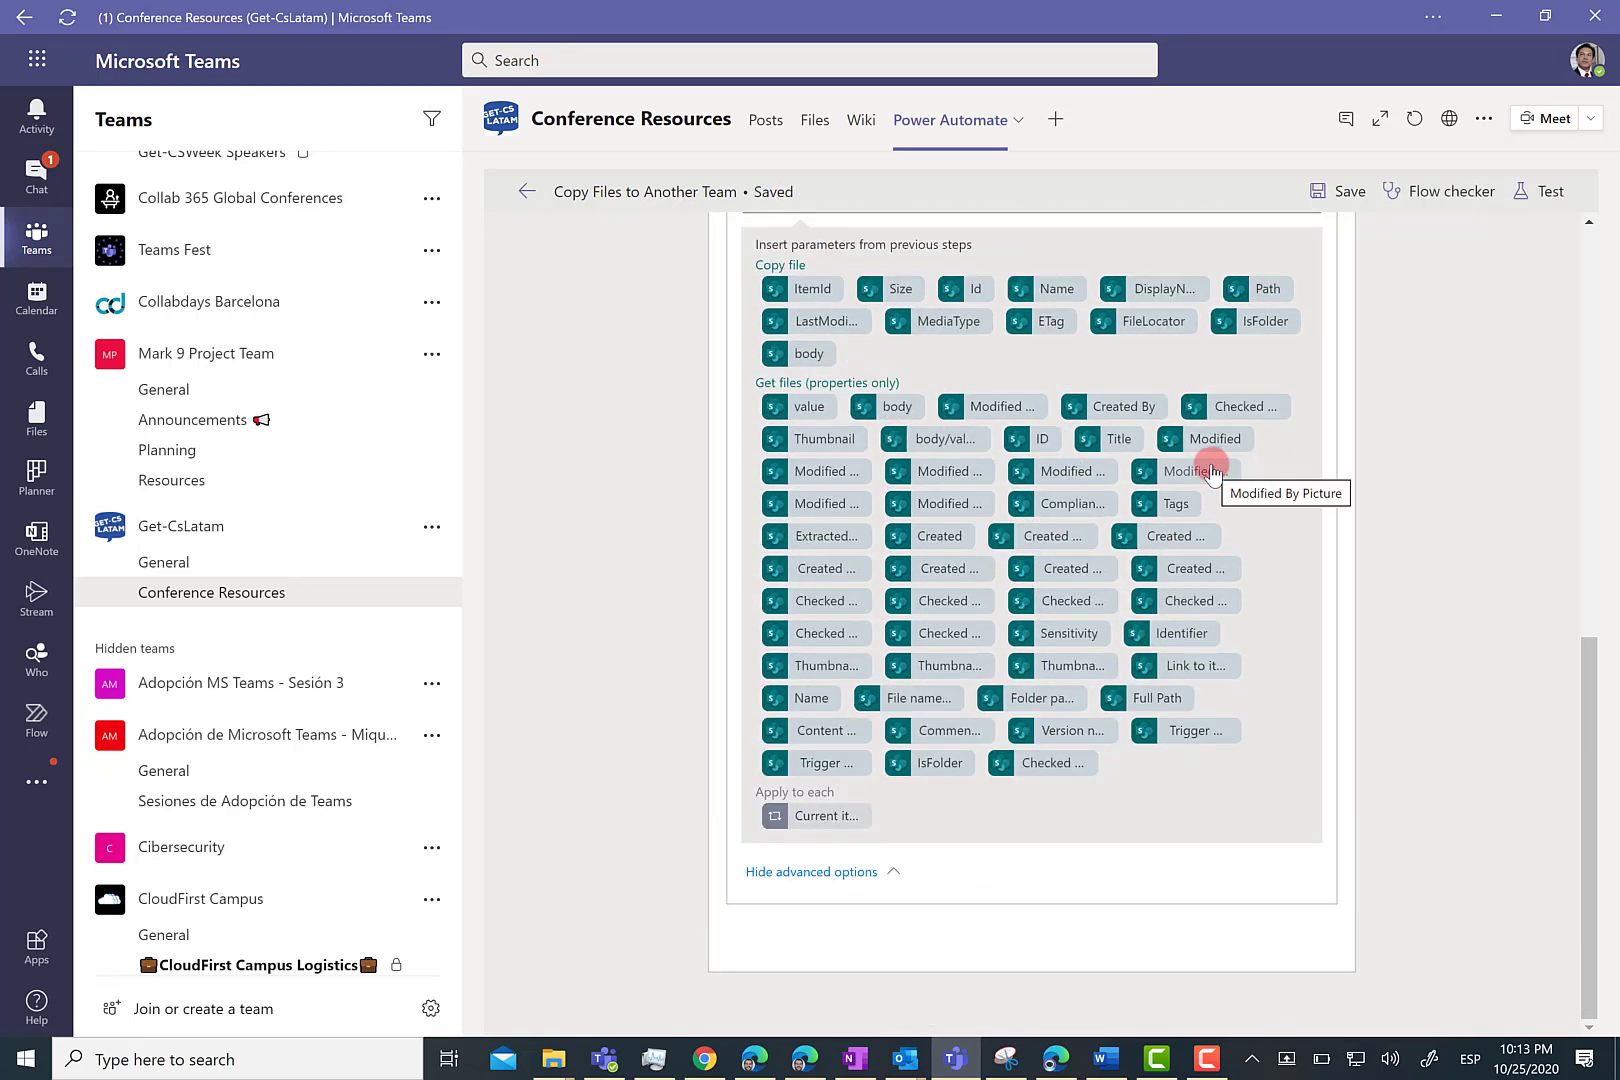
Check the flow for errors and warnings with Flow checker, and close the results.
{"action": "scroll", "coordinate": [1190, 477], "scroll_direction": "up", "scroll_amount": 15}
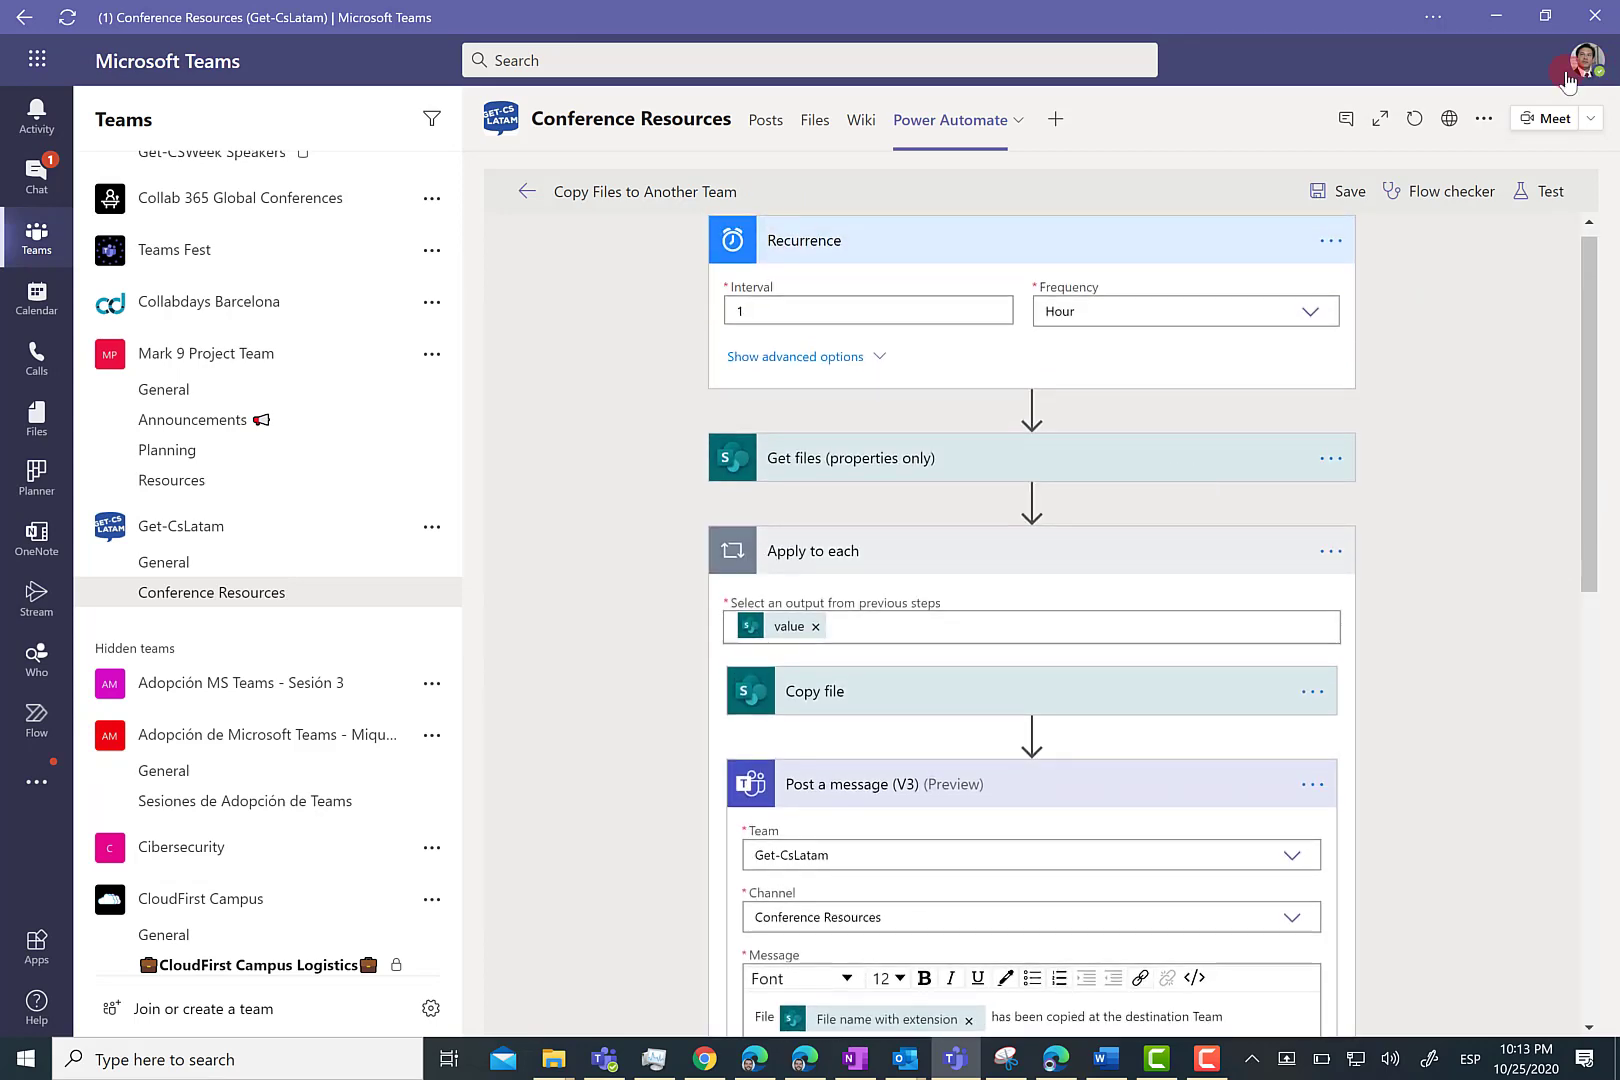
{"action": "left_click", "coordinate": [1446, 190]}
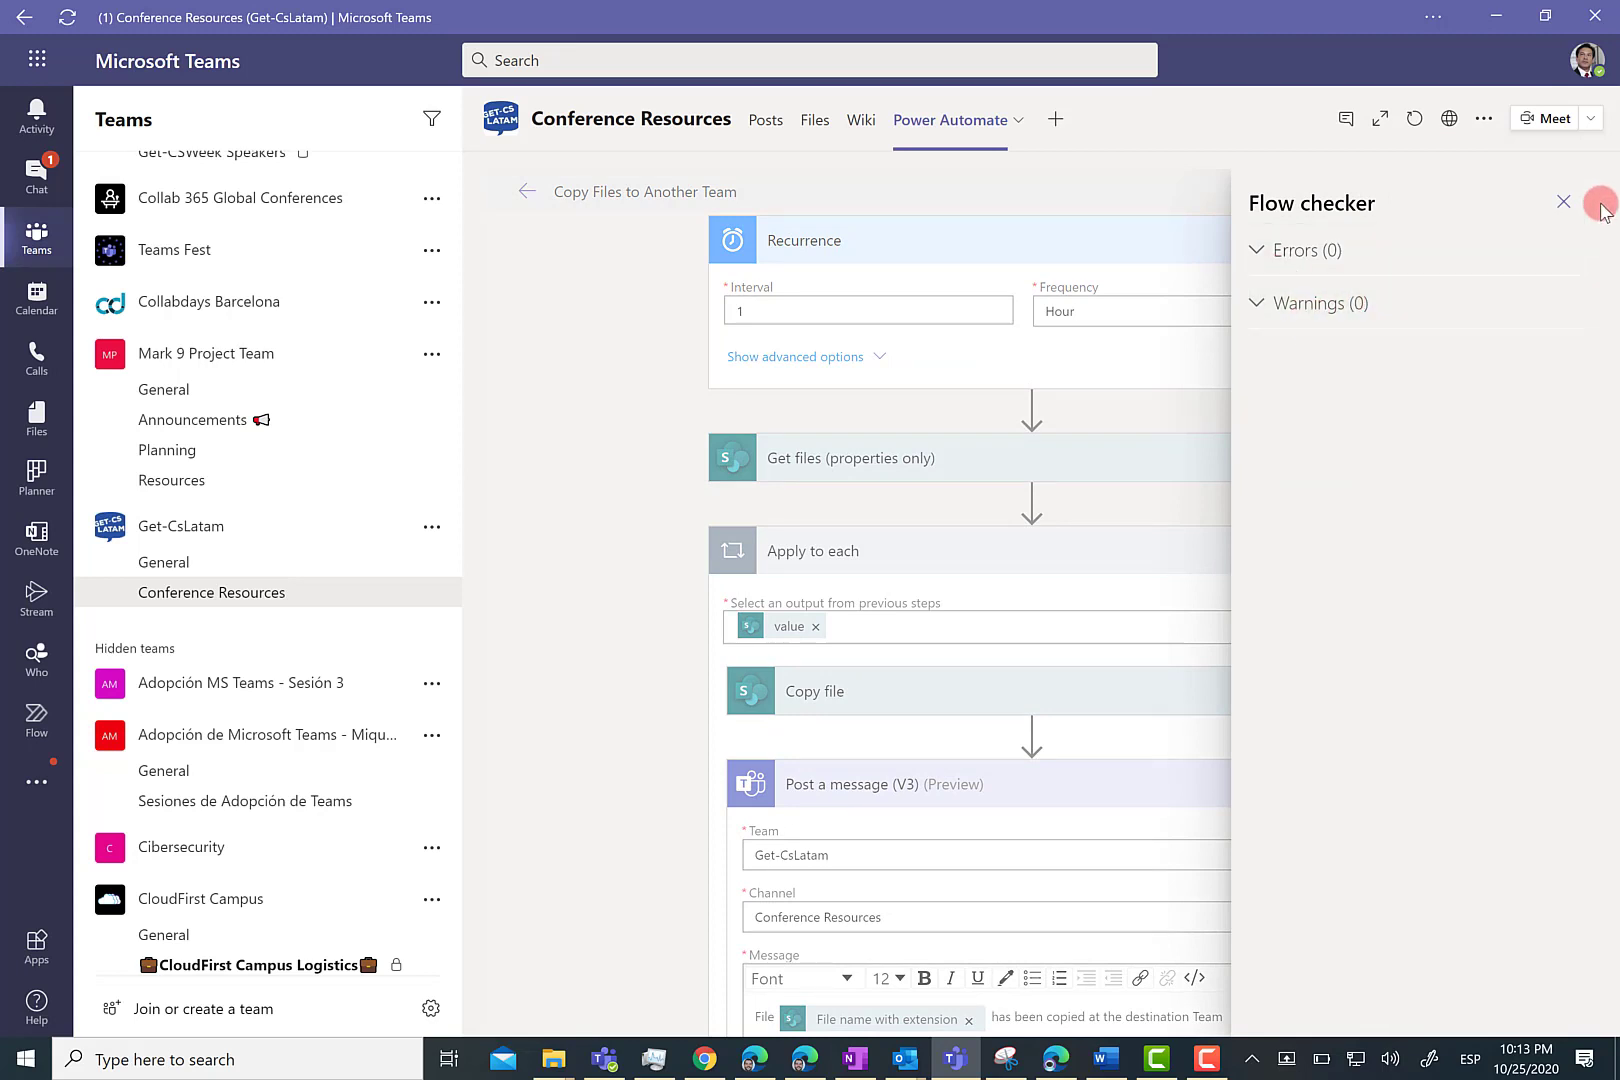
{"action": "left_click", "coordinate": [1561, 203]}
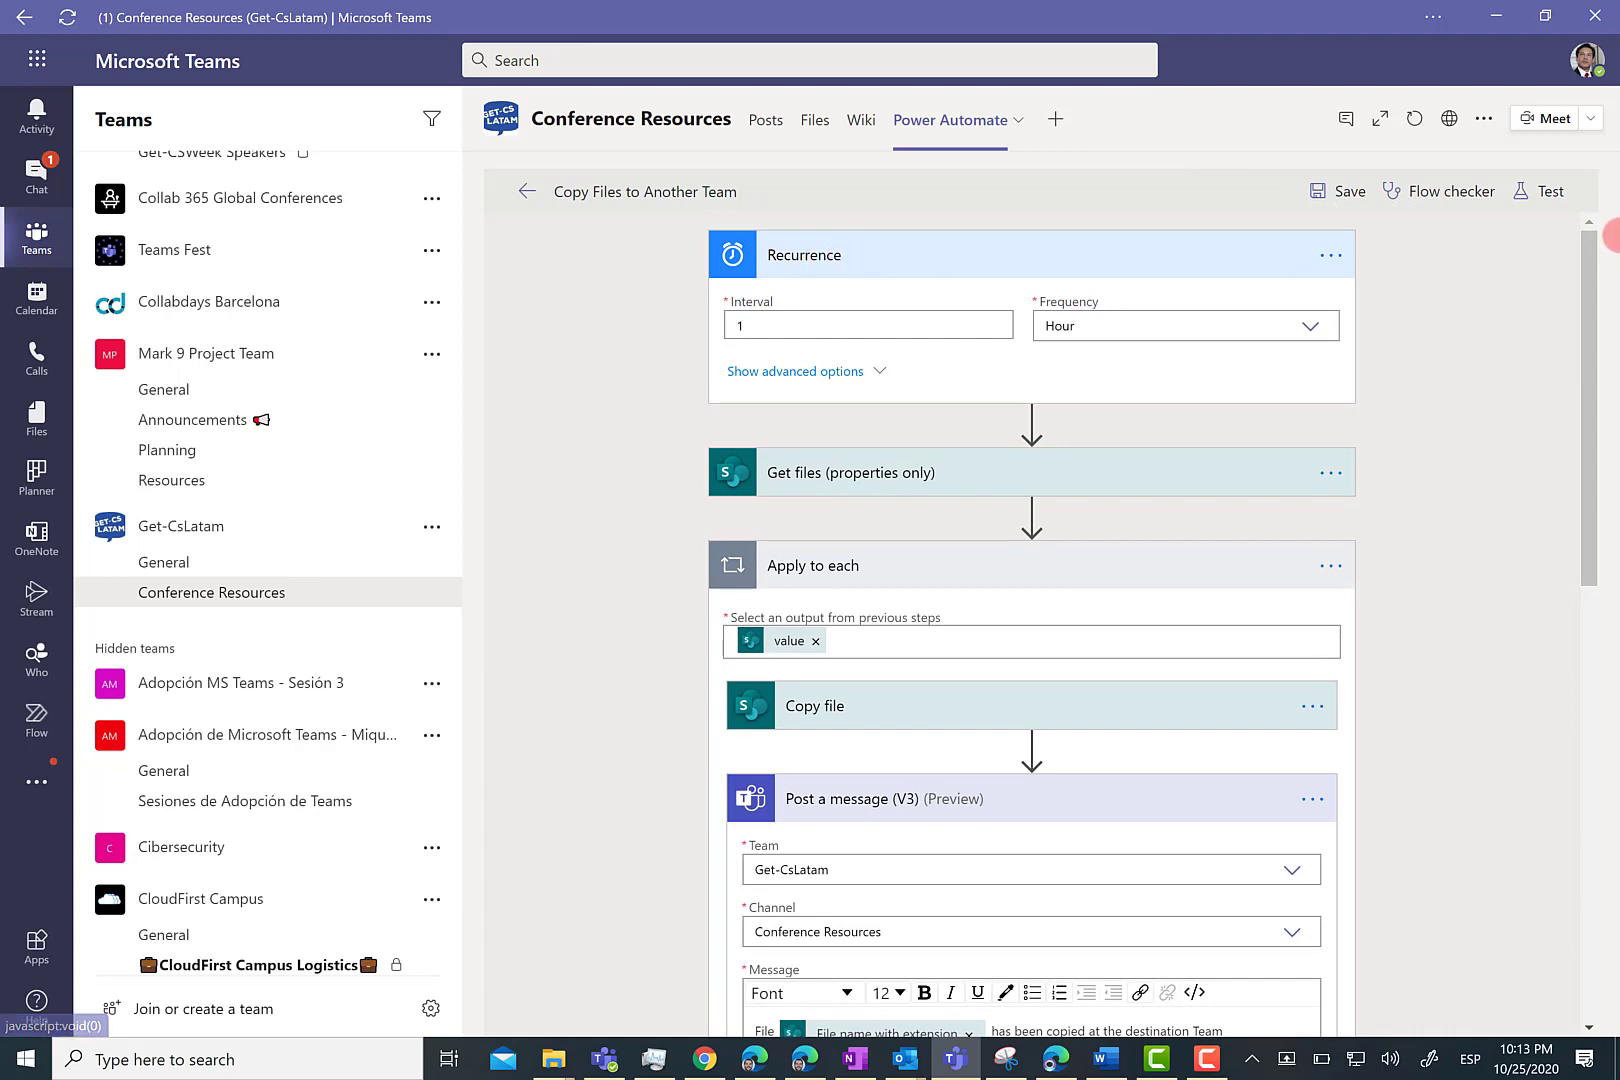
{"action": "left_click", "coordinate": [1590, 216]}
Open the flow's test options and view the previous runs offered as test data.
{"action": "left_click", "coordinate": [1558, 196]}
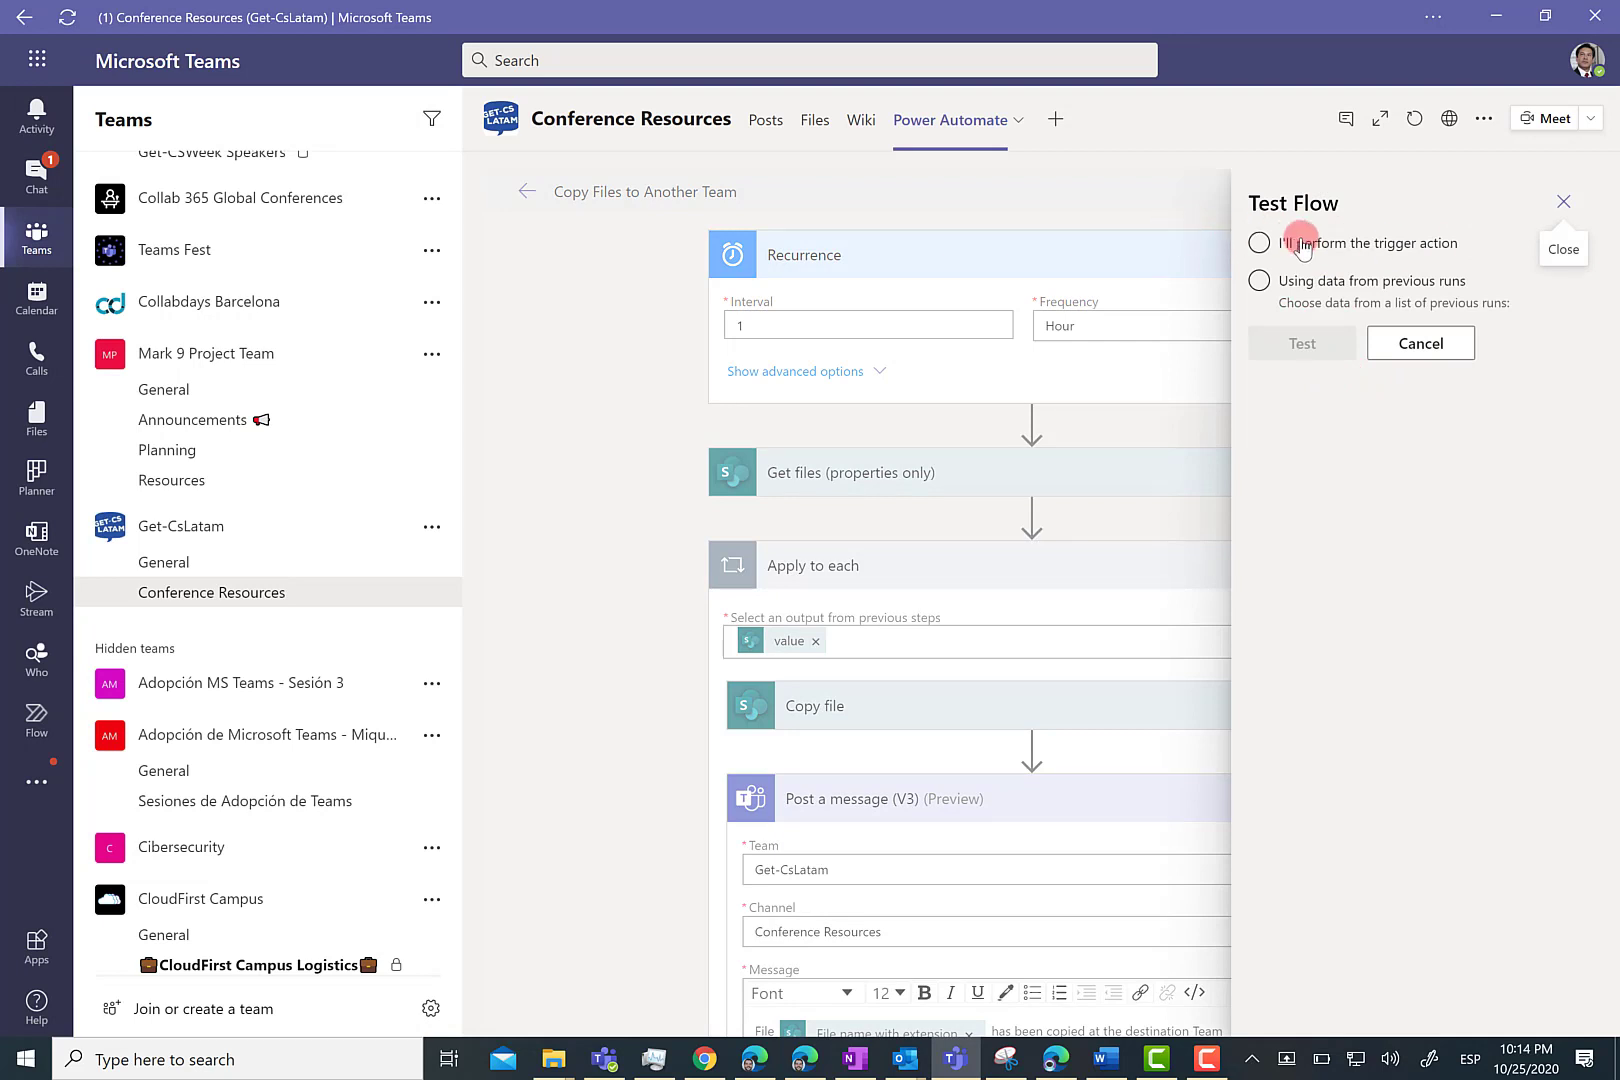
{"action": "left_click", "coordinate": [1258, 281]}
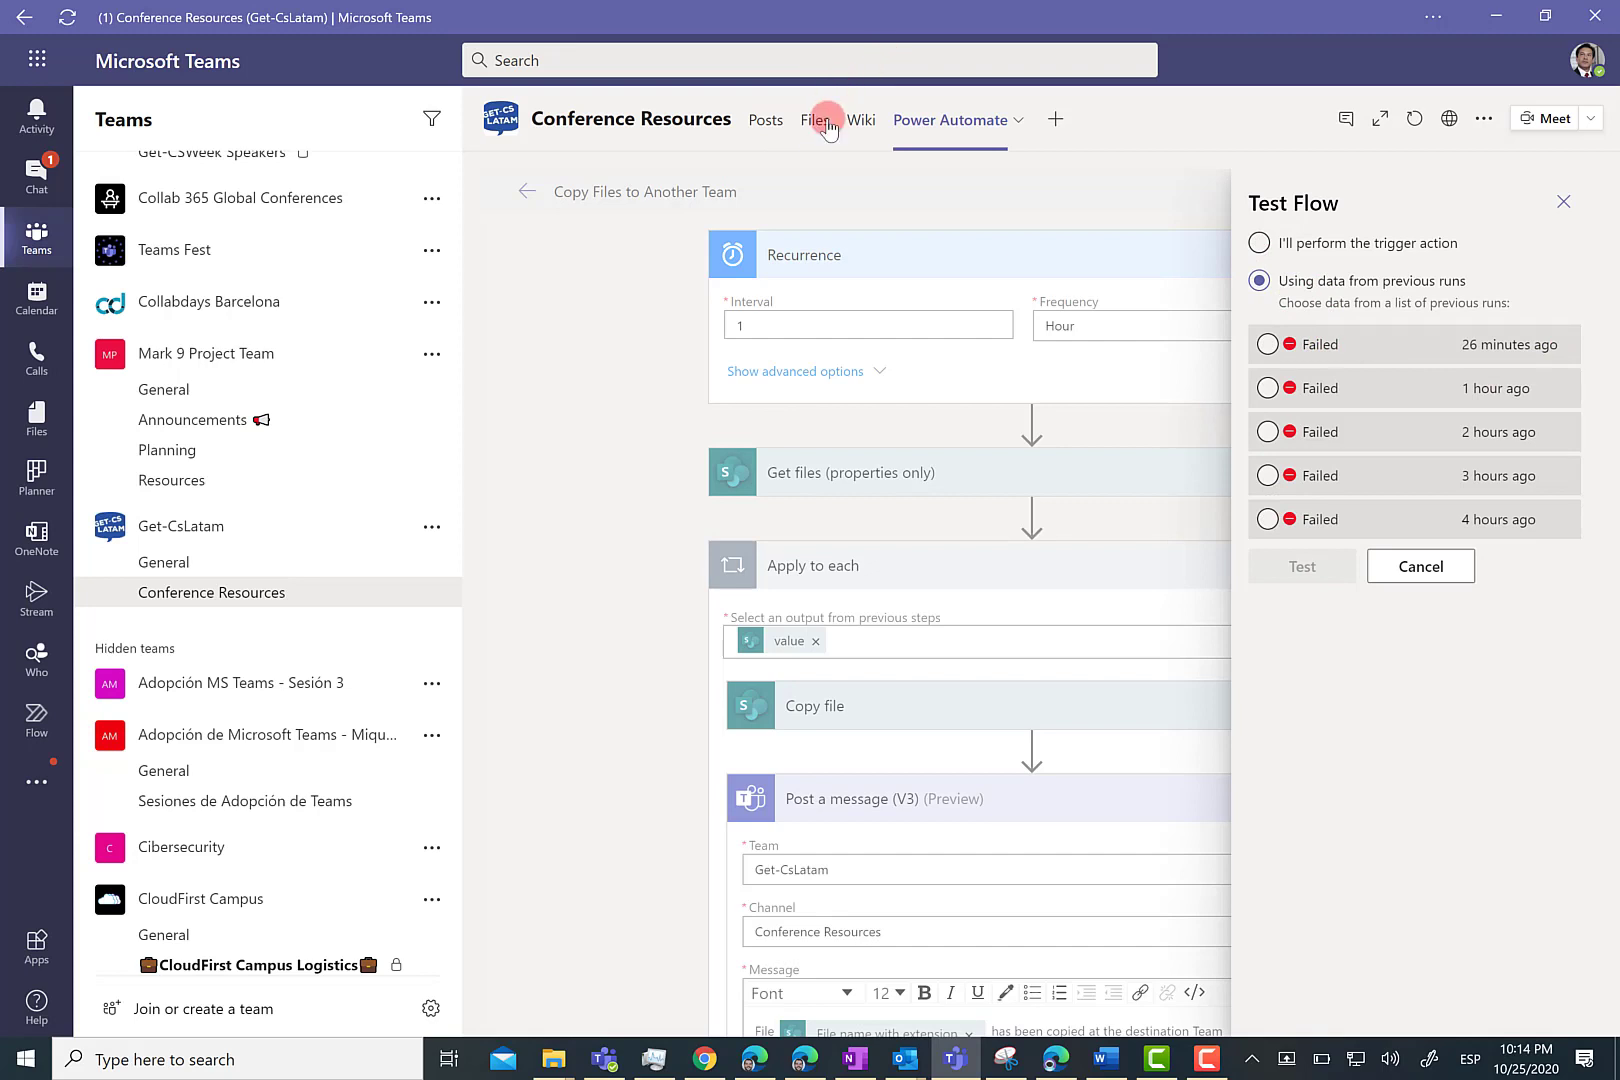
{"action": "left_click", "coordinate": [1261, 245]}
Switch to the Get-CSWeek site in Edge, refresh the Copied Files folder and delete all of its items.
{"action": "left_click", "coordinate": [1046, 1066]}
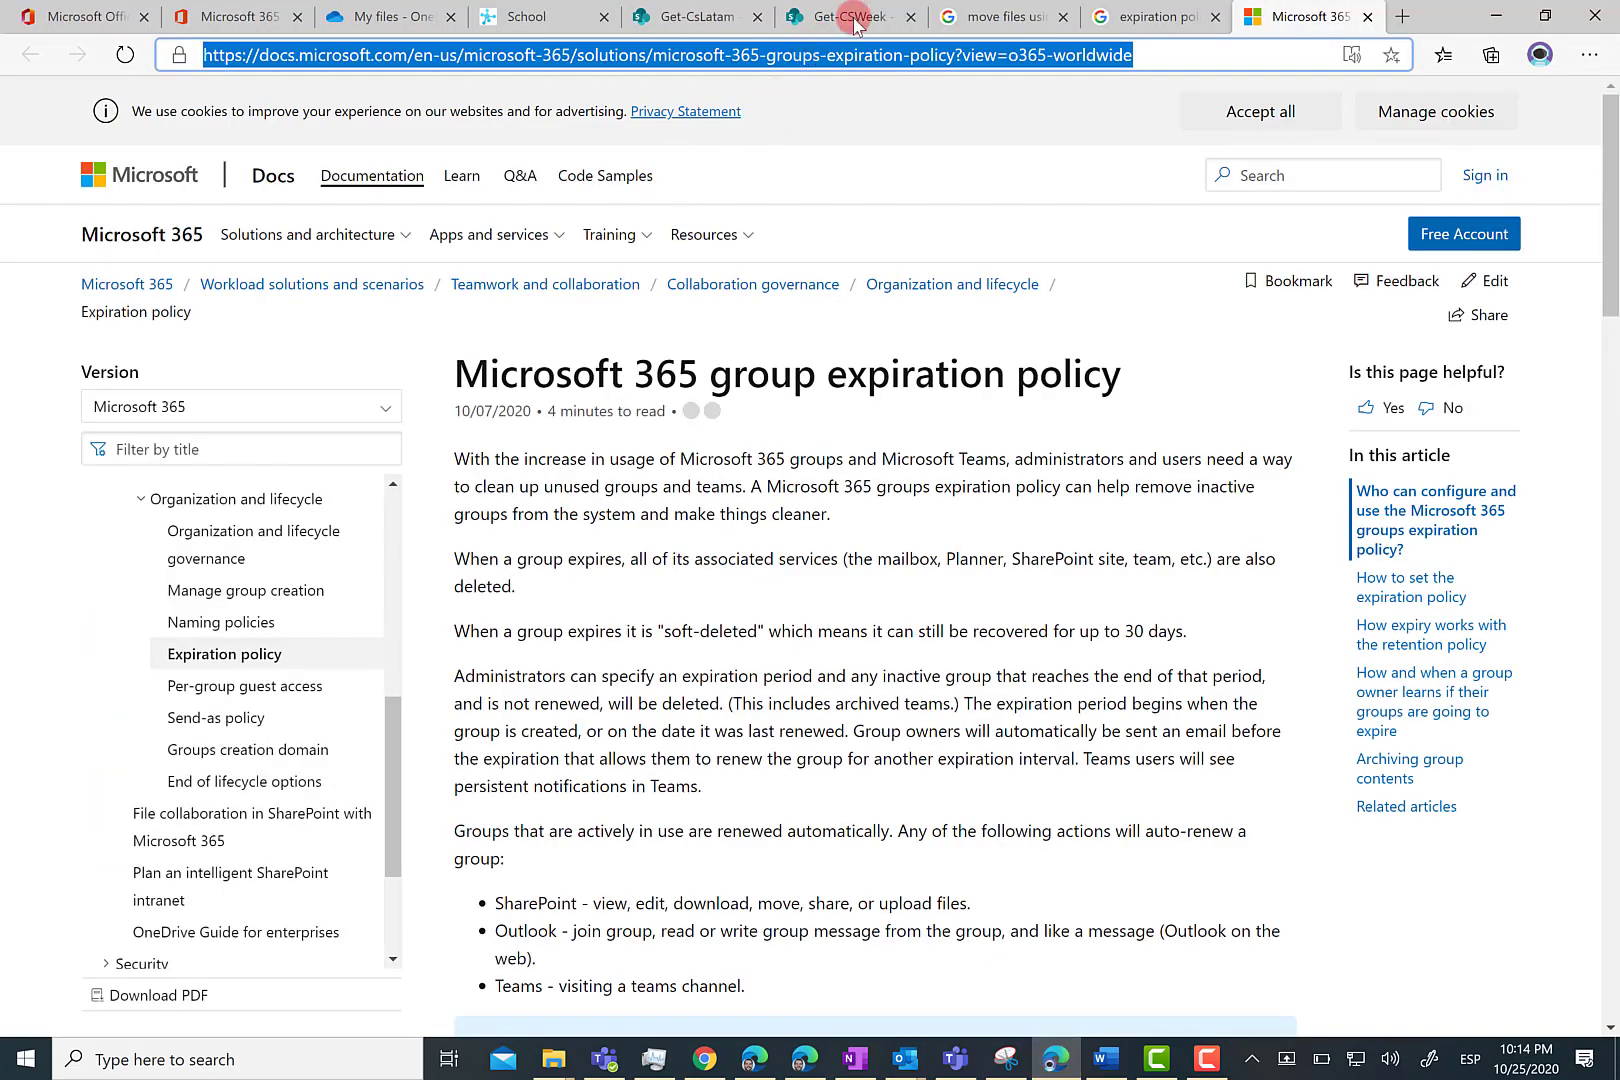
{"action": "left_click", "coordinate": [855, 20]}
{"action": "left_click", "coordinate": [415, 352]}
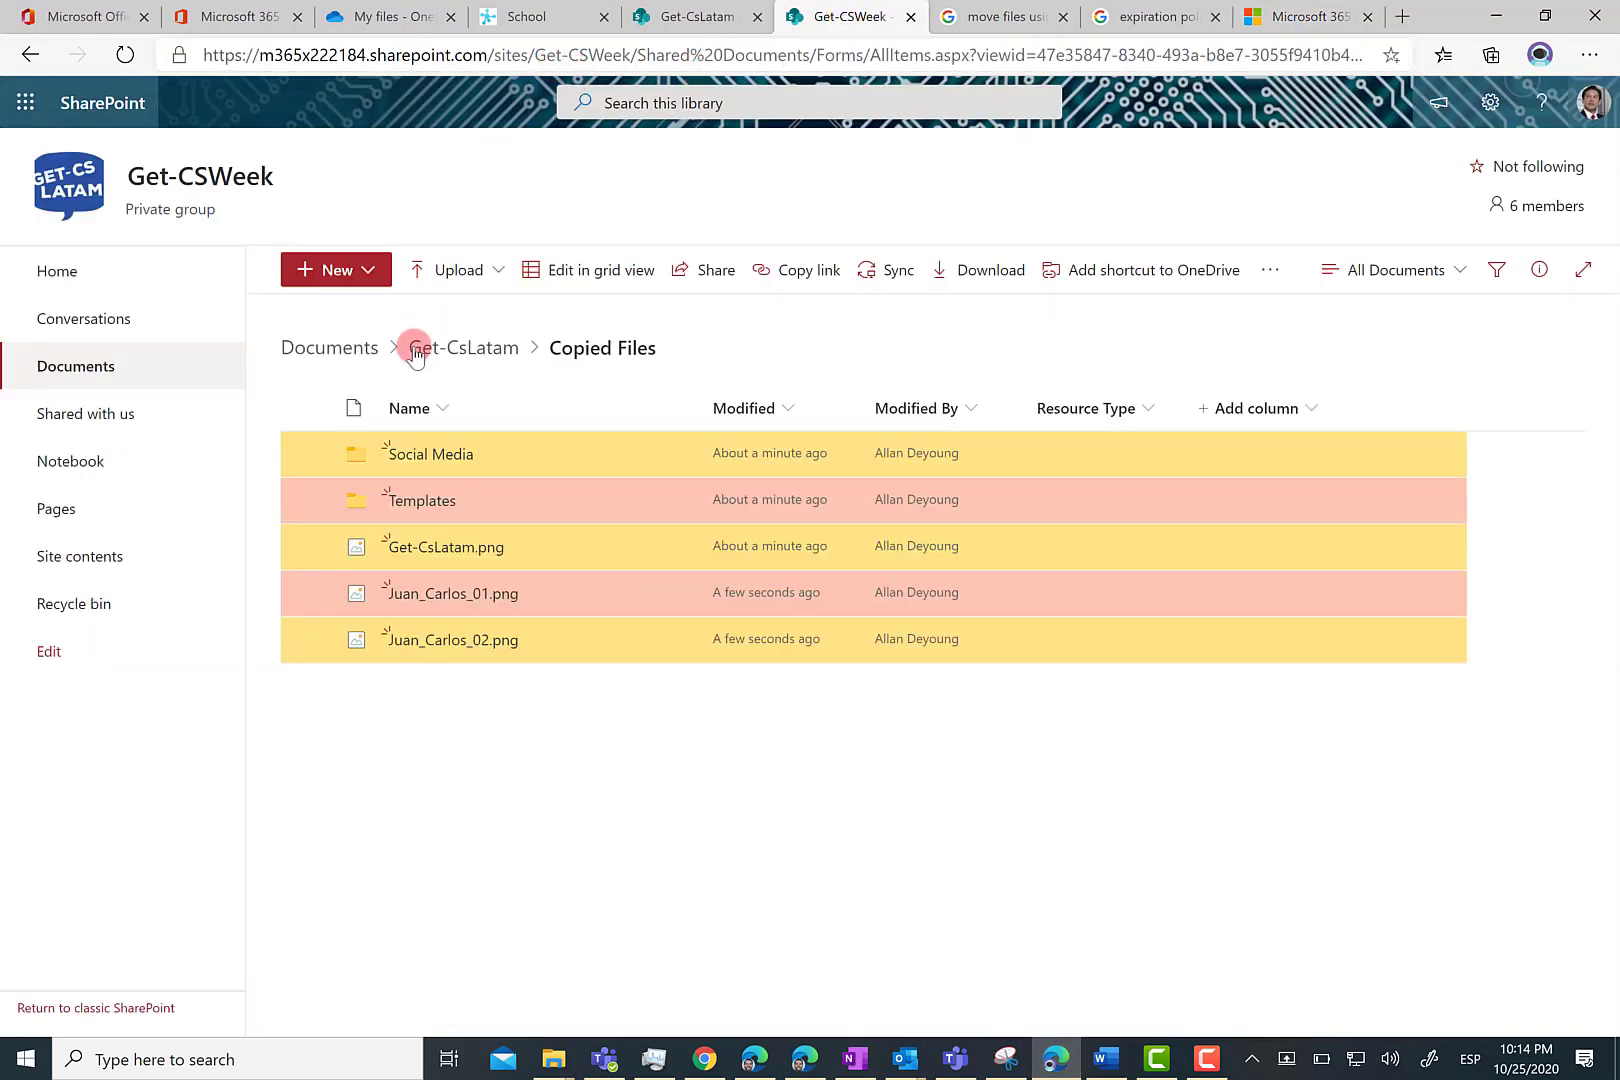
{"action": "left_click", "coordinate": [260, 98]}
{"action": "left_click", "coordinate": [125, 55]}
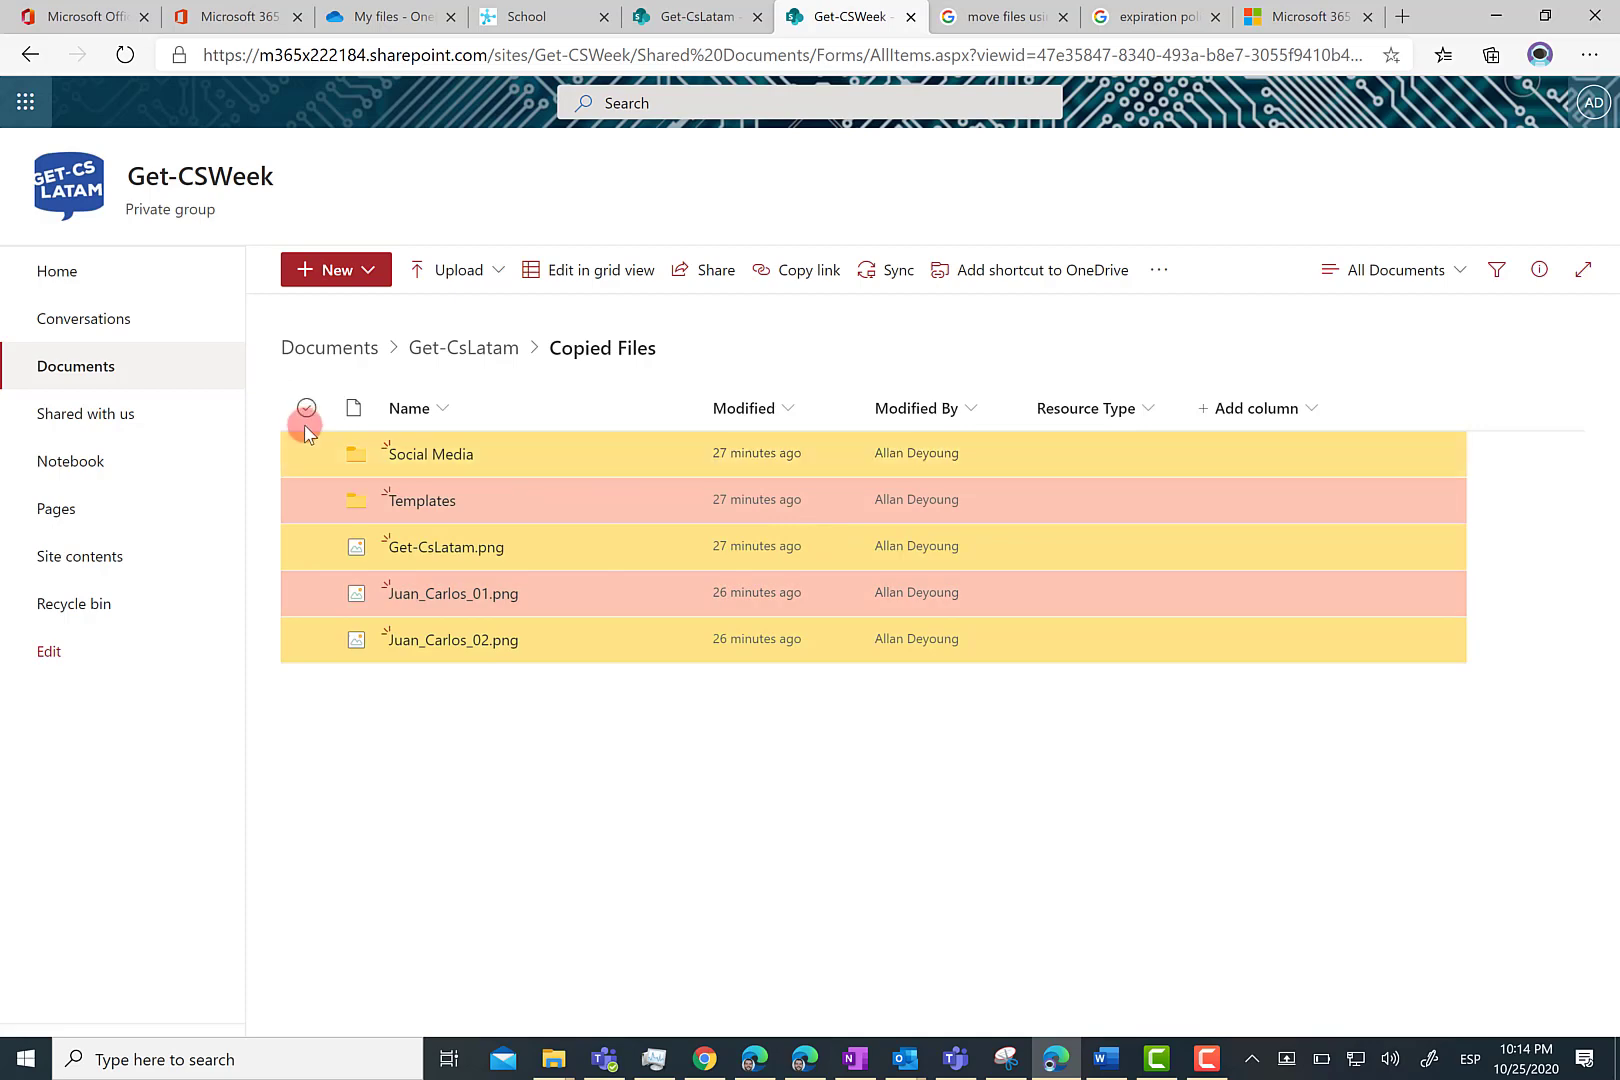
{"action": "left_click", "coordinate": [307, 408]}
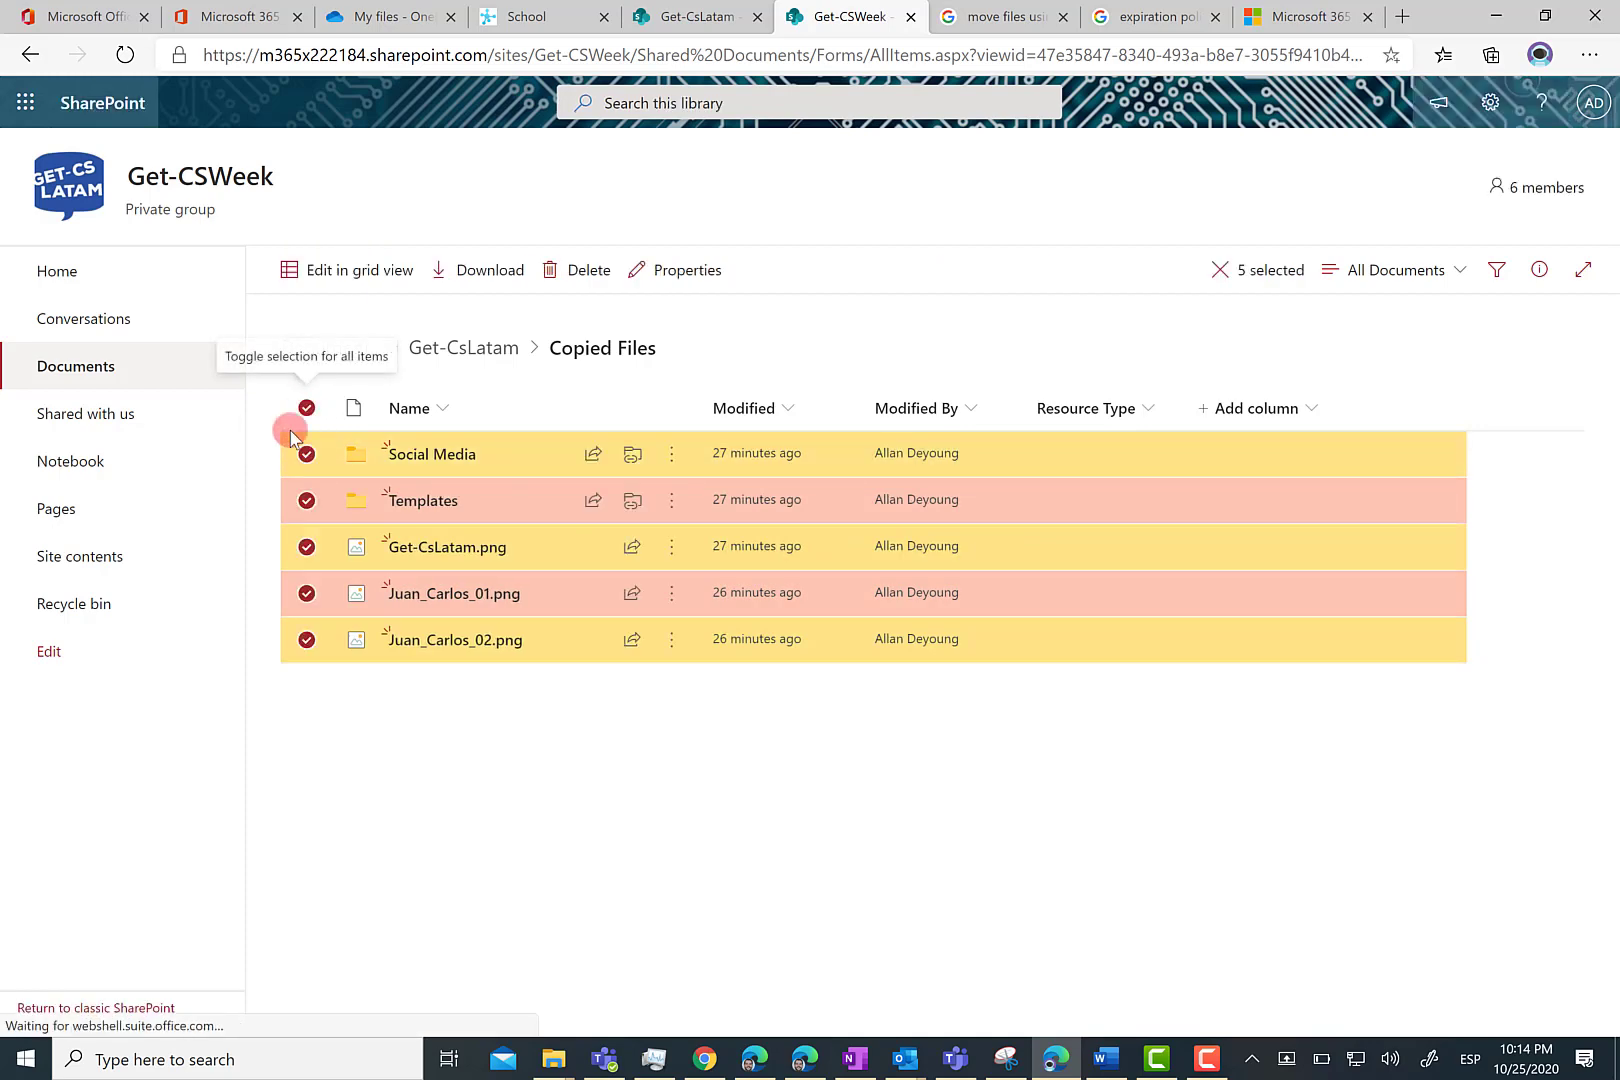
{"action": "left_click", "coordinate": [588, 272]}
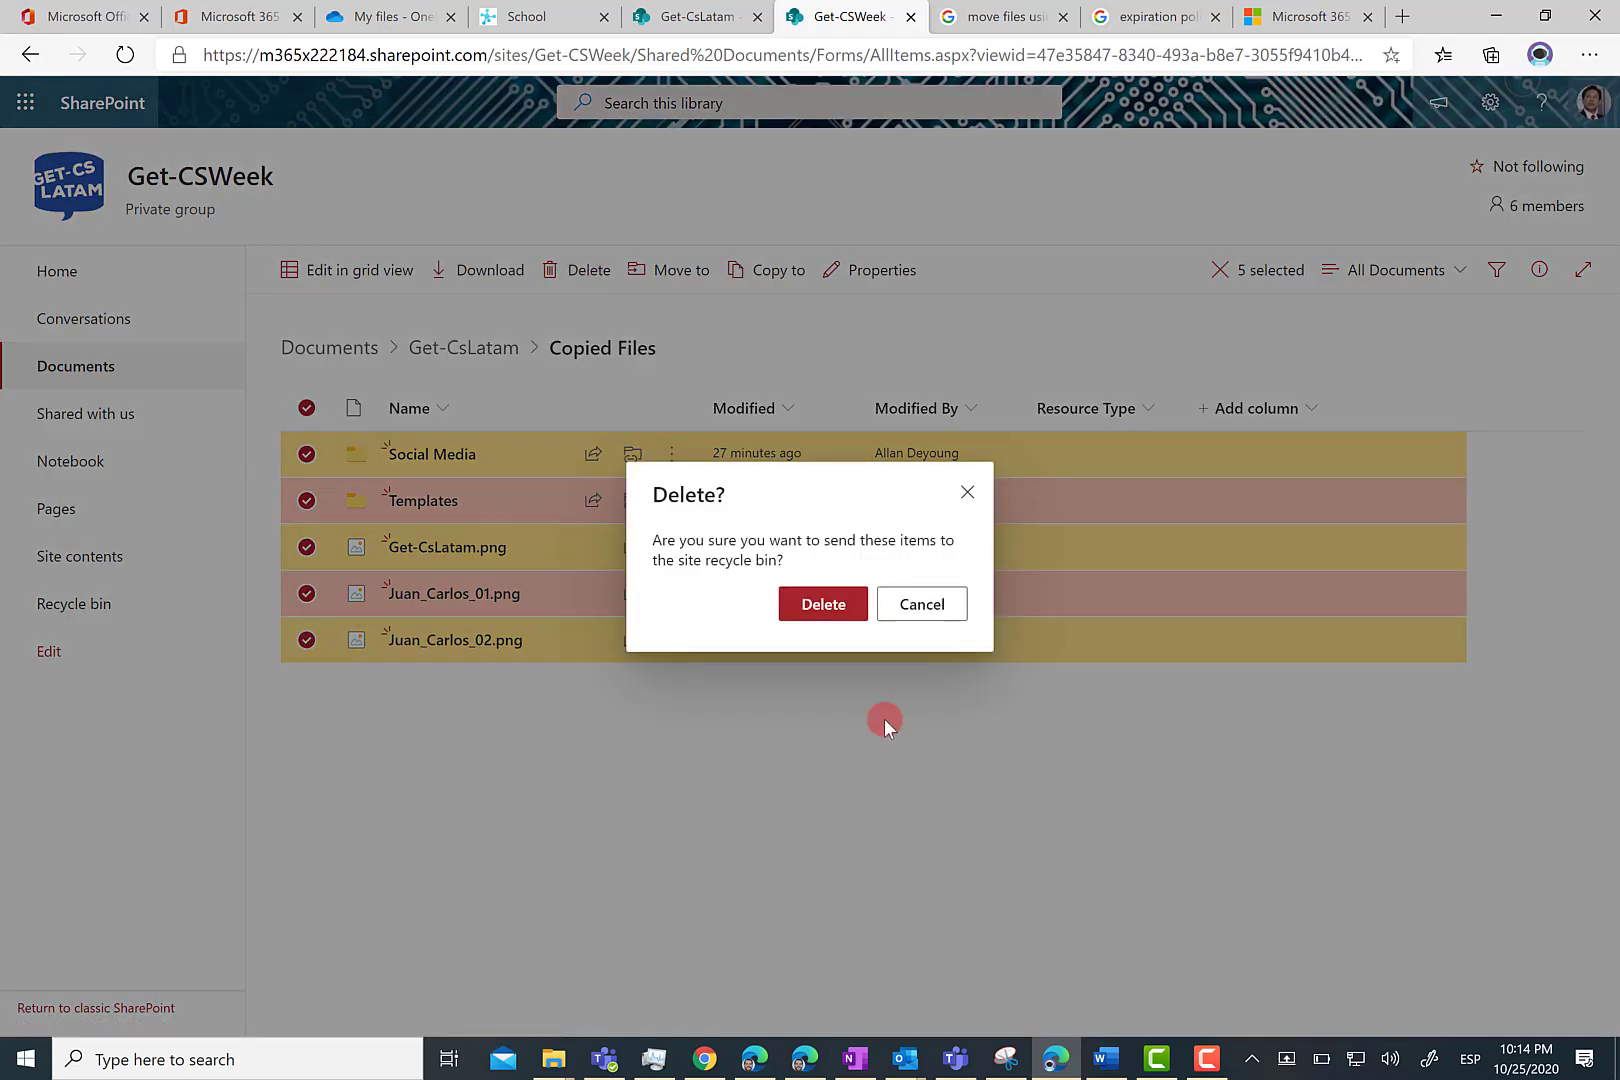
{"action": "left_click", "coordinate": [812, 605]}
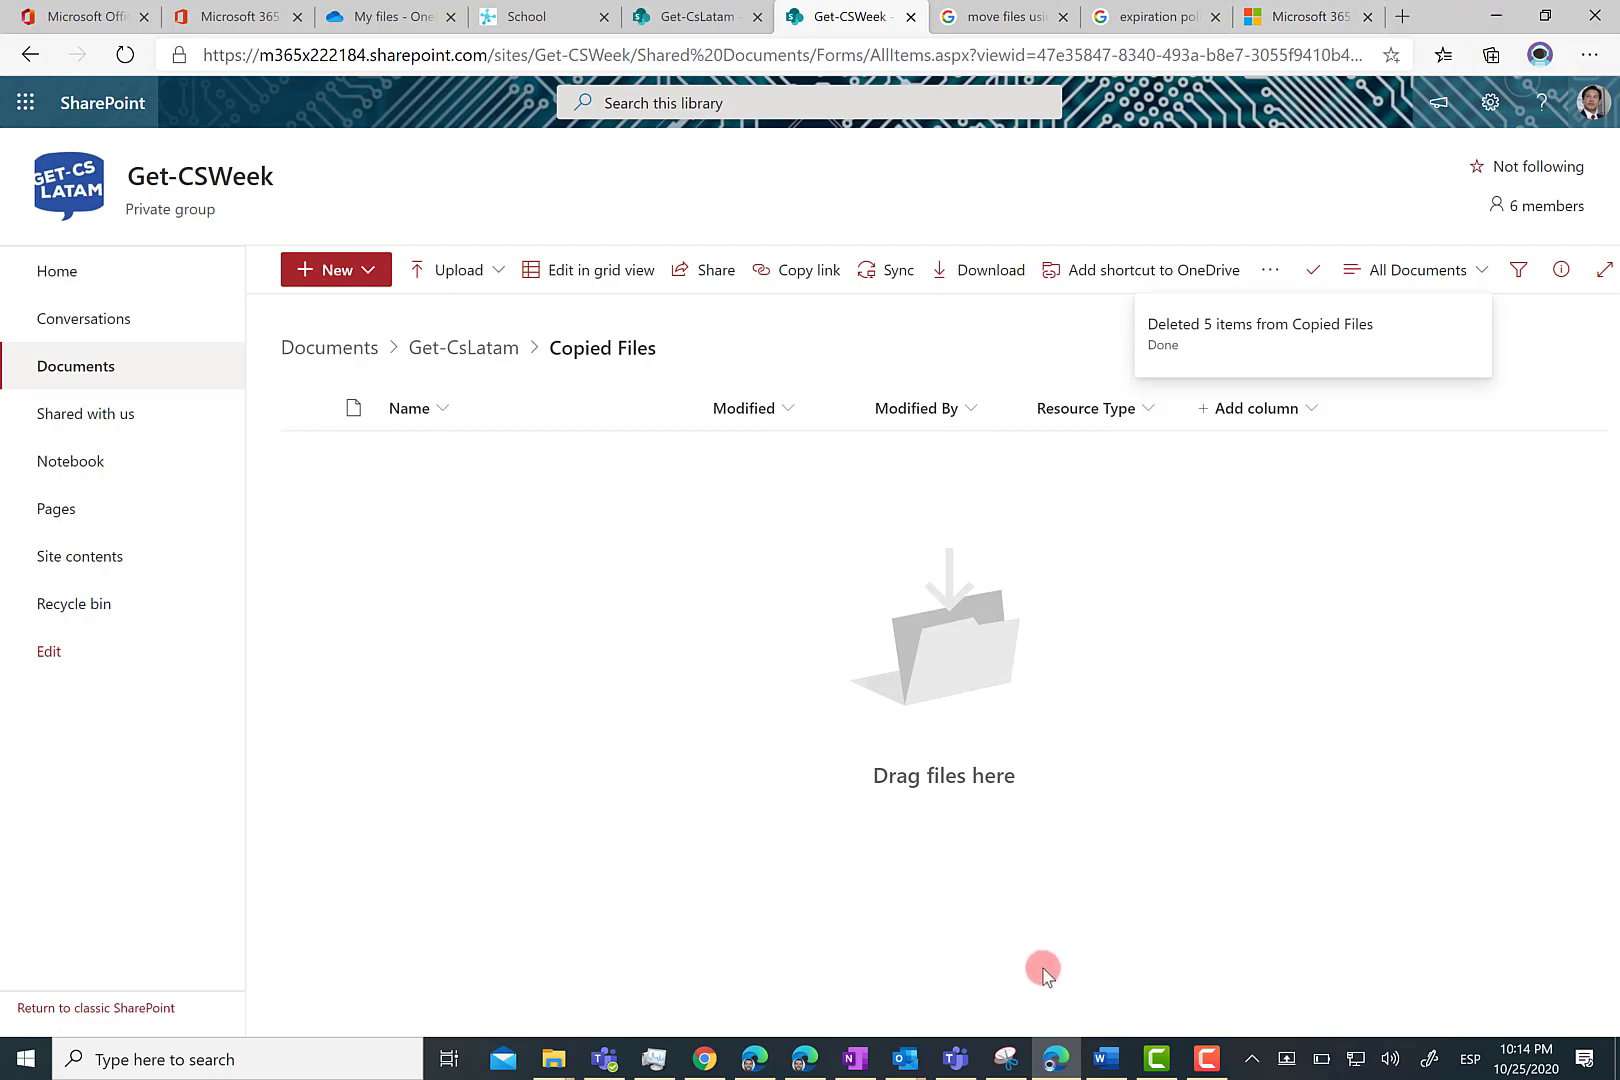
Return to Teams and run a test of the flow using the "I'll perform the trigger action" option.
{"action": "left_click", "coordinate": [955, 1062]}
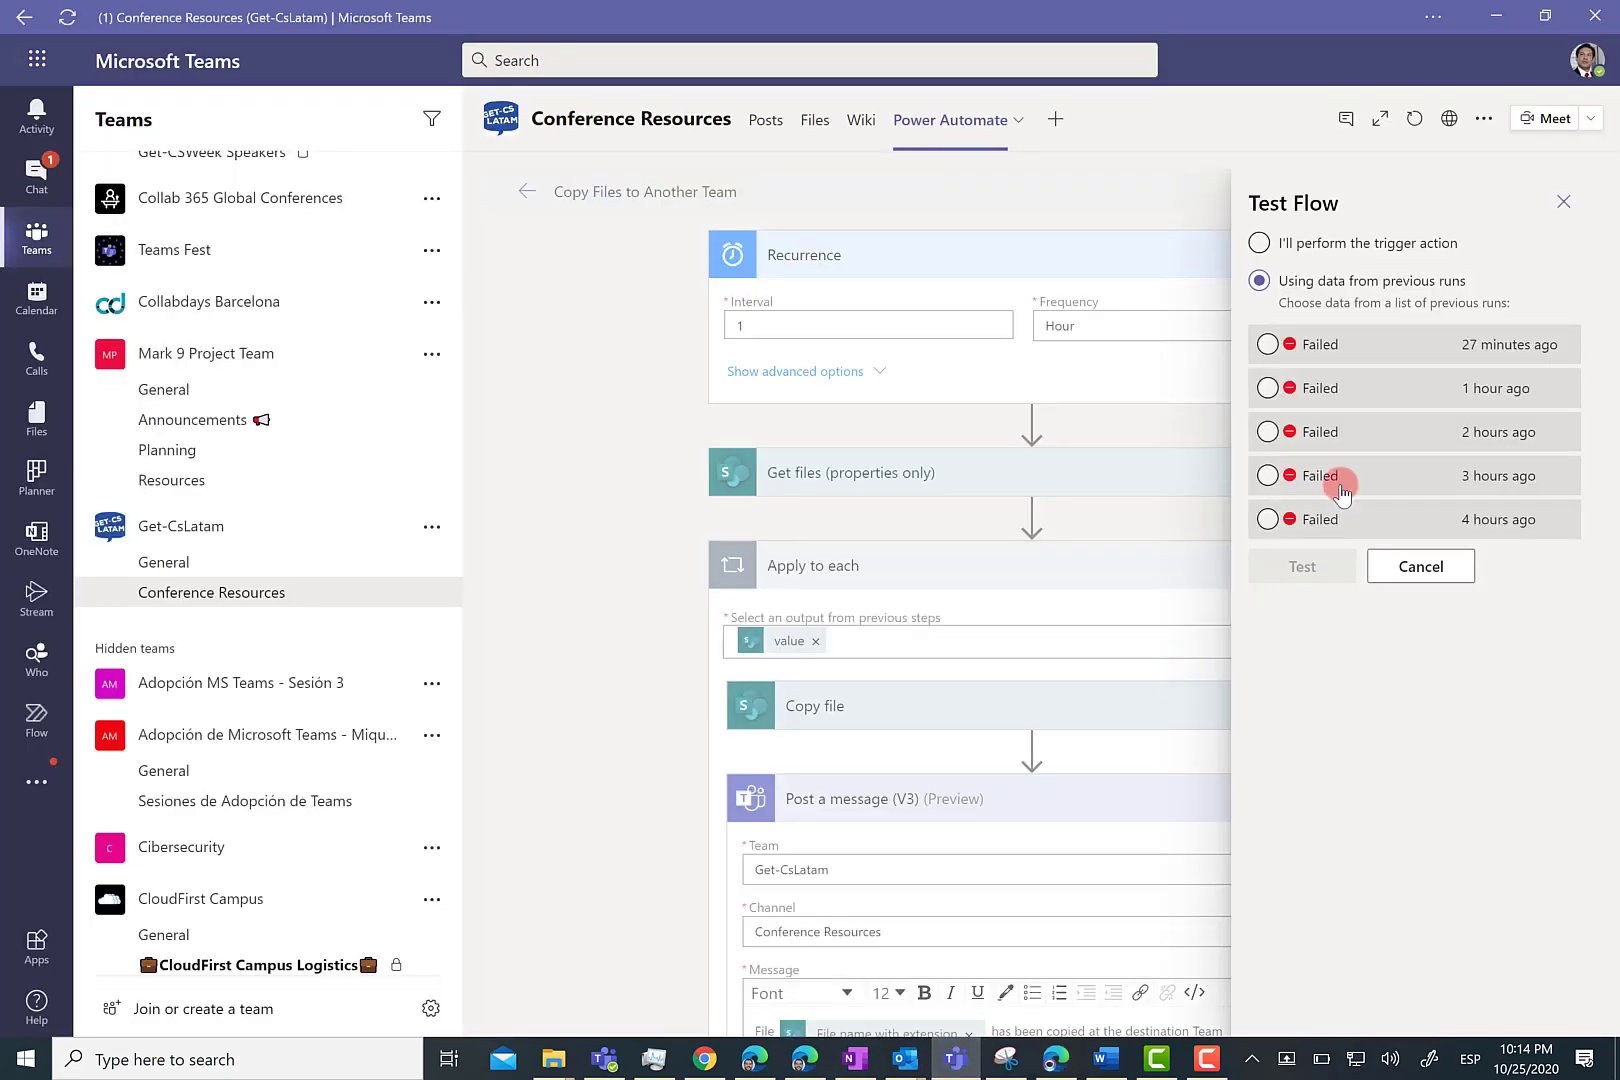
{"action": "left_click", "coordinate": [1257, 243]}
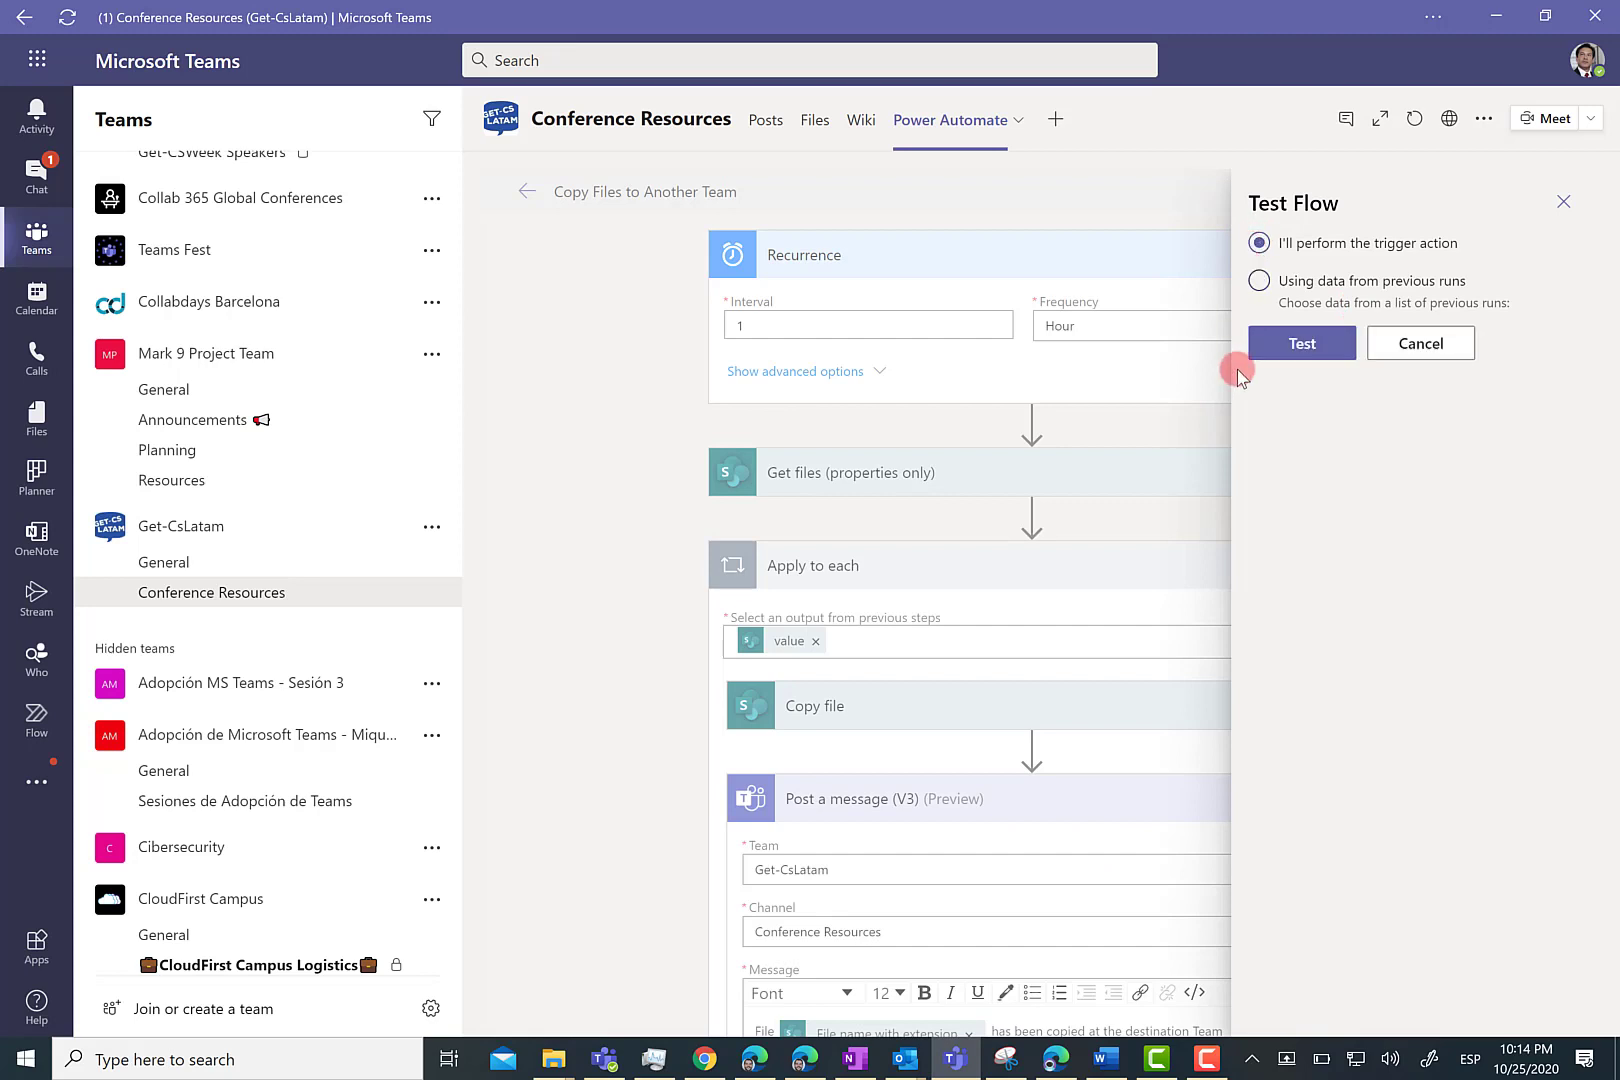
{"action": "left_click", "coordinate": [1302, 343]}
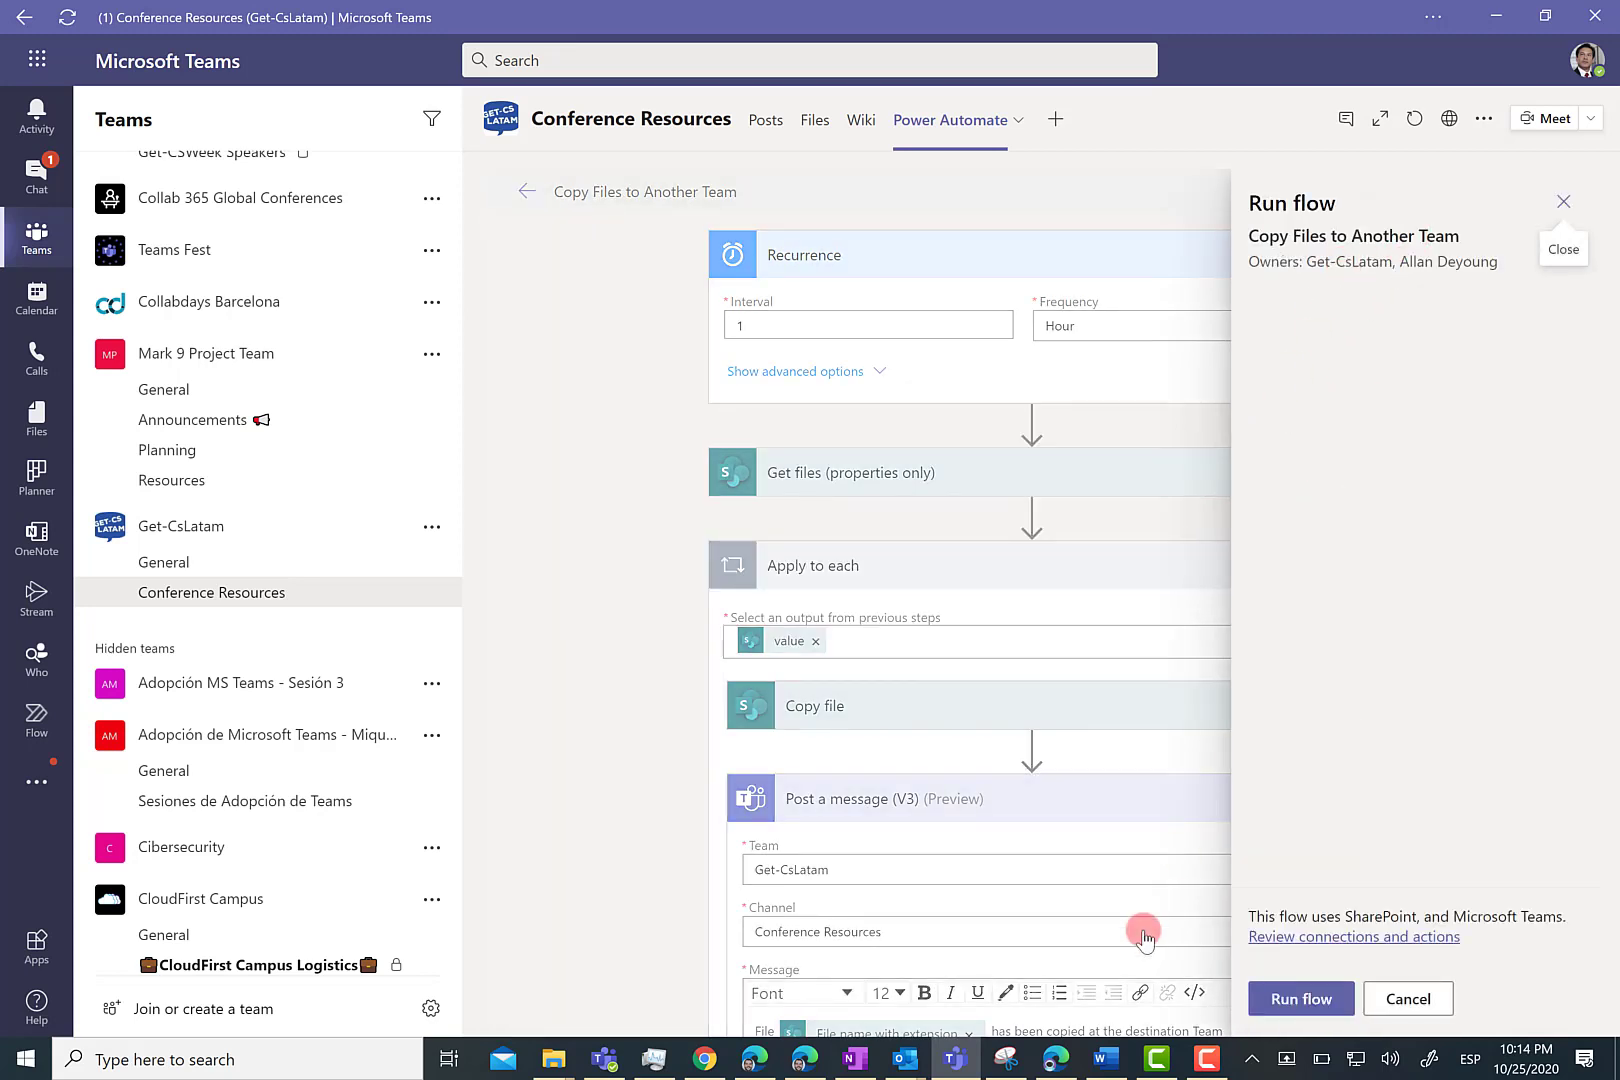
{"action": "left_click", "coordinate": [1262, 1000]}
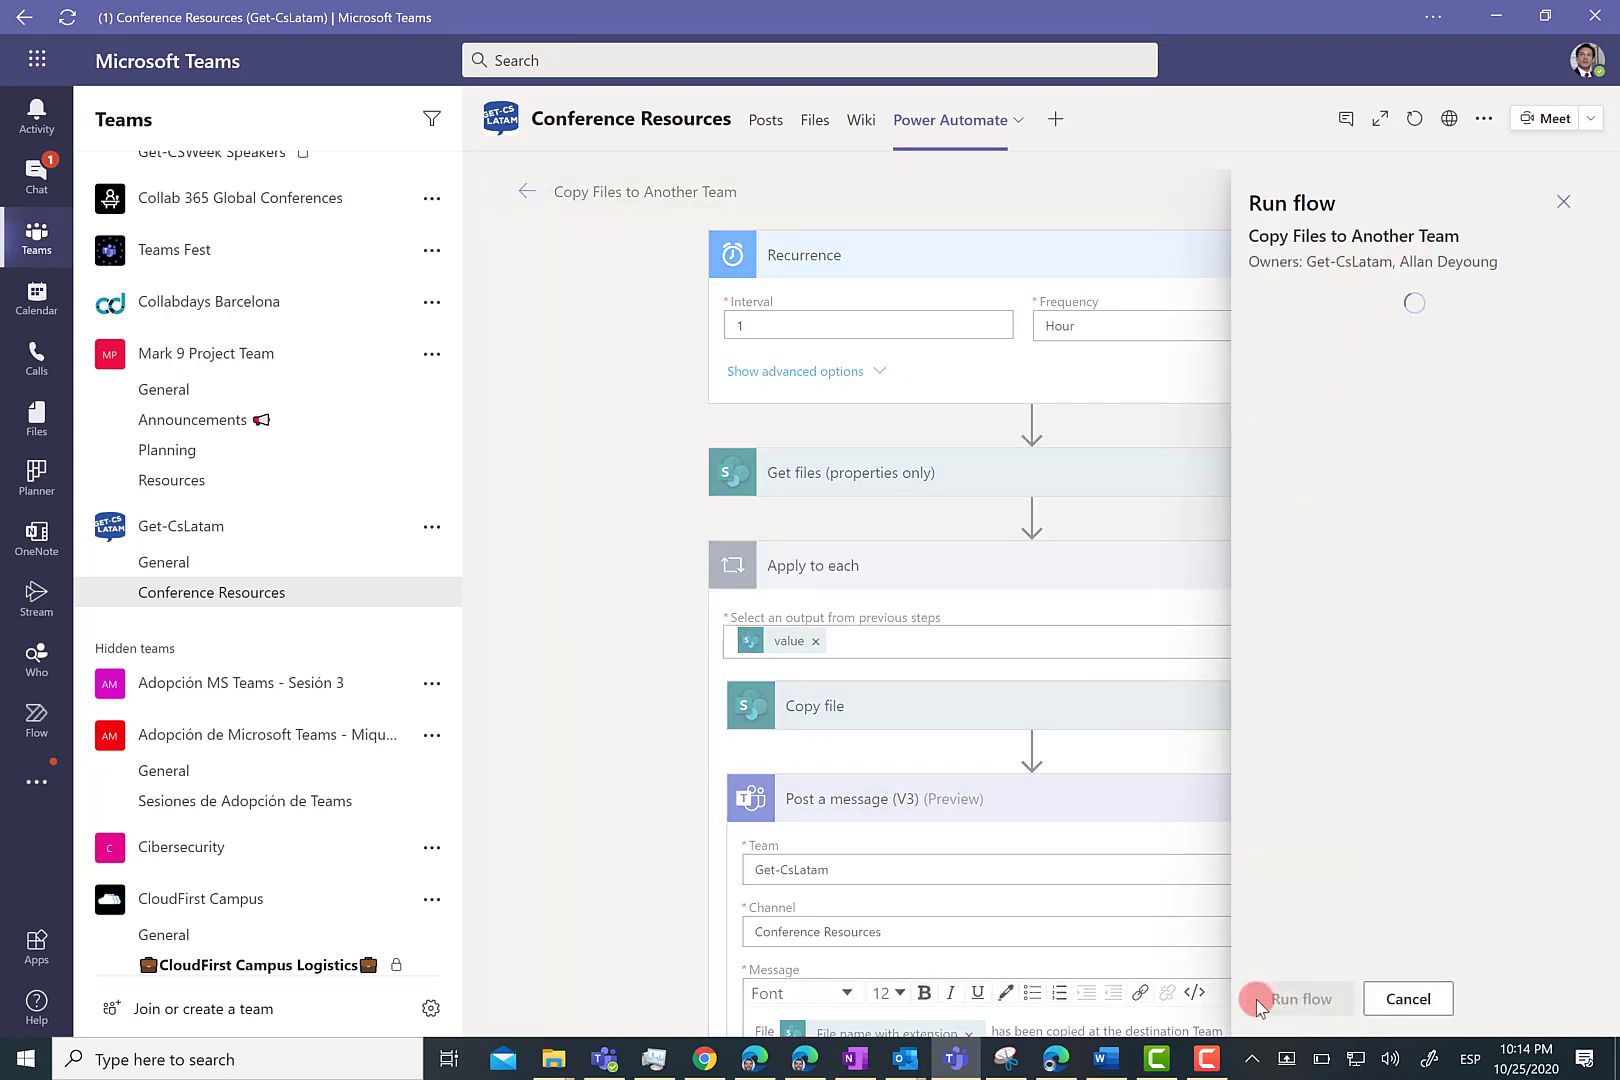
{"action": "left_click", "coordinate": [1289, 1000]}
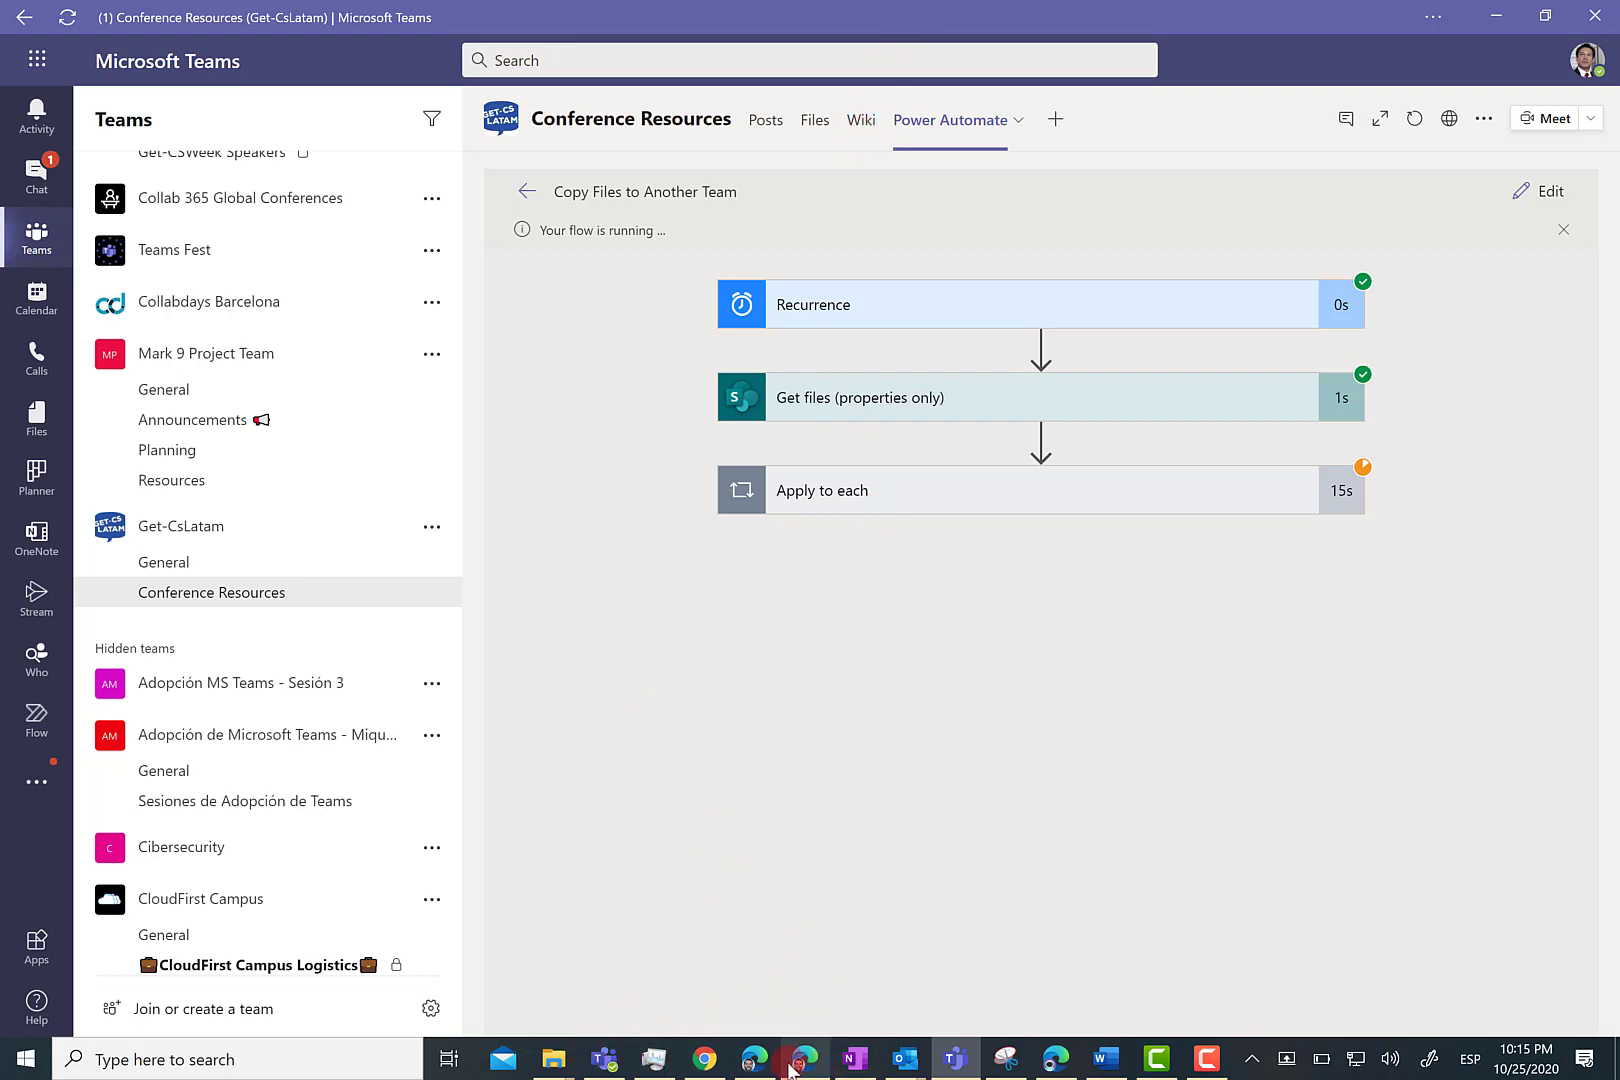
Switch to Edge, inspect the Copied Files folder and its Social Media subfolder for copied files, and minimize the browser.
{"action": "left_click", "coordinate": [1056, 1058]}
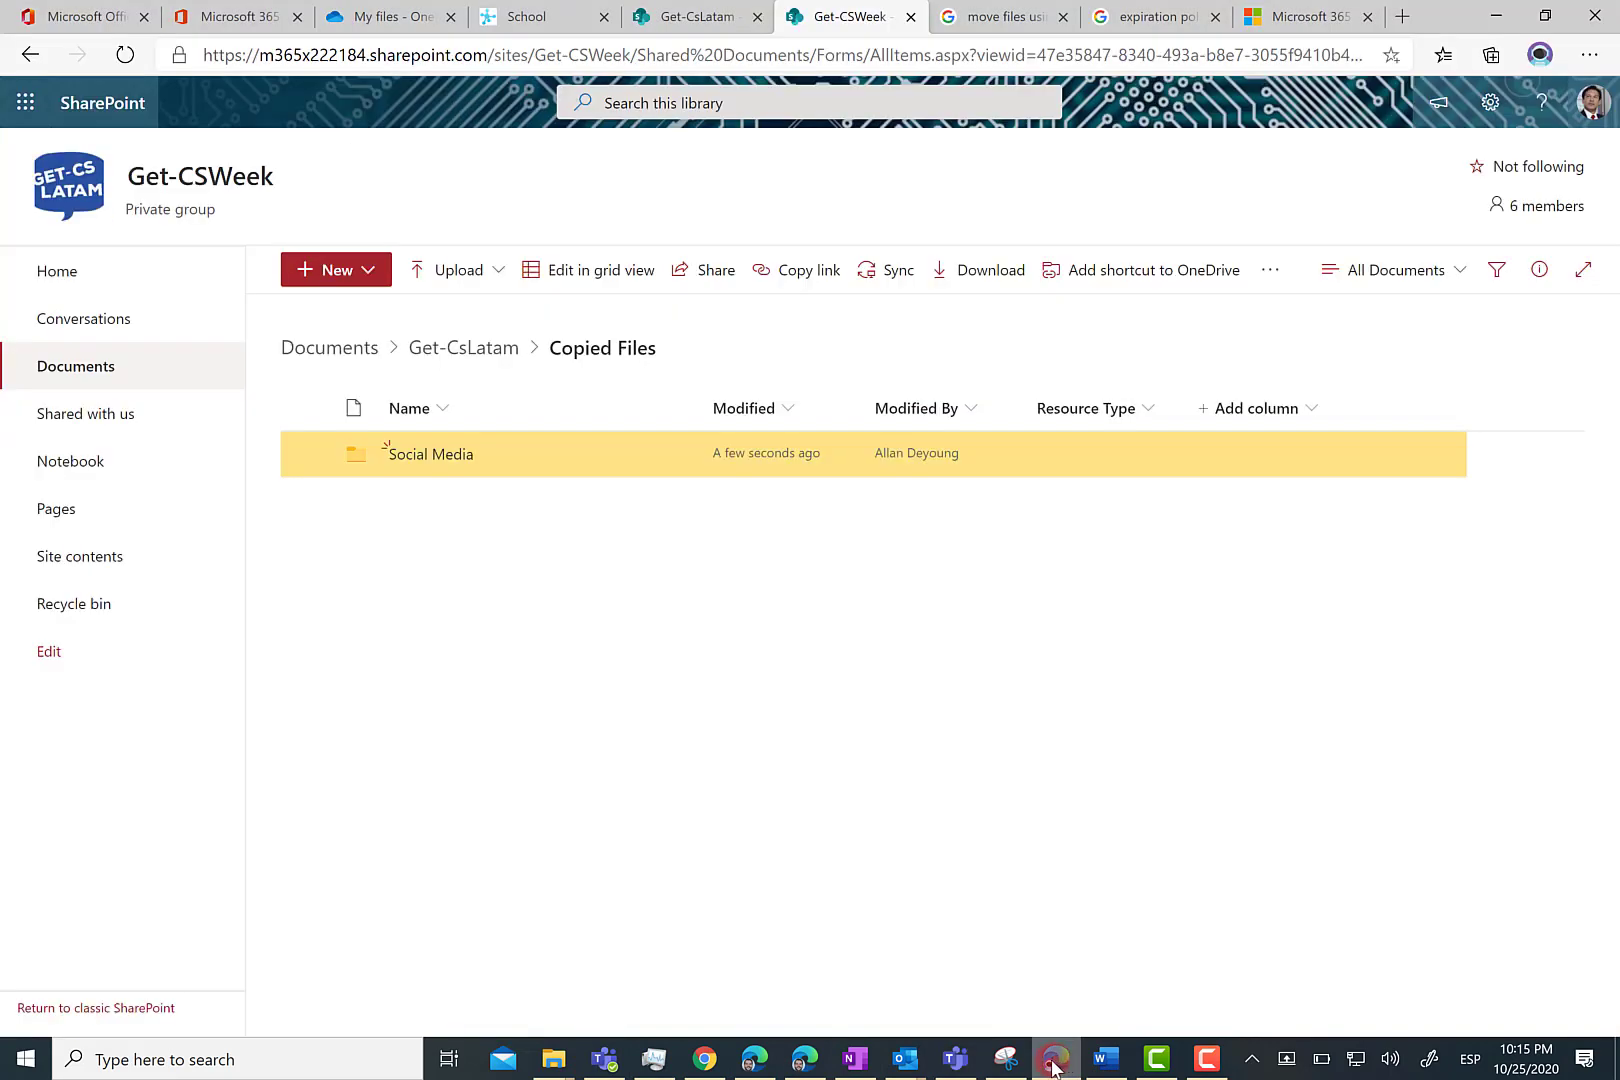
{"action": "left_click", "coordinate": [448, 453]}
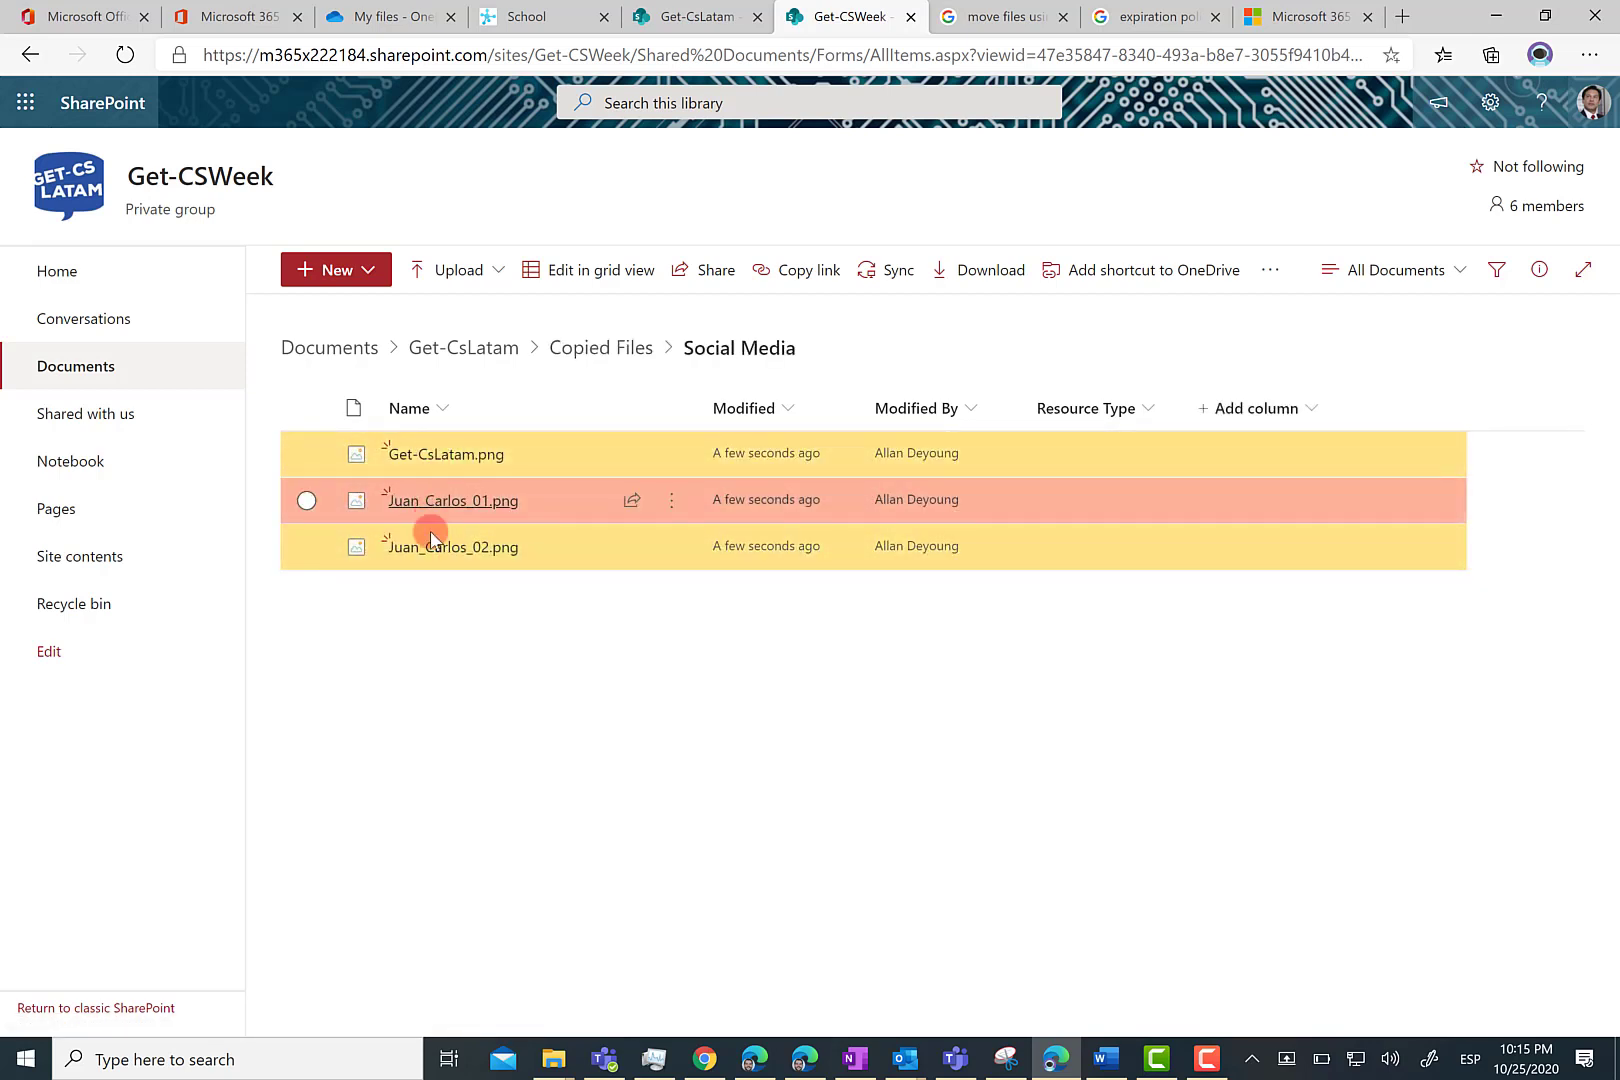
{"action": "left_click", "coordinate": [557, 347]}
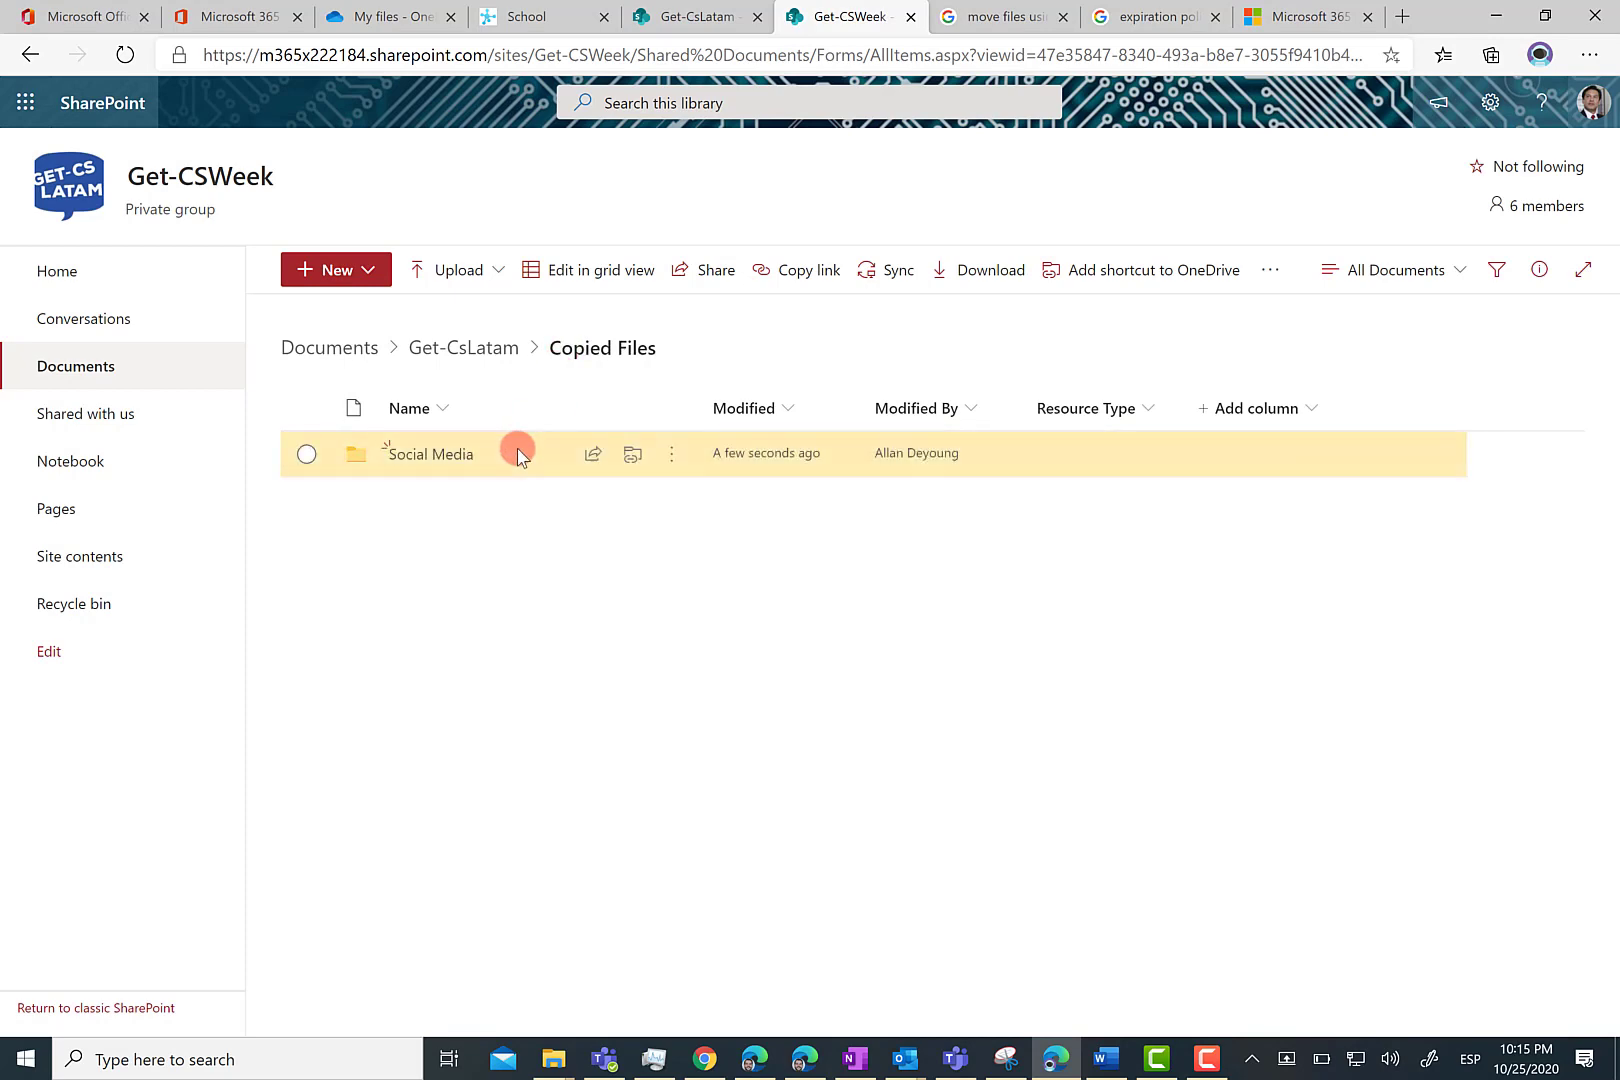
{"action": "left_click", "coordinate": [1496, 16]}
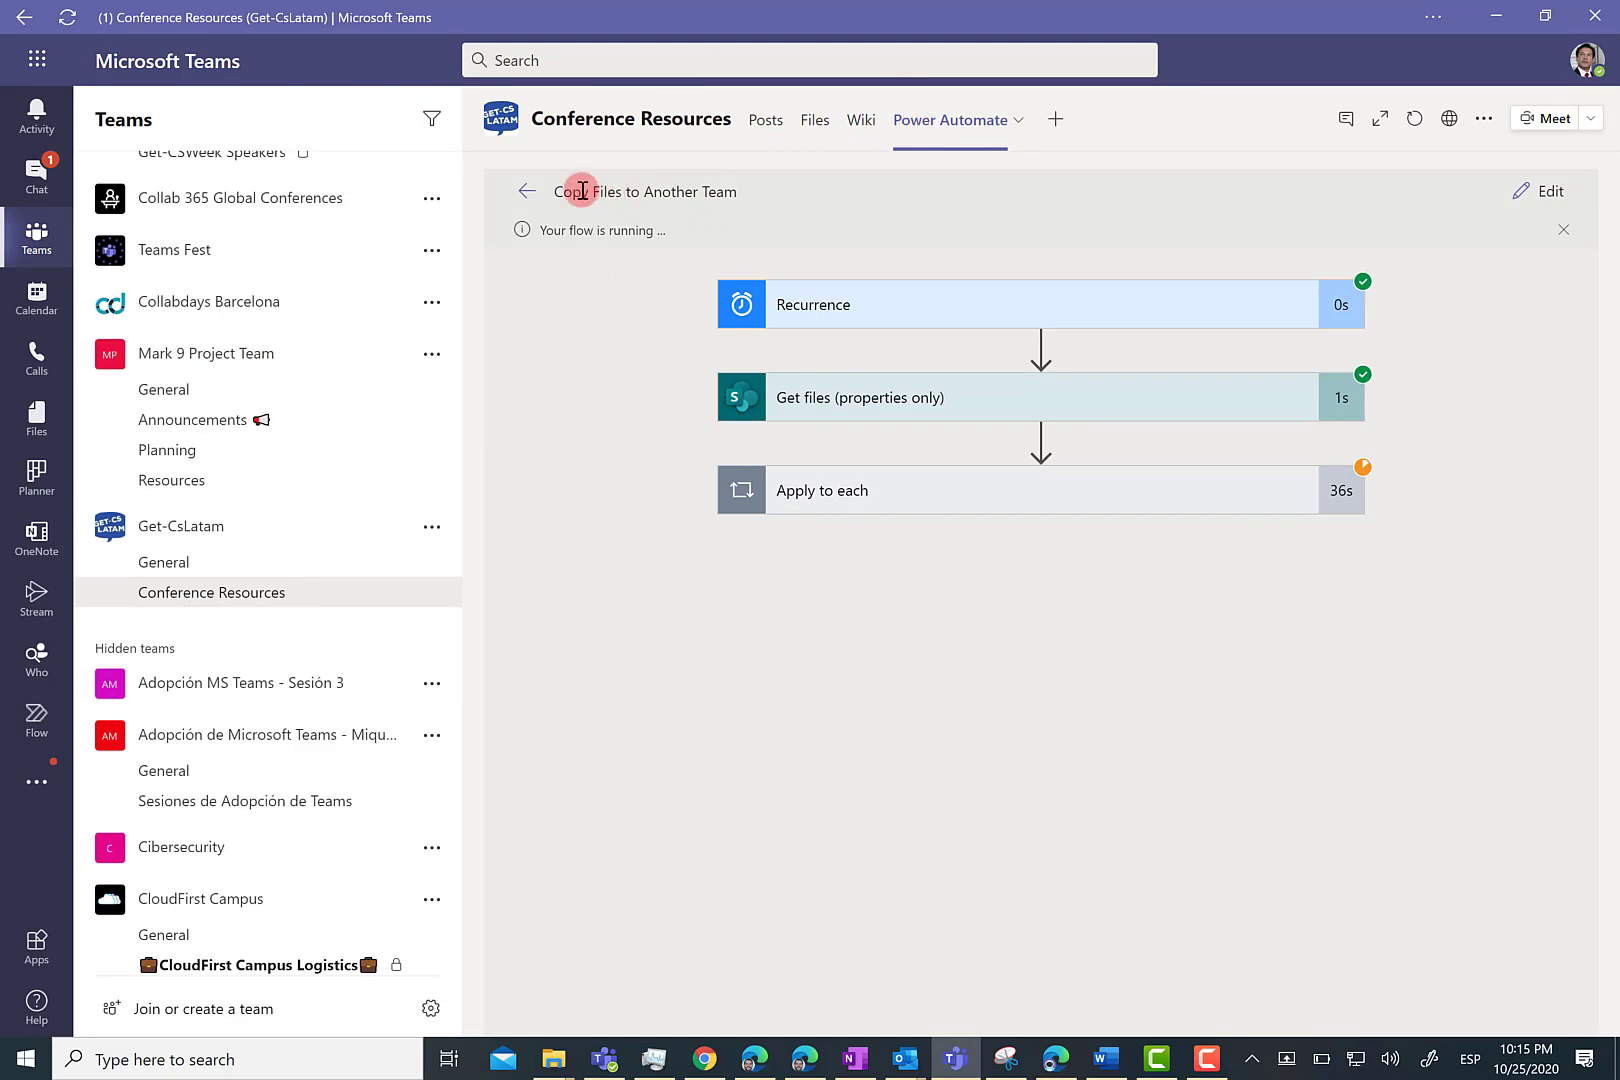
Leave the run view, open the details of the Copy Files to Another Team flow and examine its 28-day run history.
{"action": "left_click", "coordinate": [528, 193]}
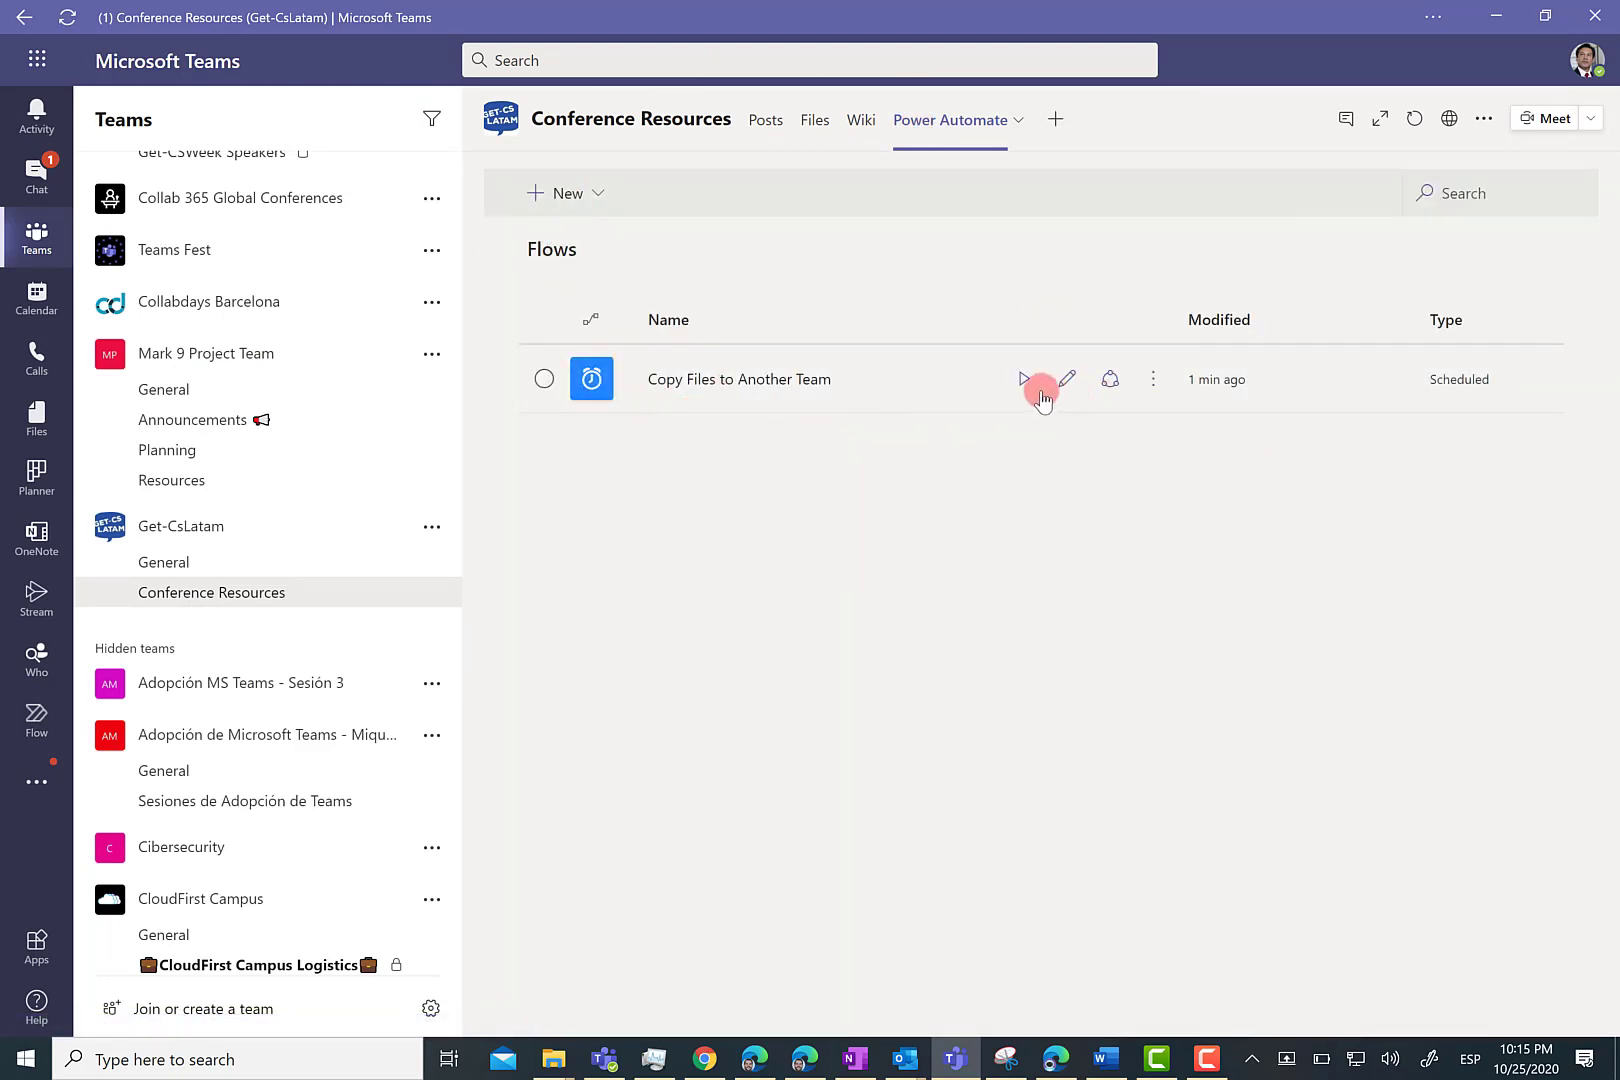
{"action": "left_click", "coordinate": [748, 383]}
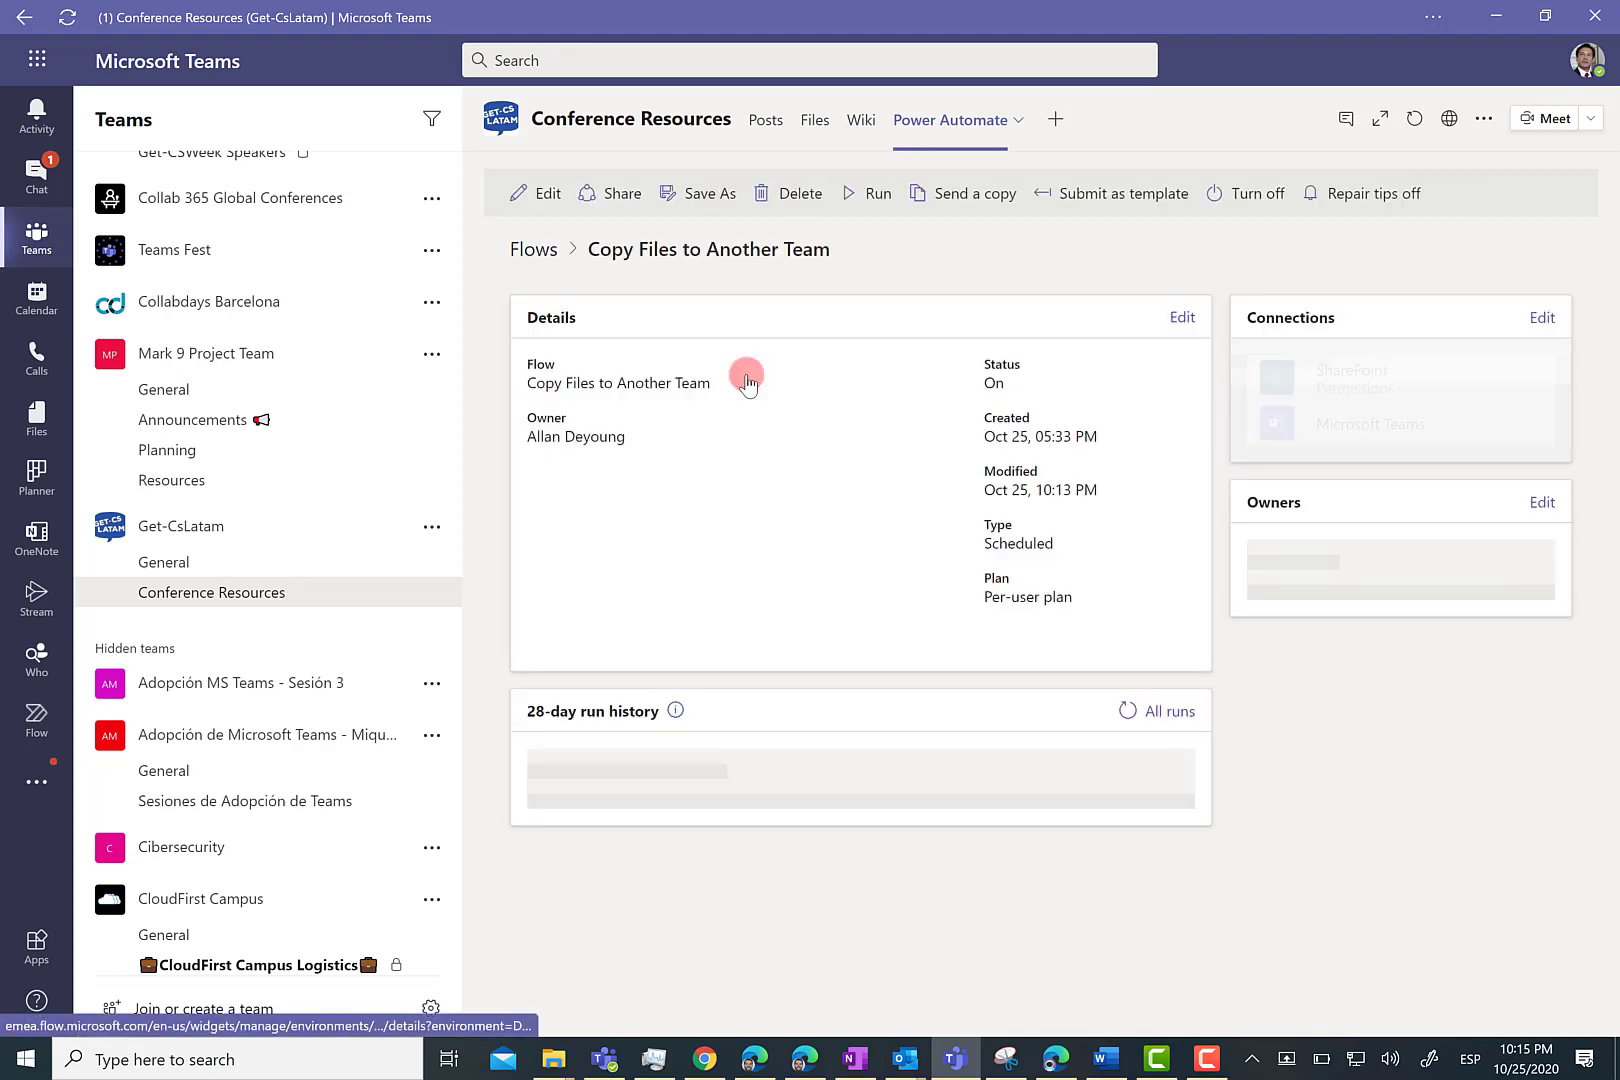
{"action": "scroll", "coordinate": [630, 335], "scroll_direction": "down", "scroll_amount": 2}
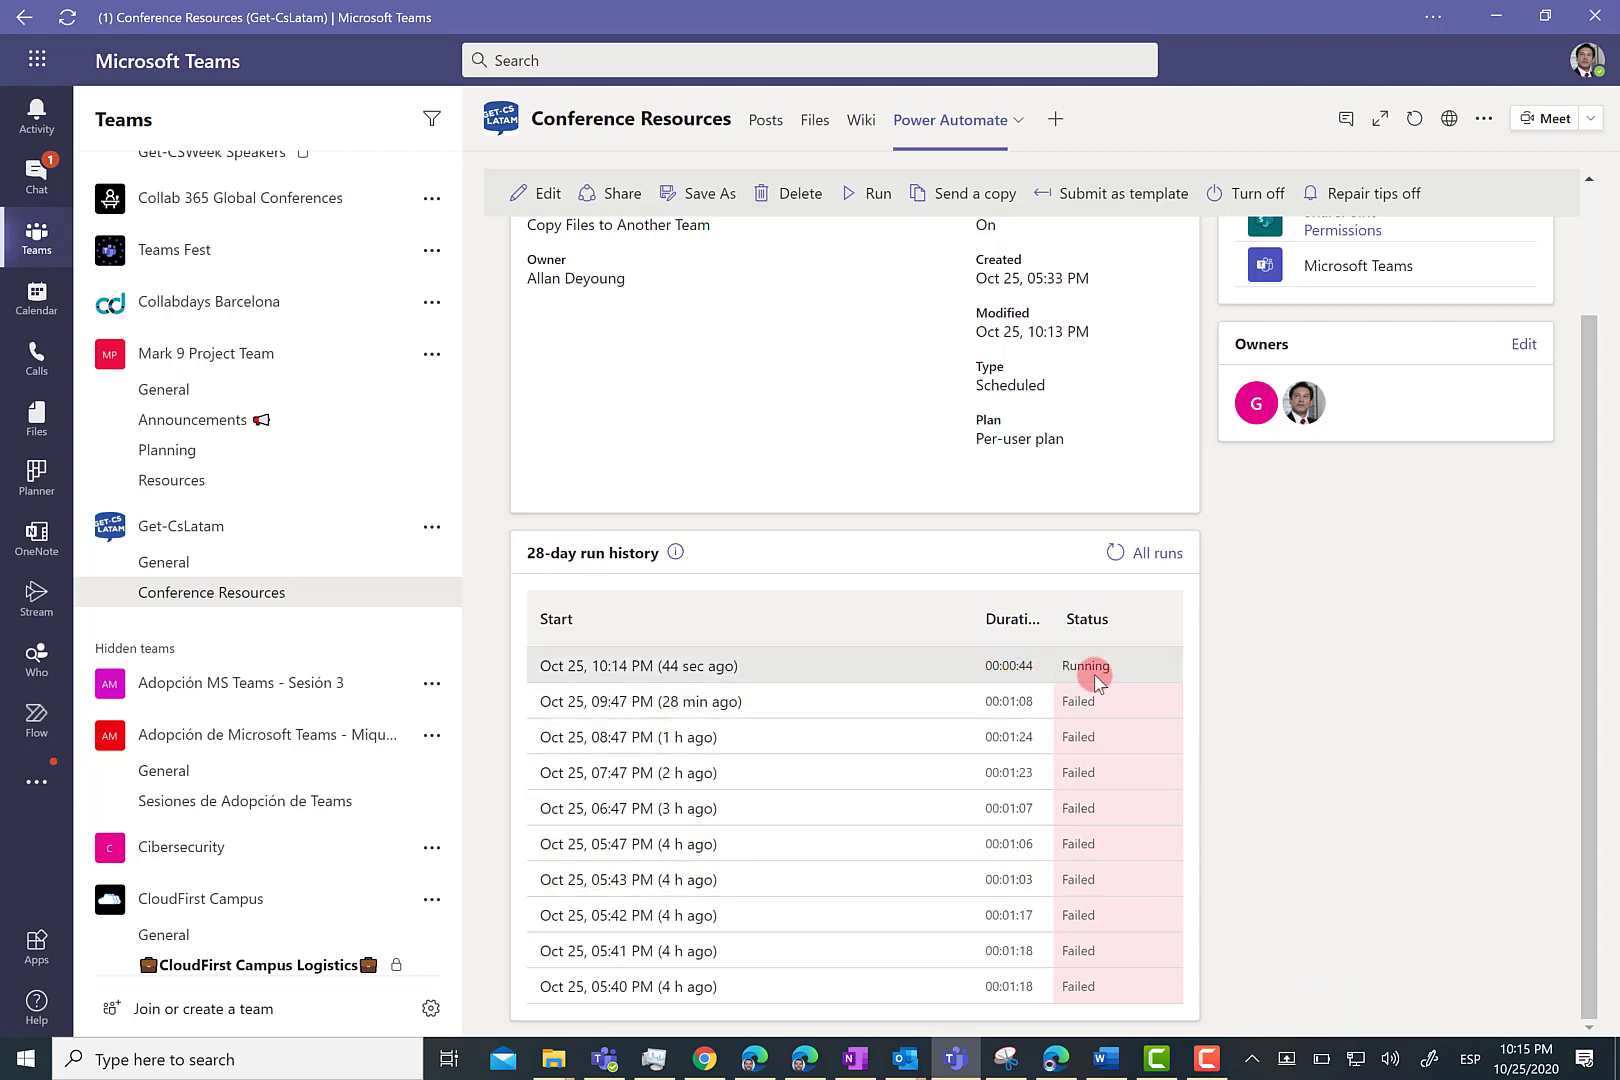
Open the flow's connection settings and review its owners and the connections in use.
{"action": "scroll", "coordinate": [875, 675], "scroll_direction": "up", "scroll_amount": 2}
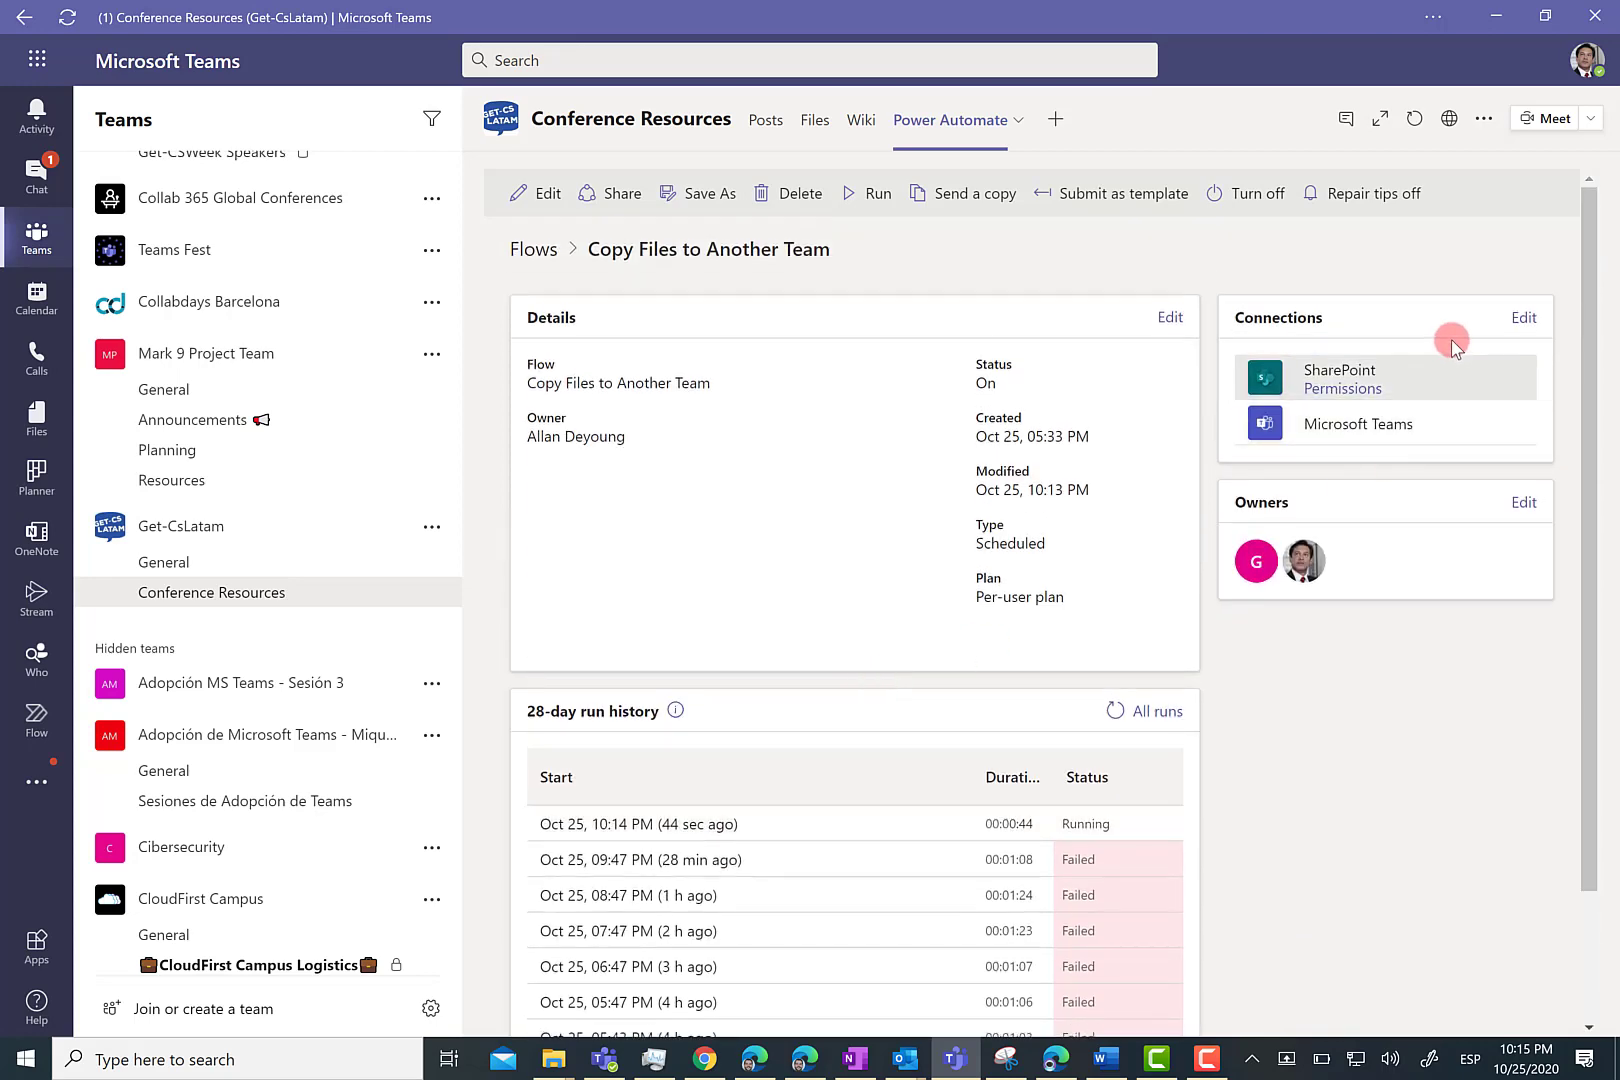
{"action": "left_click", "coordinate": [1524, 318]}
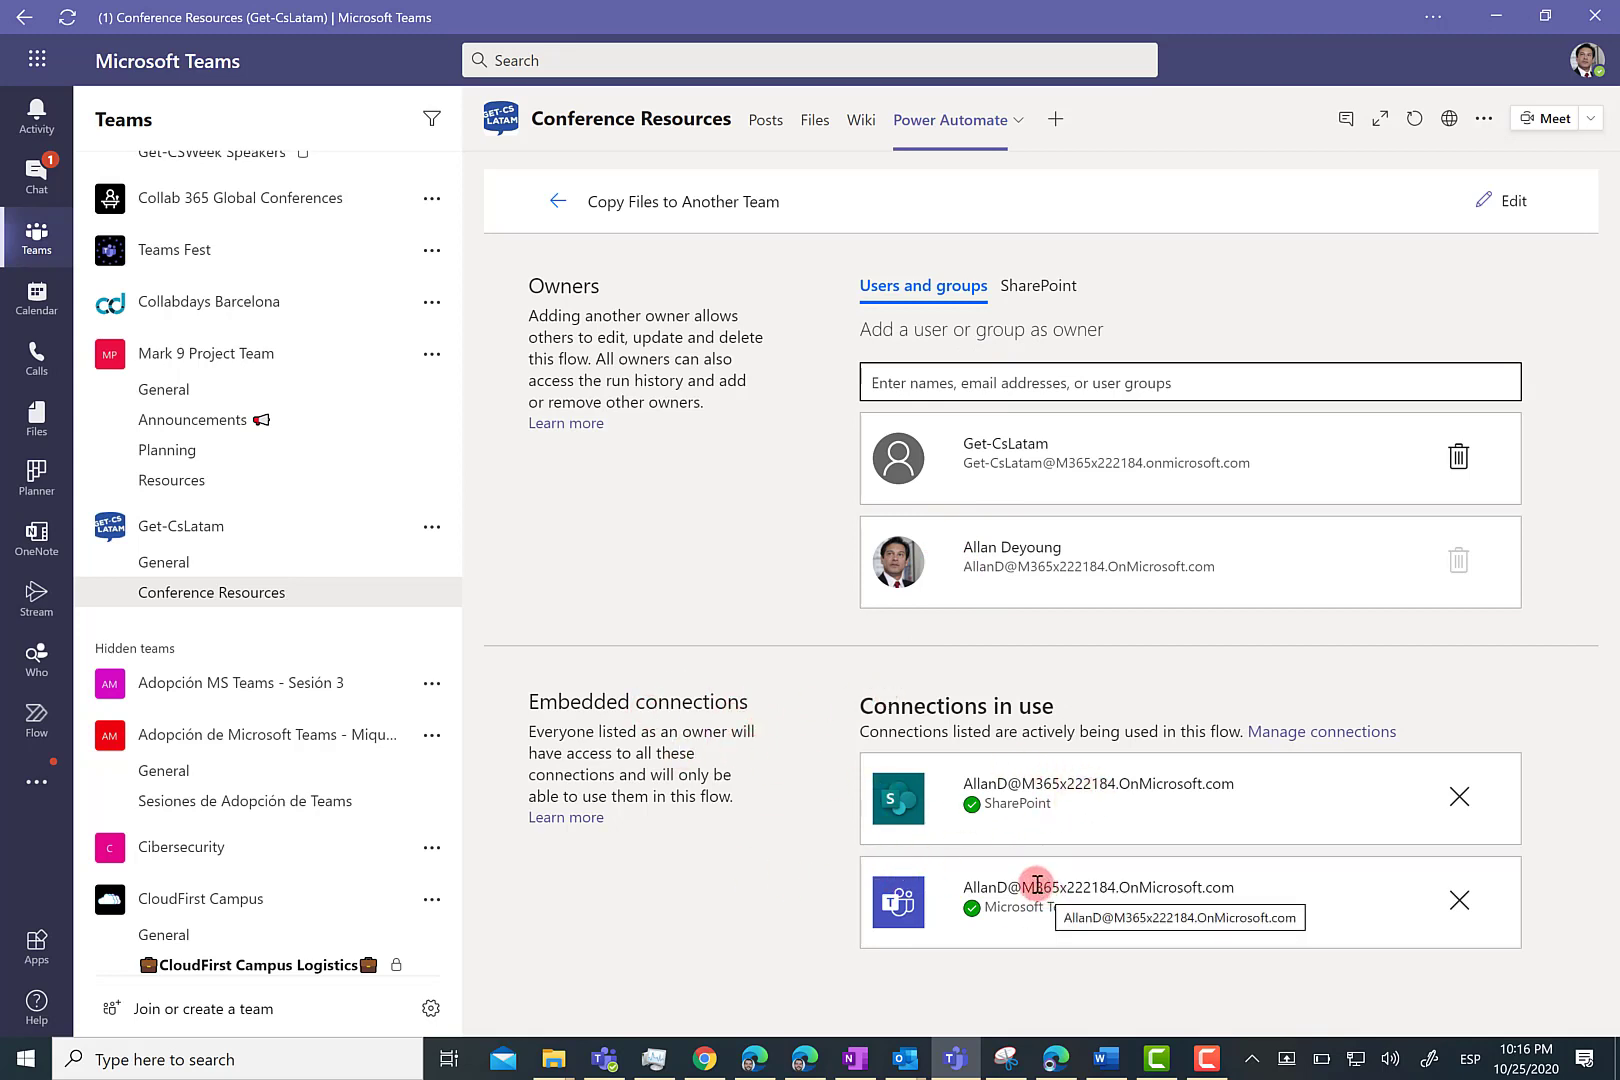
Leave the flow's connection settings, and check the Copied Files folder of the Get-CSWeek document library in Edge.
{"action": "left_click", "coordinate": [558, 201]}
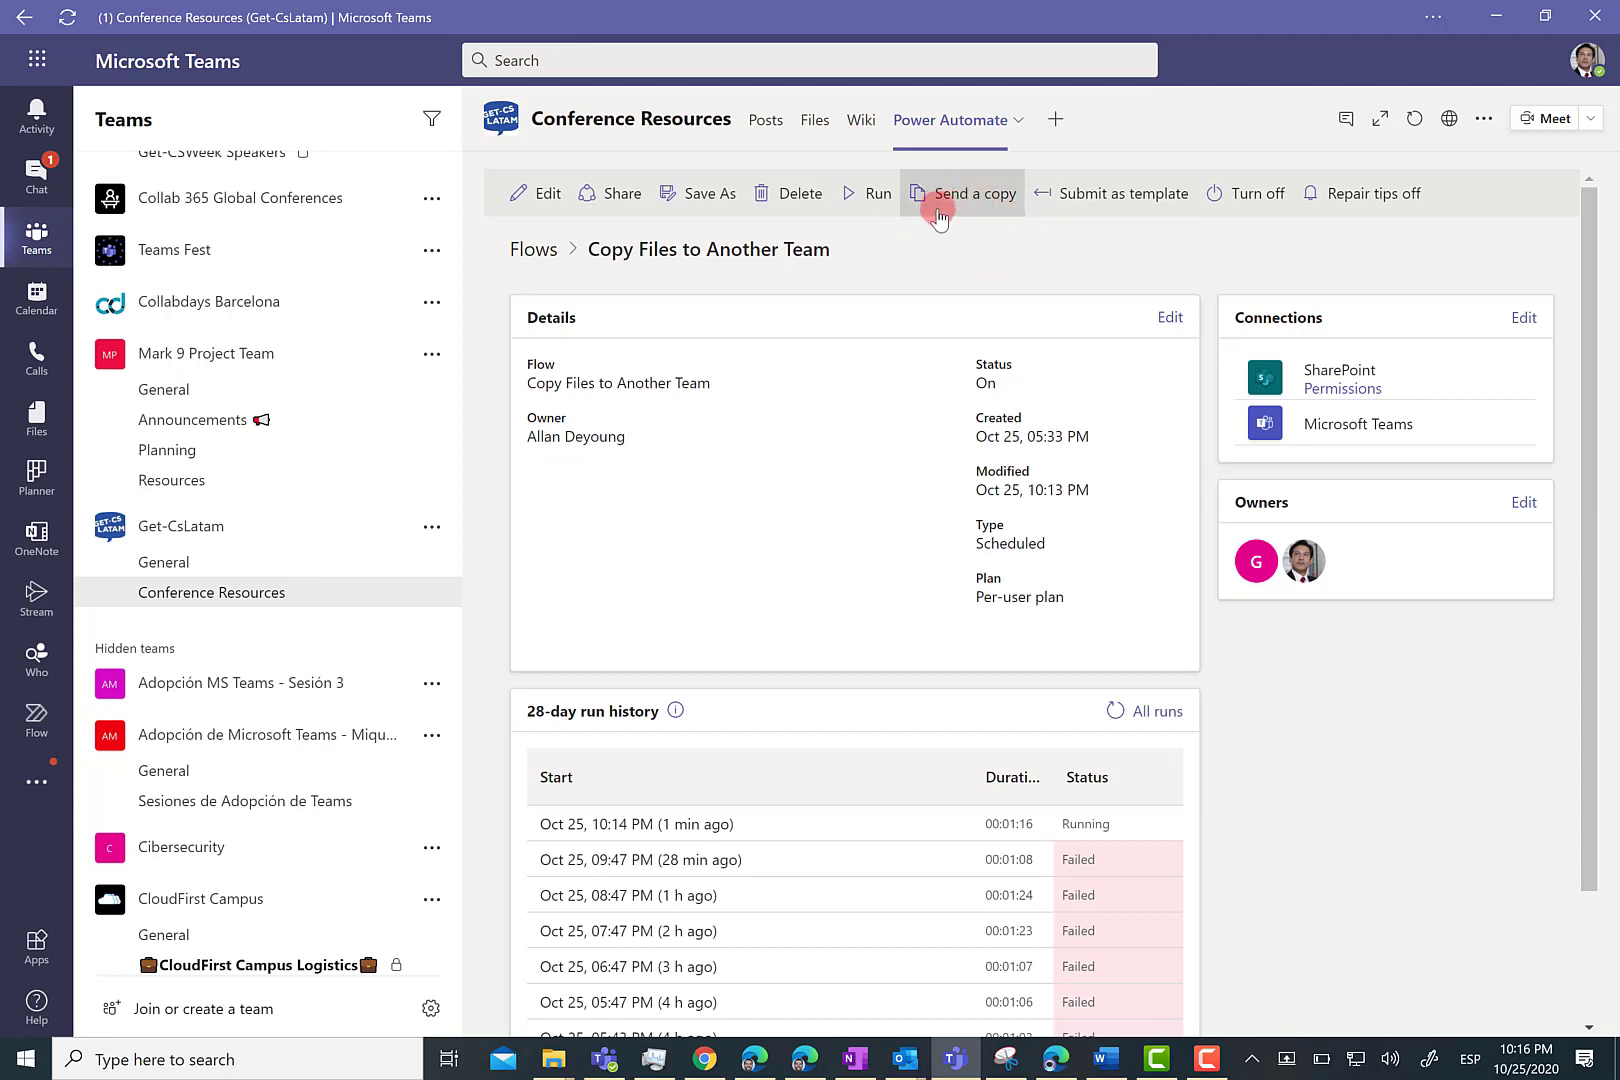
{"action": "left_click", "coordinate": [1092, 197]}
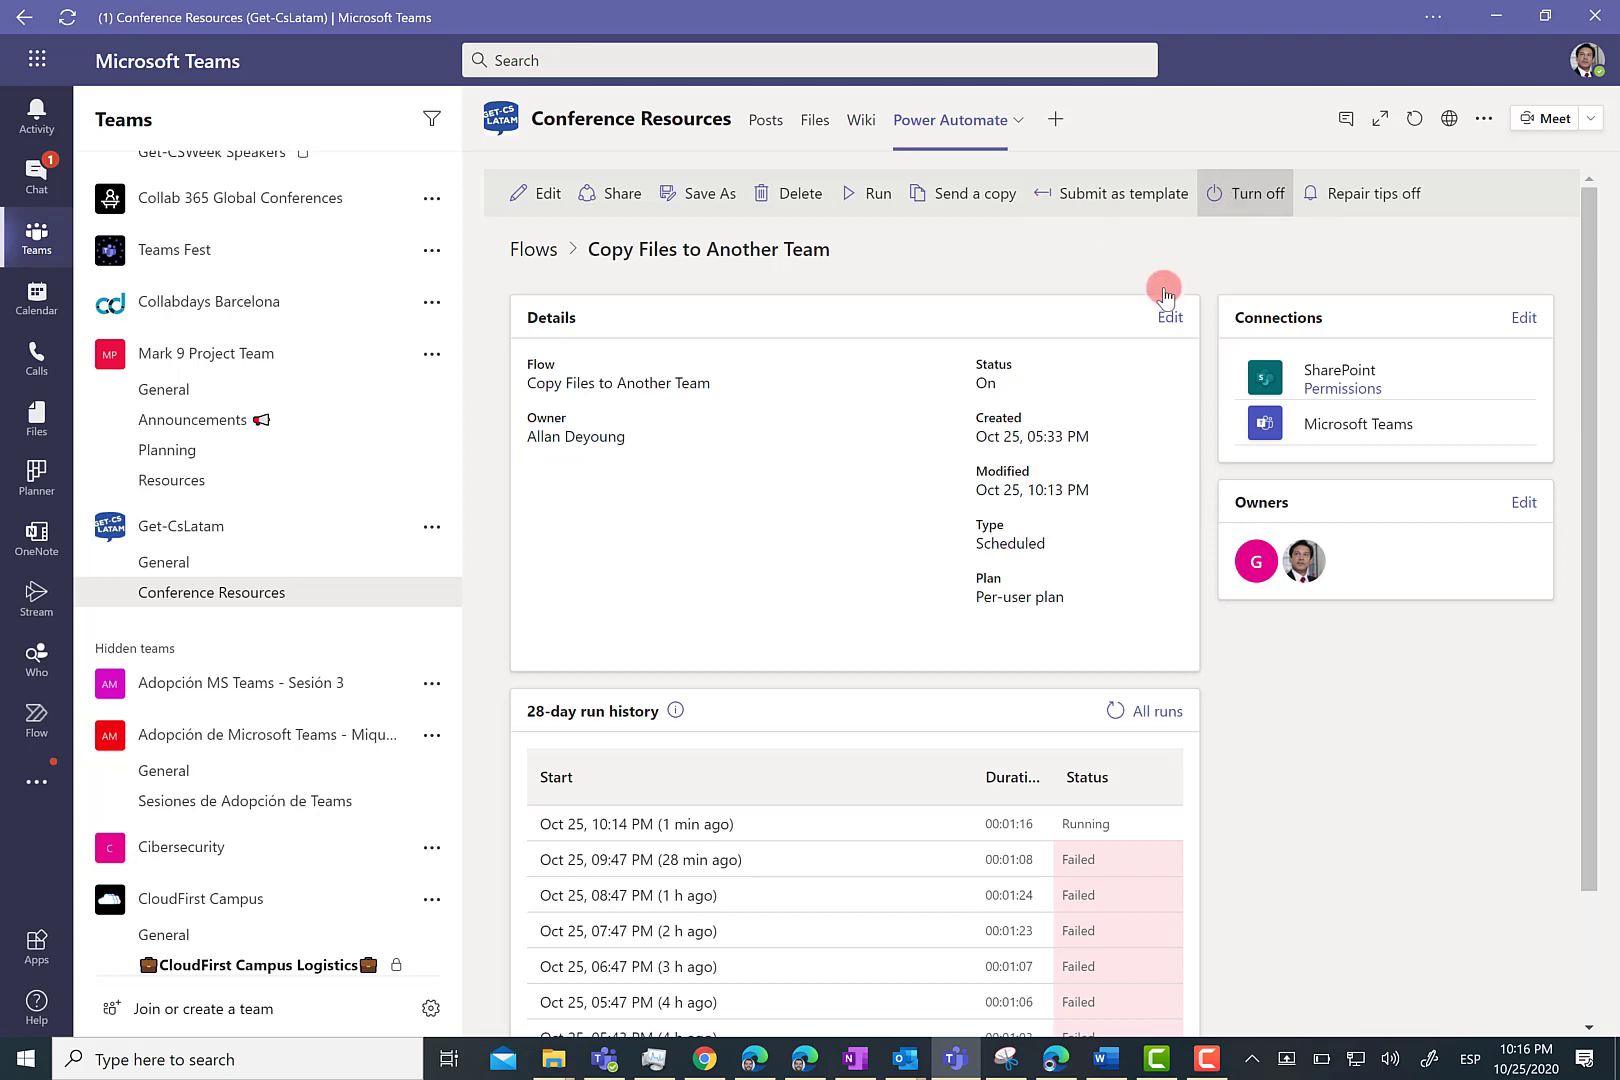
{"action": "left_click", "coordinate": [803, 1062]}
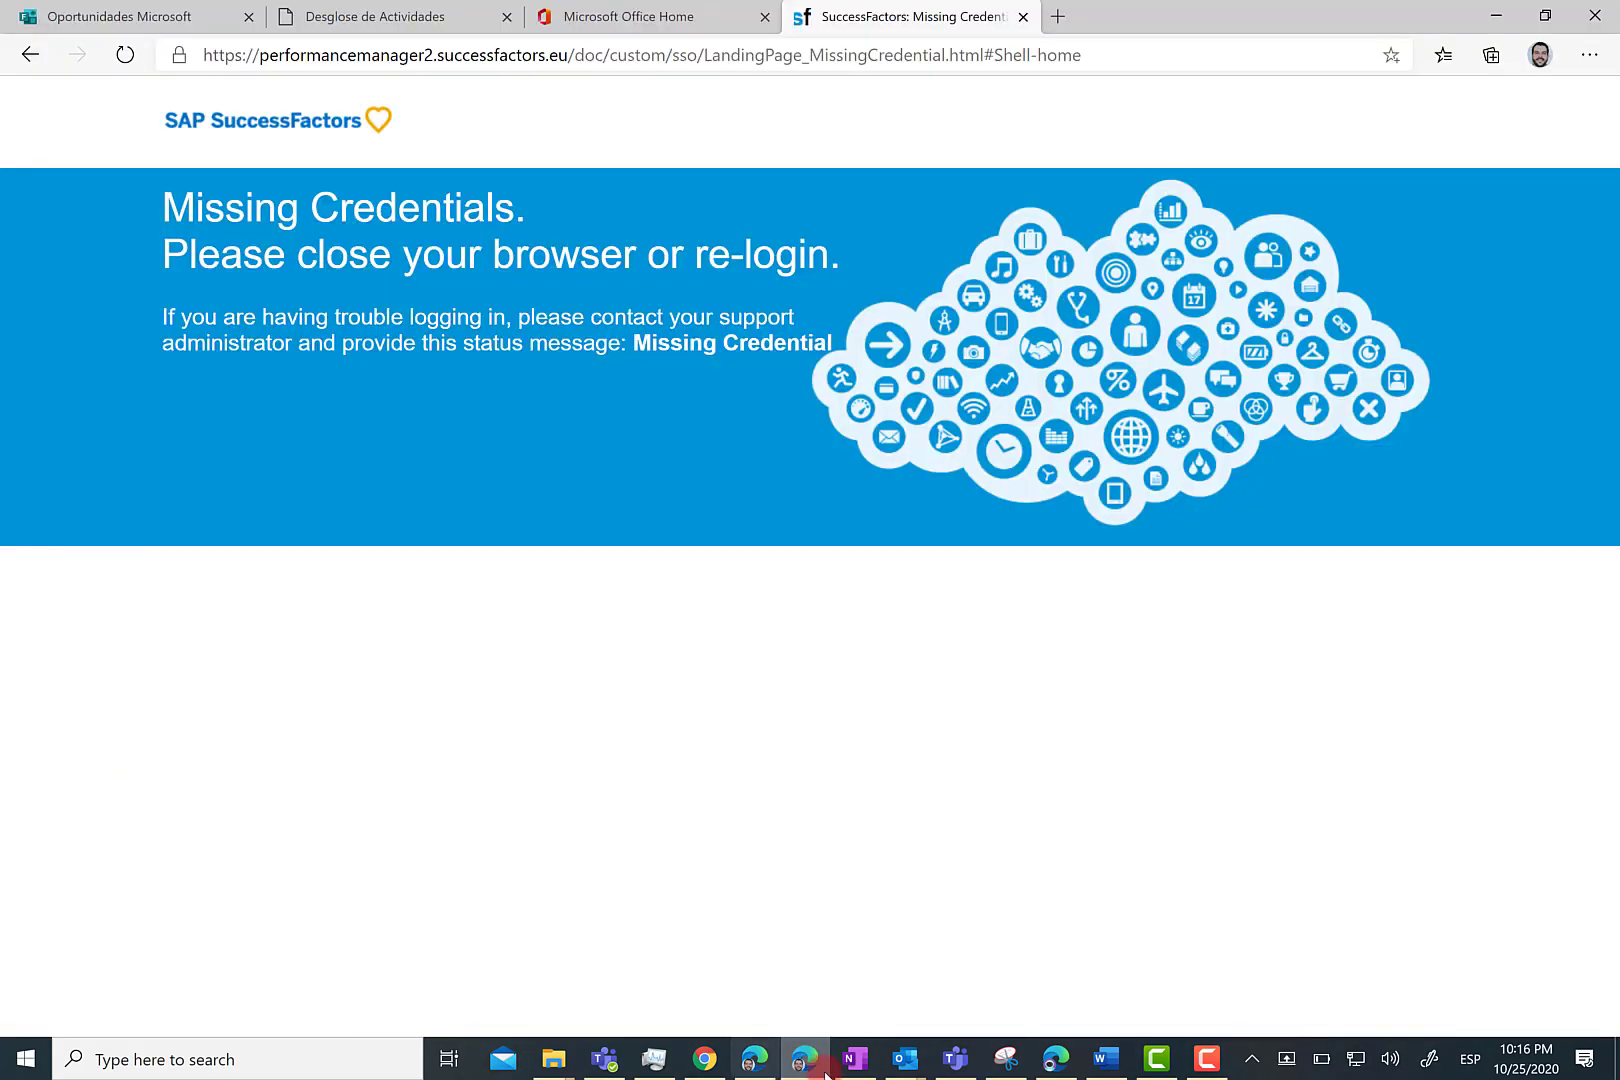
{"action": "left_click", "coordinate": [1033, 1048]}
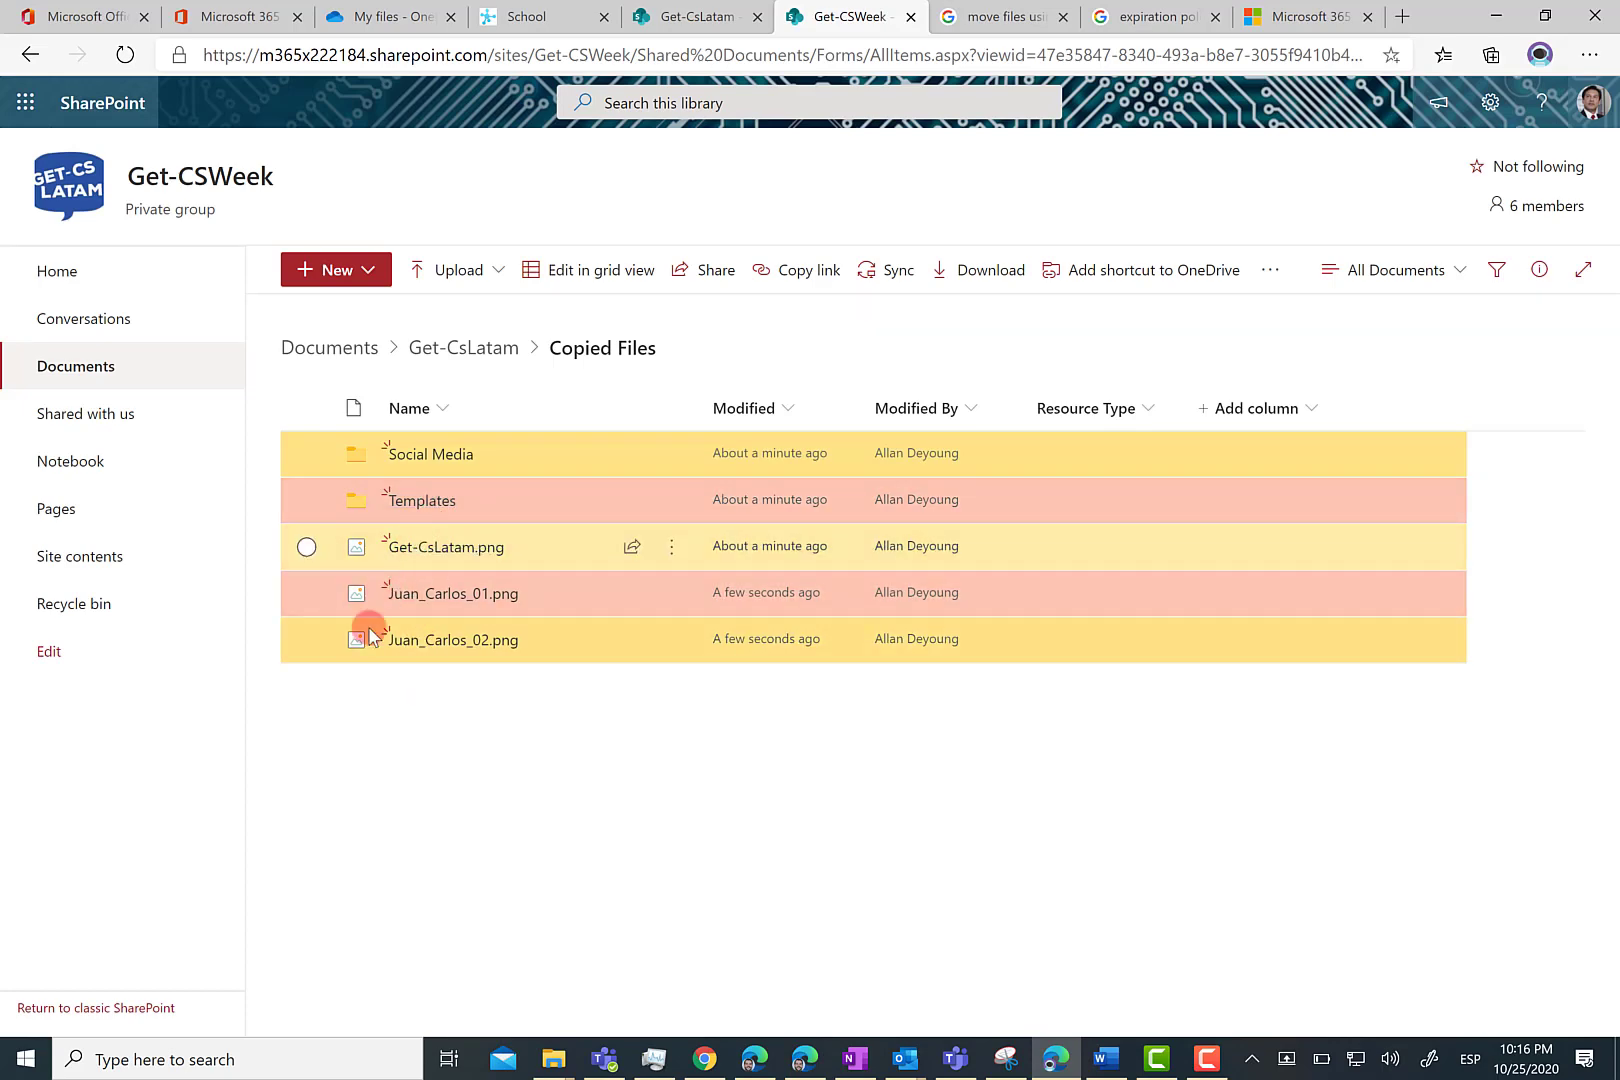
Switch back to Teams and compare the Conference Resources files with the Copied Files folder in the Get-CsLatam channel of Get-CSWeek.
{"action": "left_click", "coordinate": [972, 1064]}
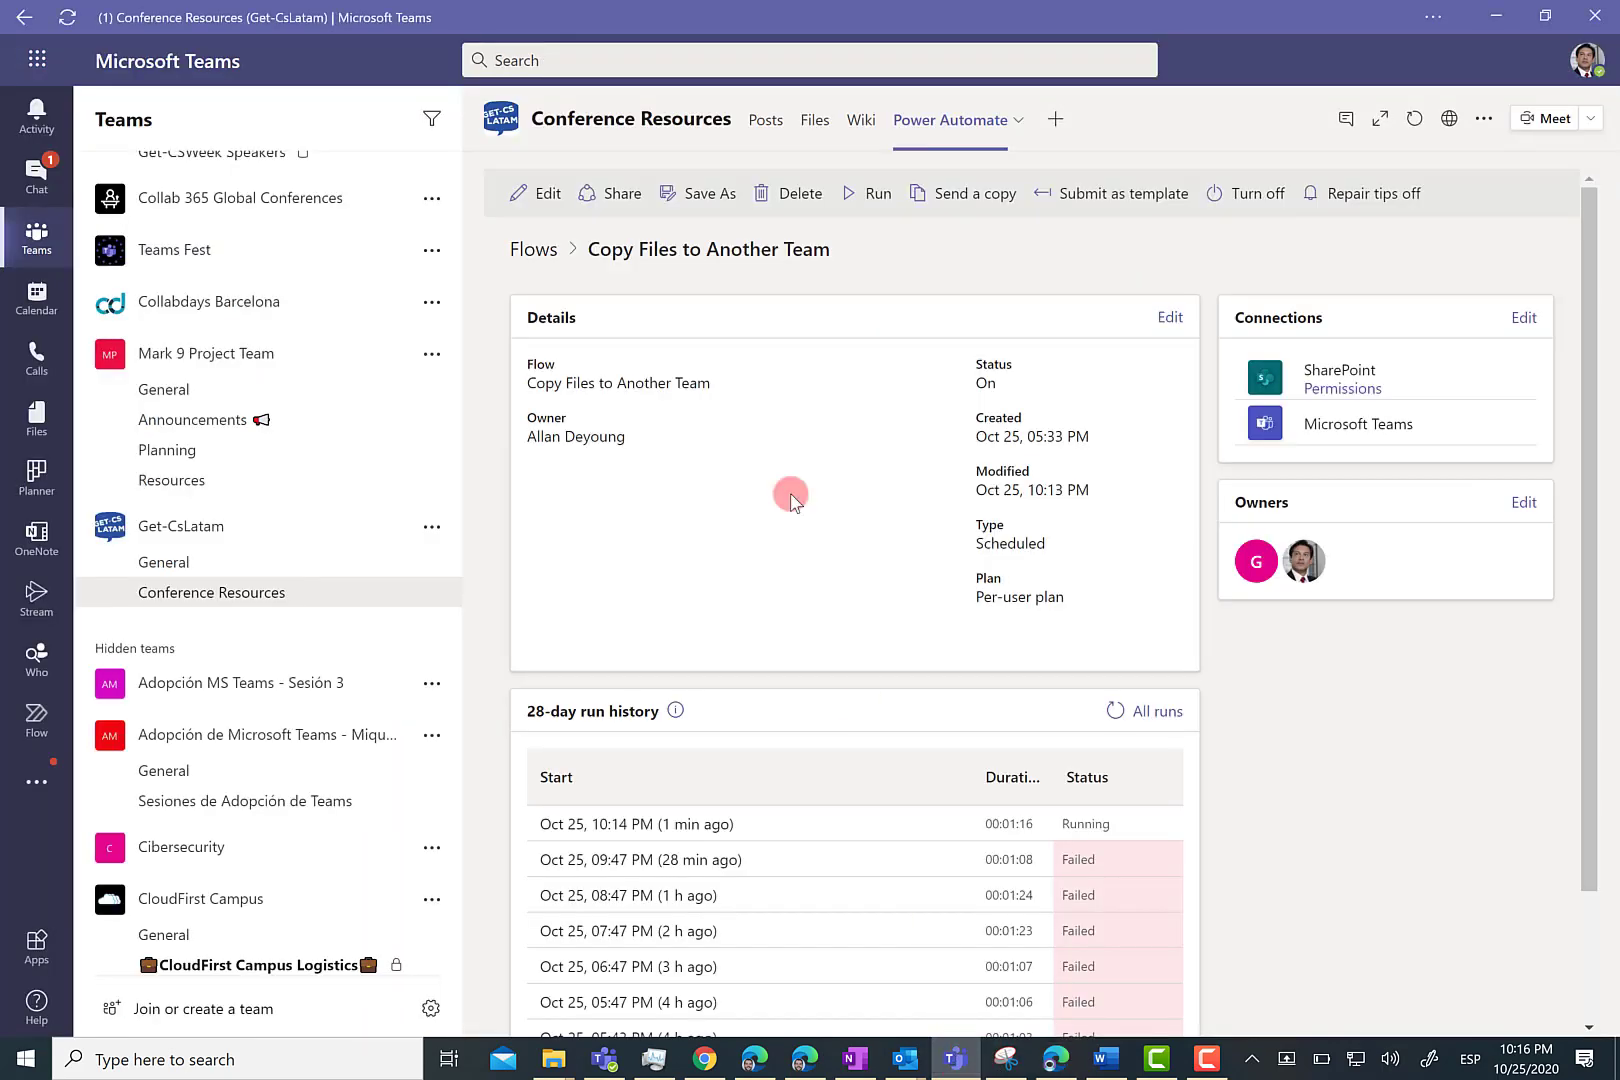
{"action": "left_click", "coordinate": [815, 120]}
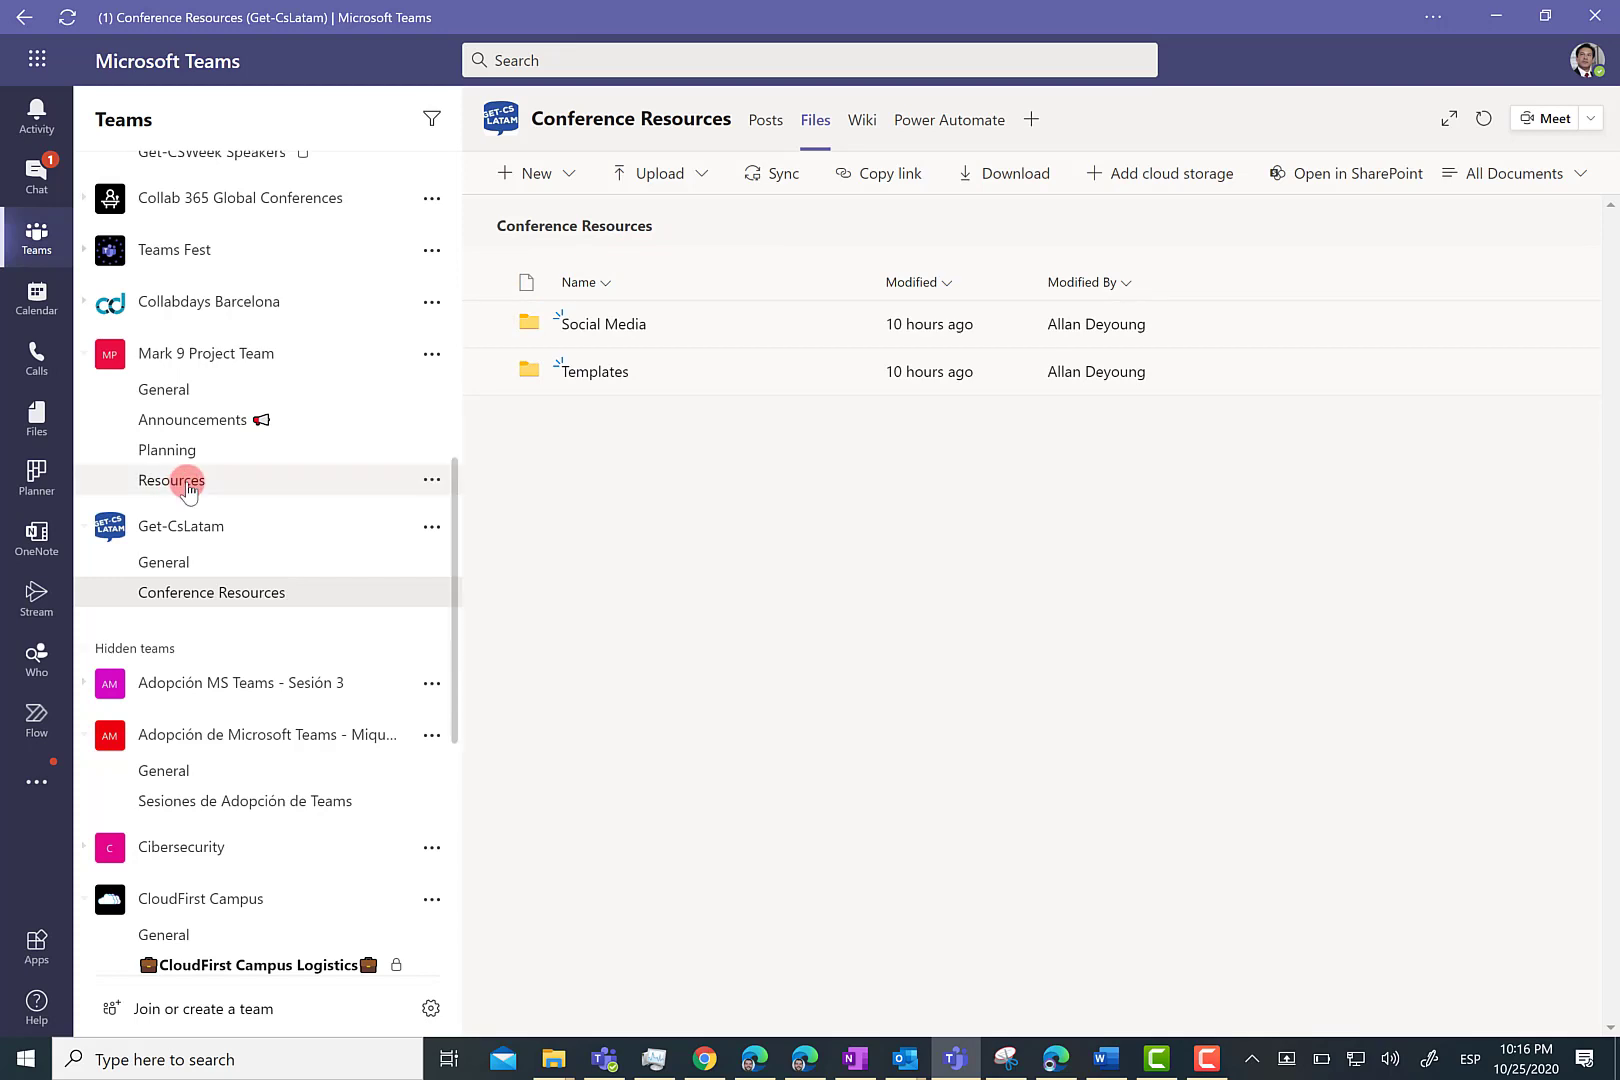
{"action": "scroll", "coordinate": [170, 475], "scroll_direction": "up", "scroll_amount": 2}
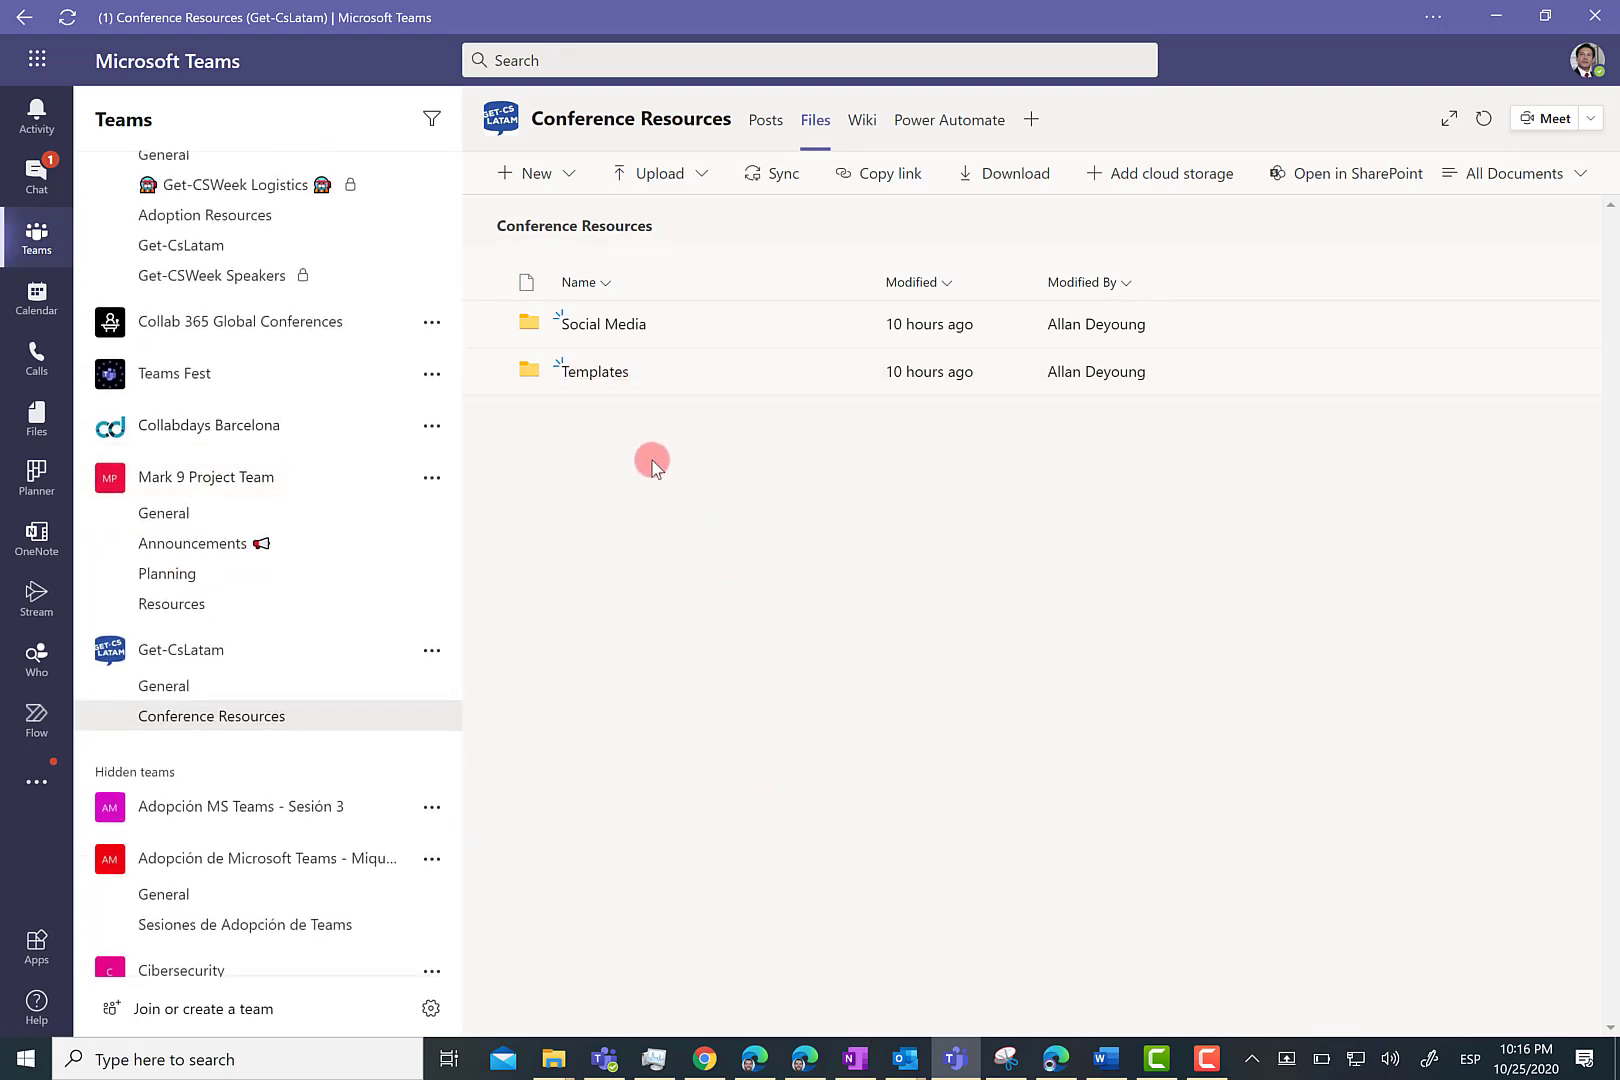
{"action": "scroll", "coordinate": [300, 530], "scroll_direction": "up", "scroll_amount": 3}
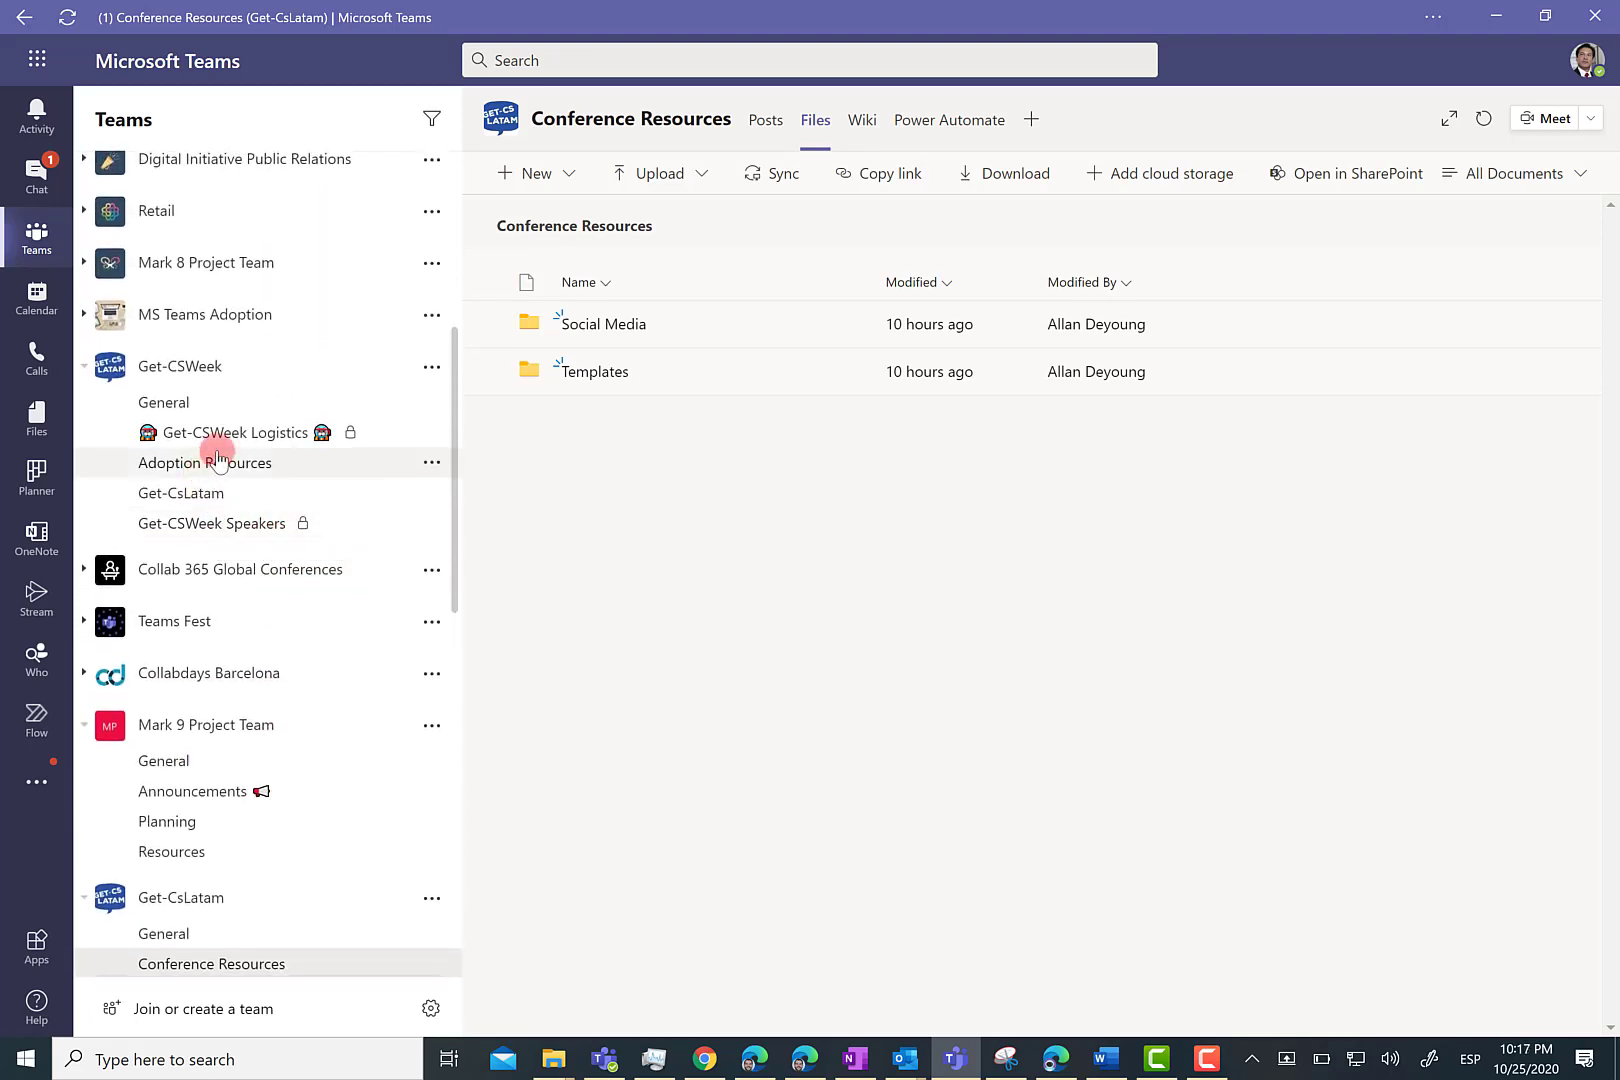
{"action": "left_click", "coordinate": [195, 493]}
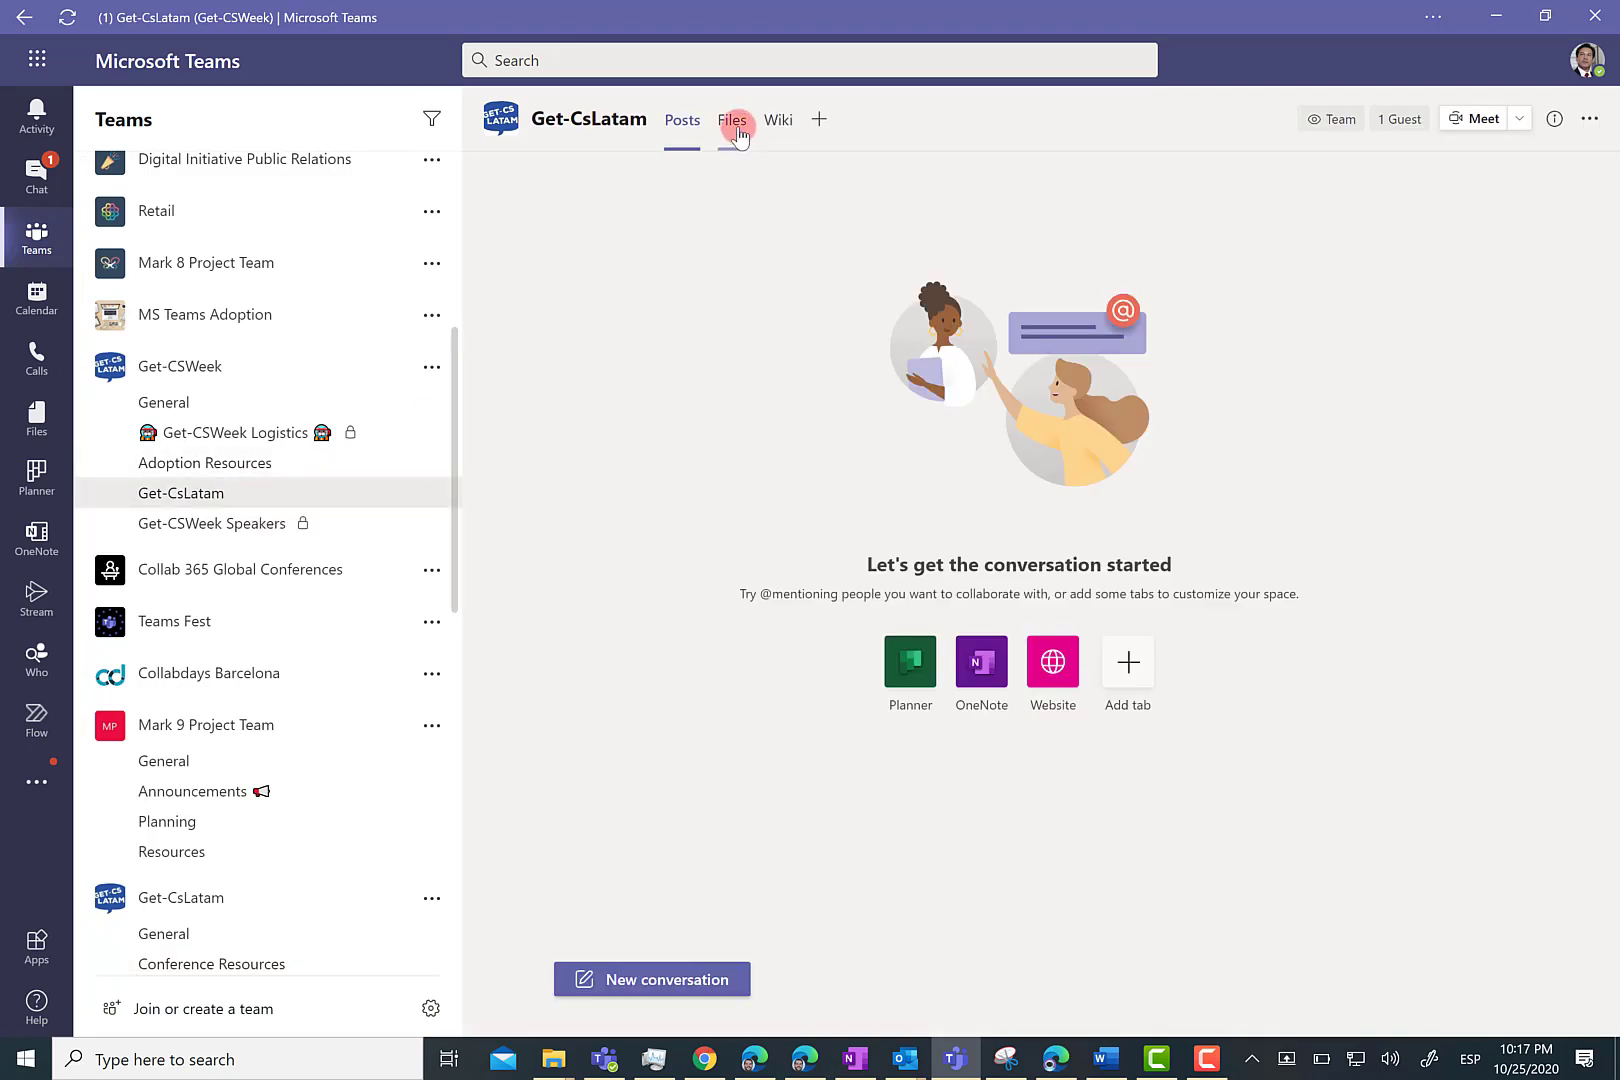
{"action": "left_click", "coordinate": [735, 123]}
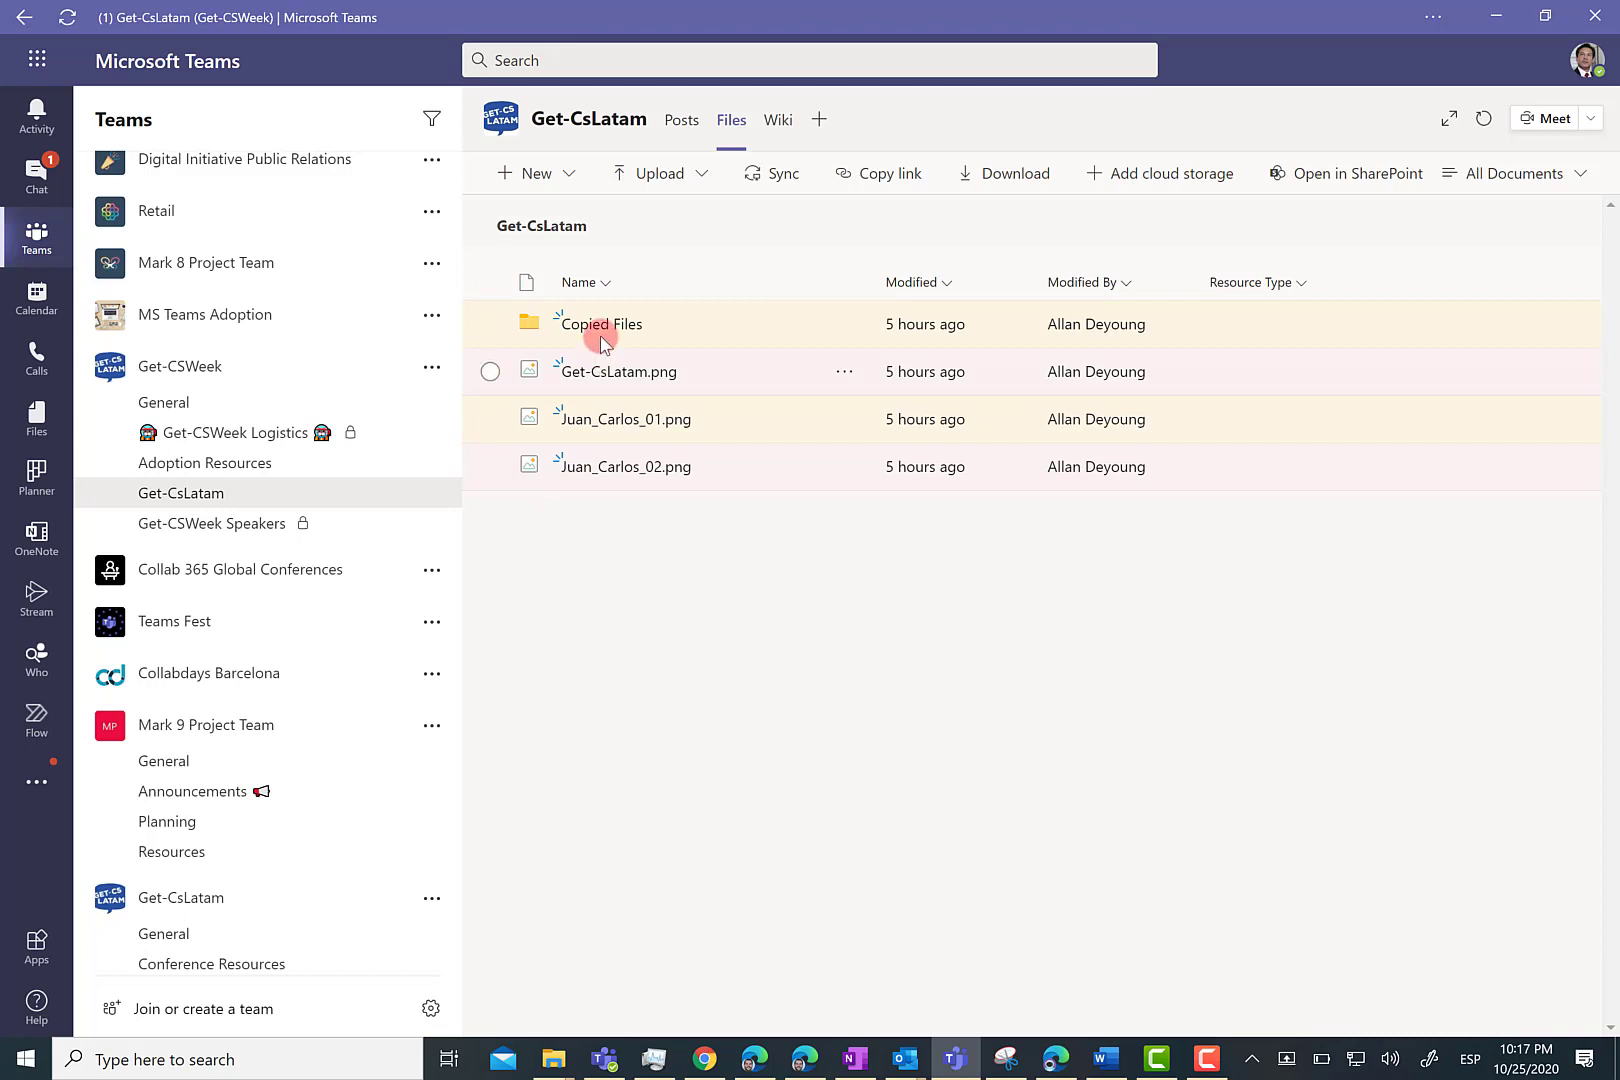
{"action": "left_click", "coordinate": [603, 333]}
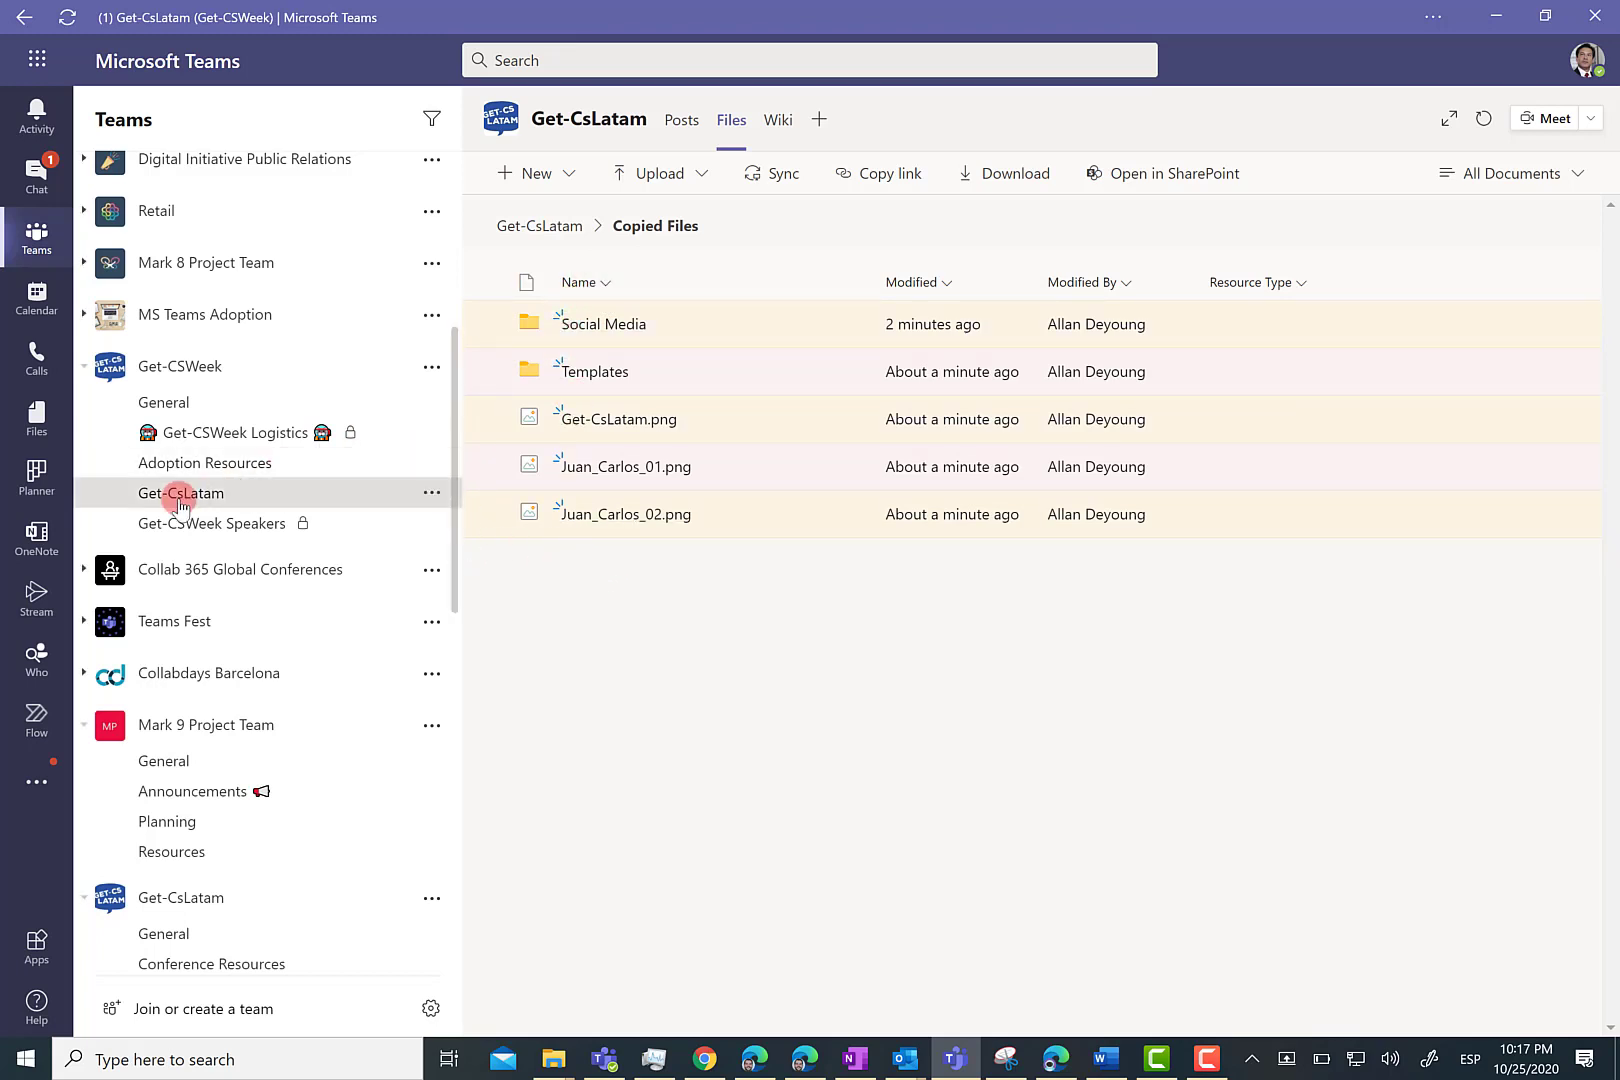
View the Conference Resources channel's posts and highlight the message text about Get-CsLatam.png under "New File copied".
{"action": "scroll", "coordinate": [178, 540], "scroll_direction": "down", "scroll_amount": 1}
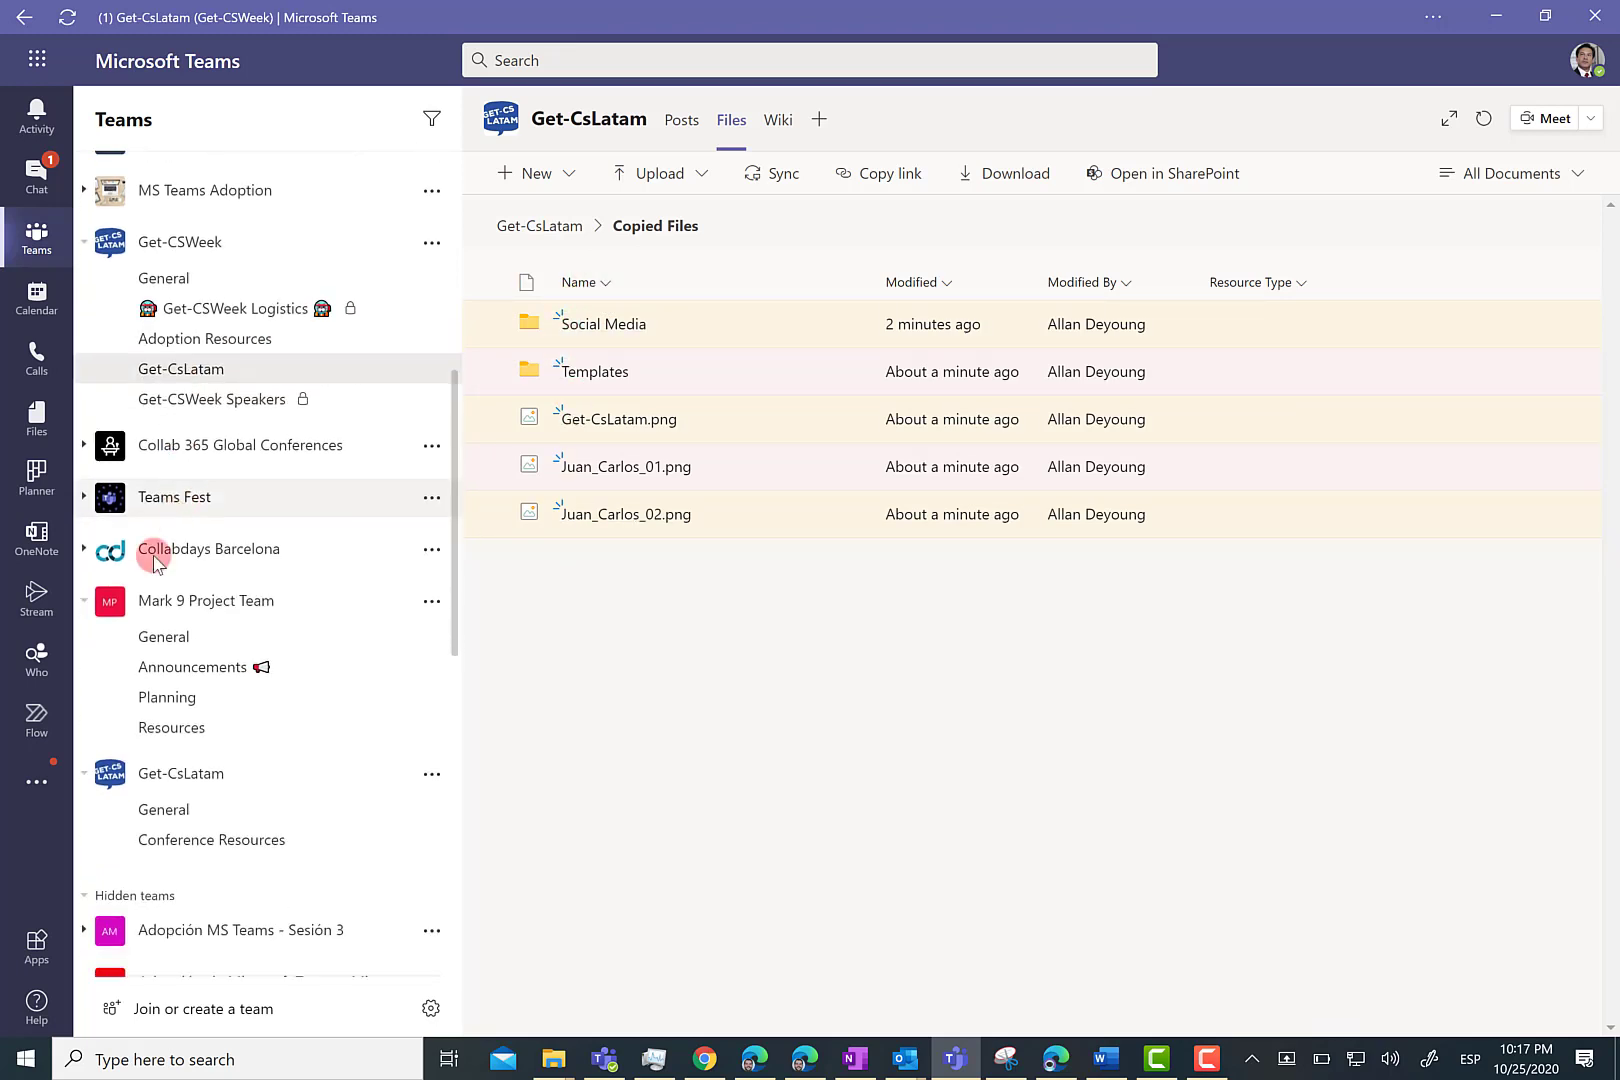
{"action": "left_click", "coordinate": [170, 842]}
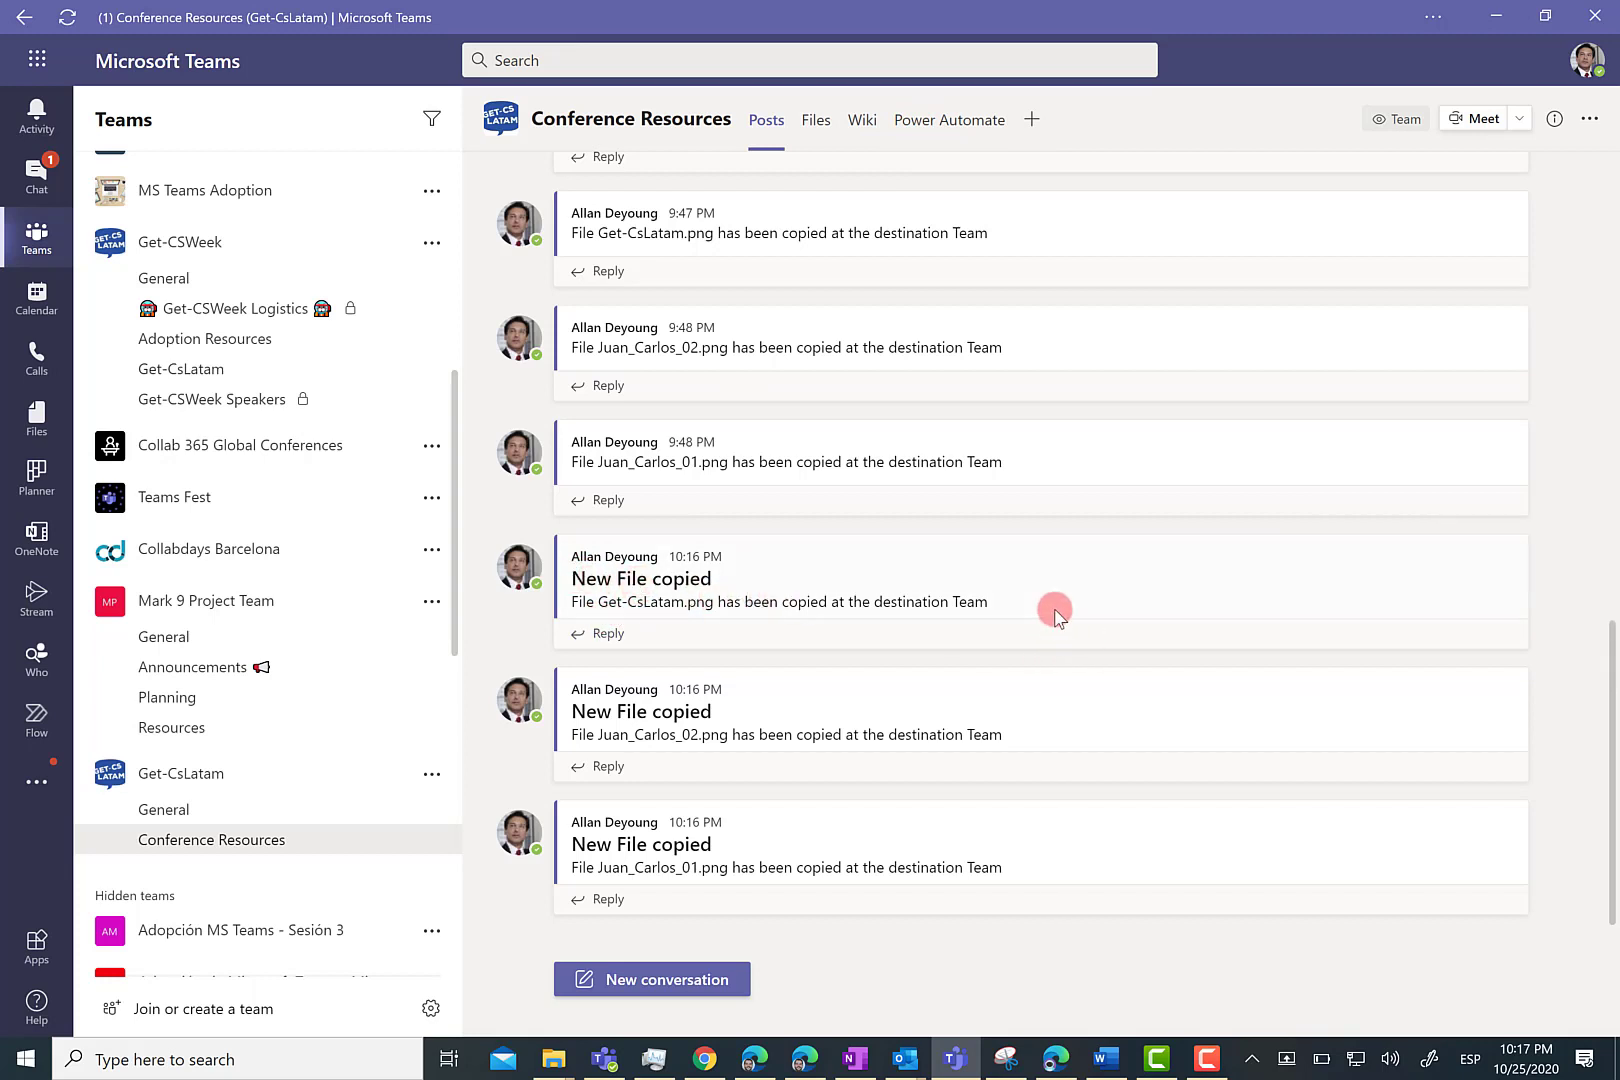
{"action": "left_click_drag", "start_coordinate": [1056, 605], "coordinate": [673, 584]}
{"action": "left_click_drag", "start_coordinate": [572, 602], "coordinate": [979, 628]}
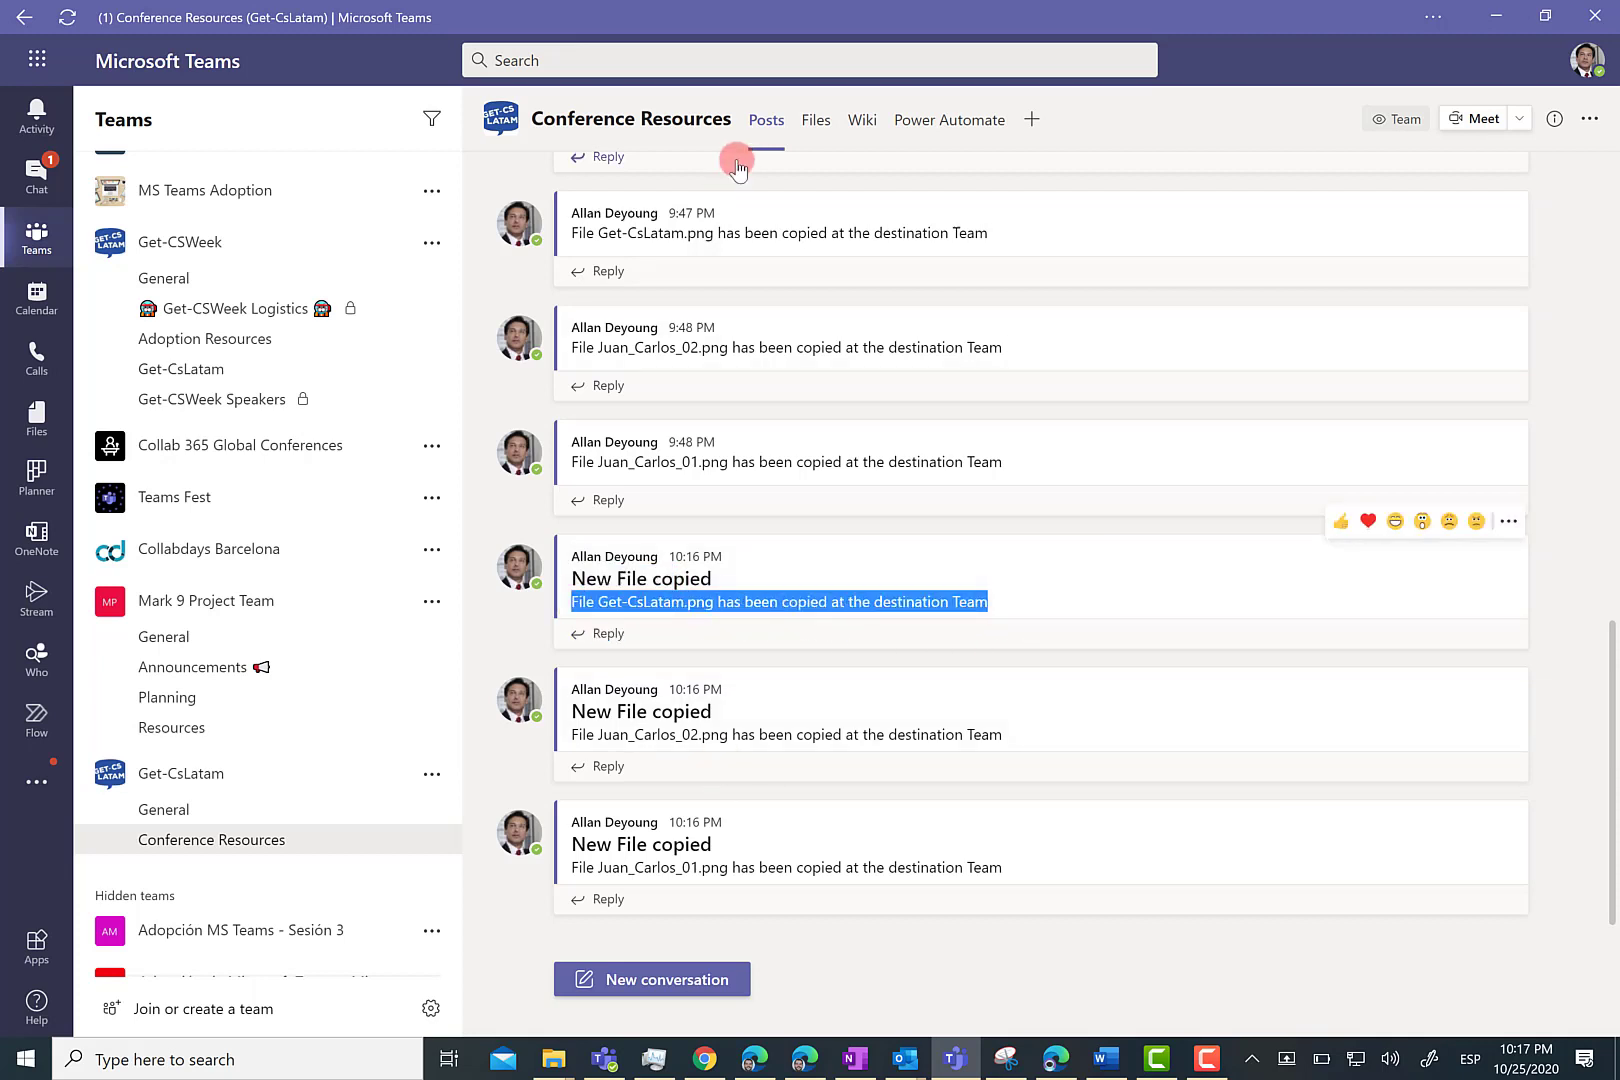
Open the 10/25/2020 10:14:55 PM run of Copy Files to Another Team and examine its error details and the Copy file action inside Apply to each.
{"action": "left_click", "coordinate": [919, 121]}
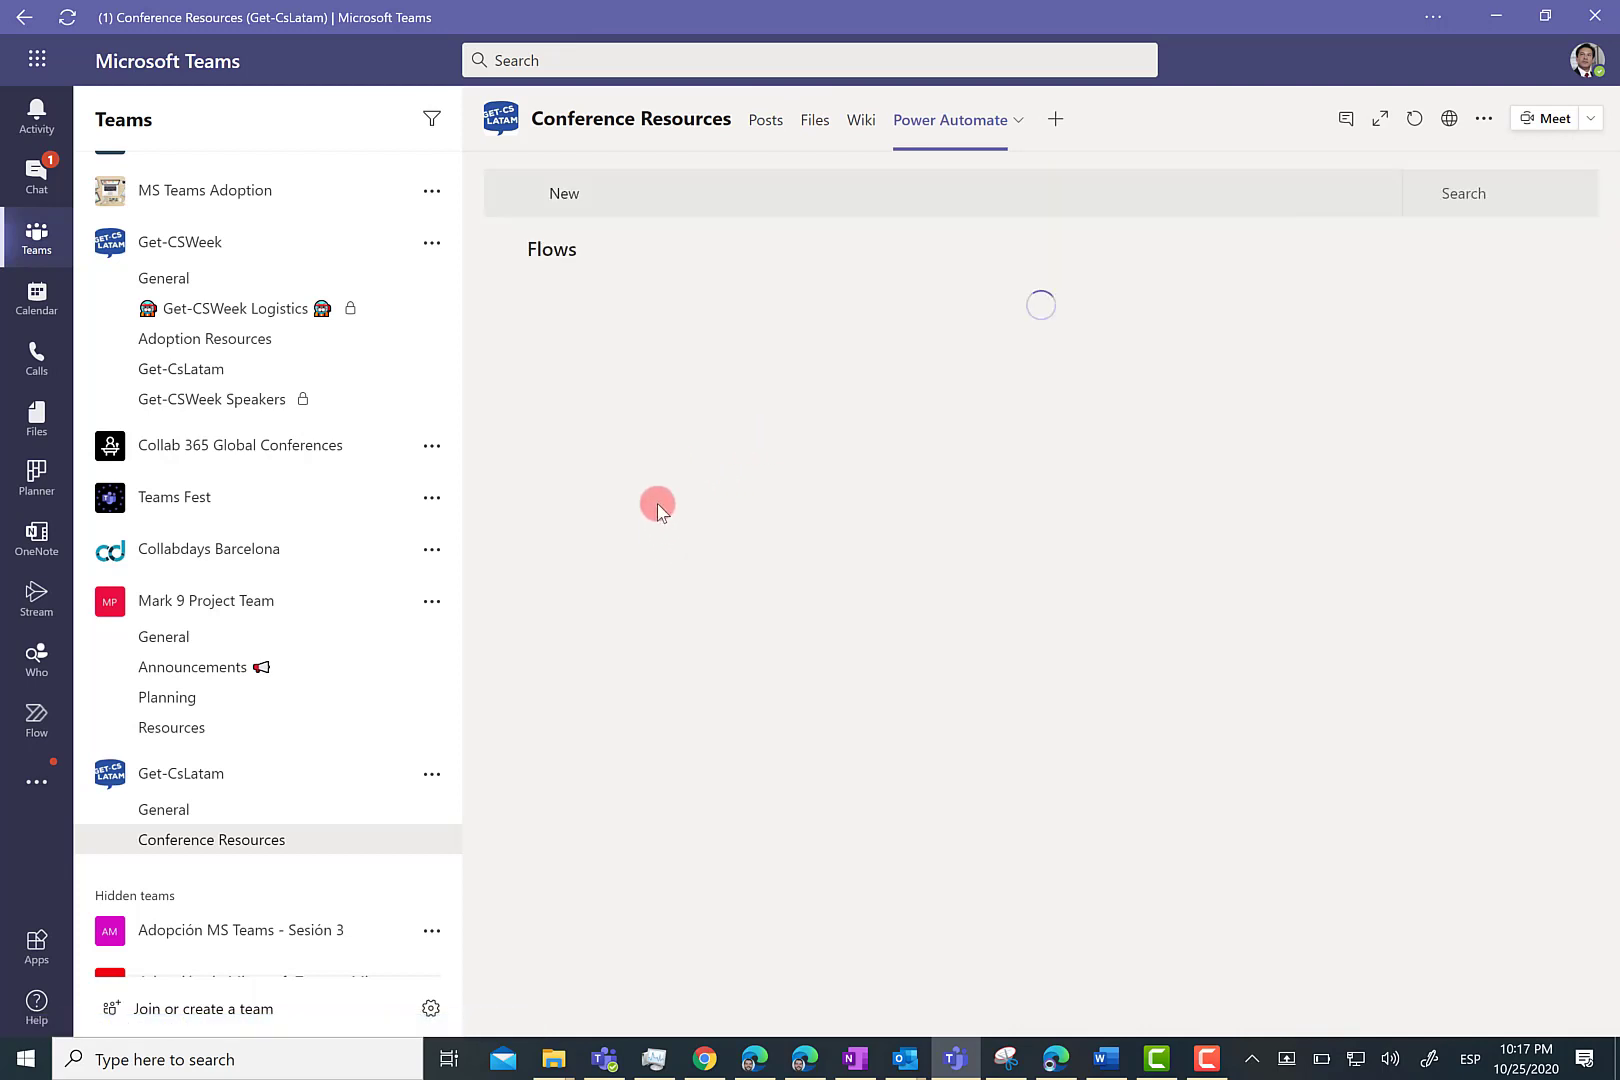
{"action": "left_click", "coordinate": [750, 380]}
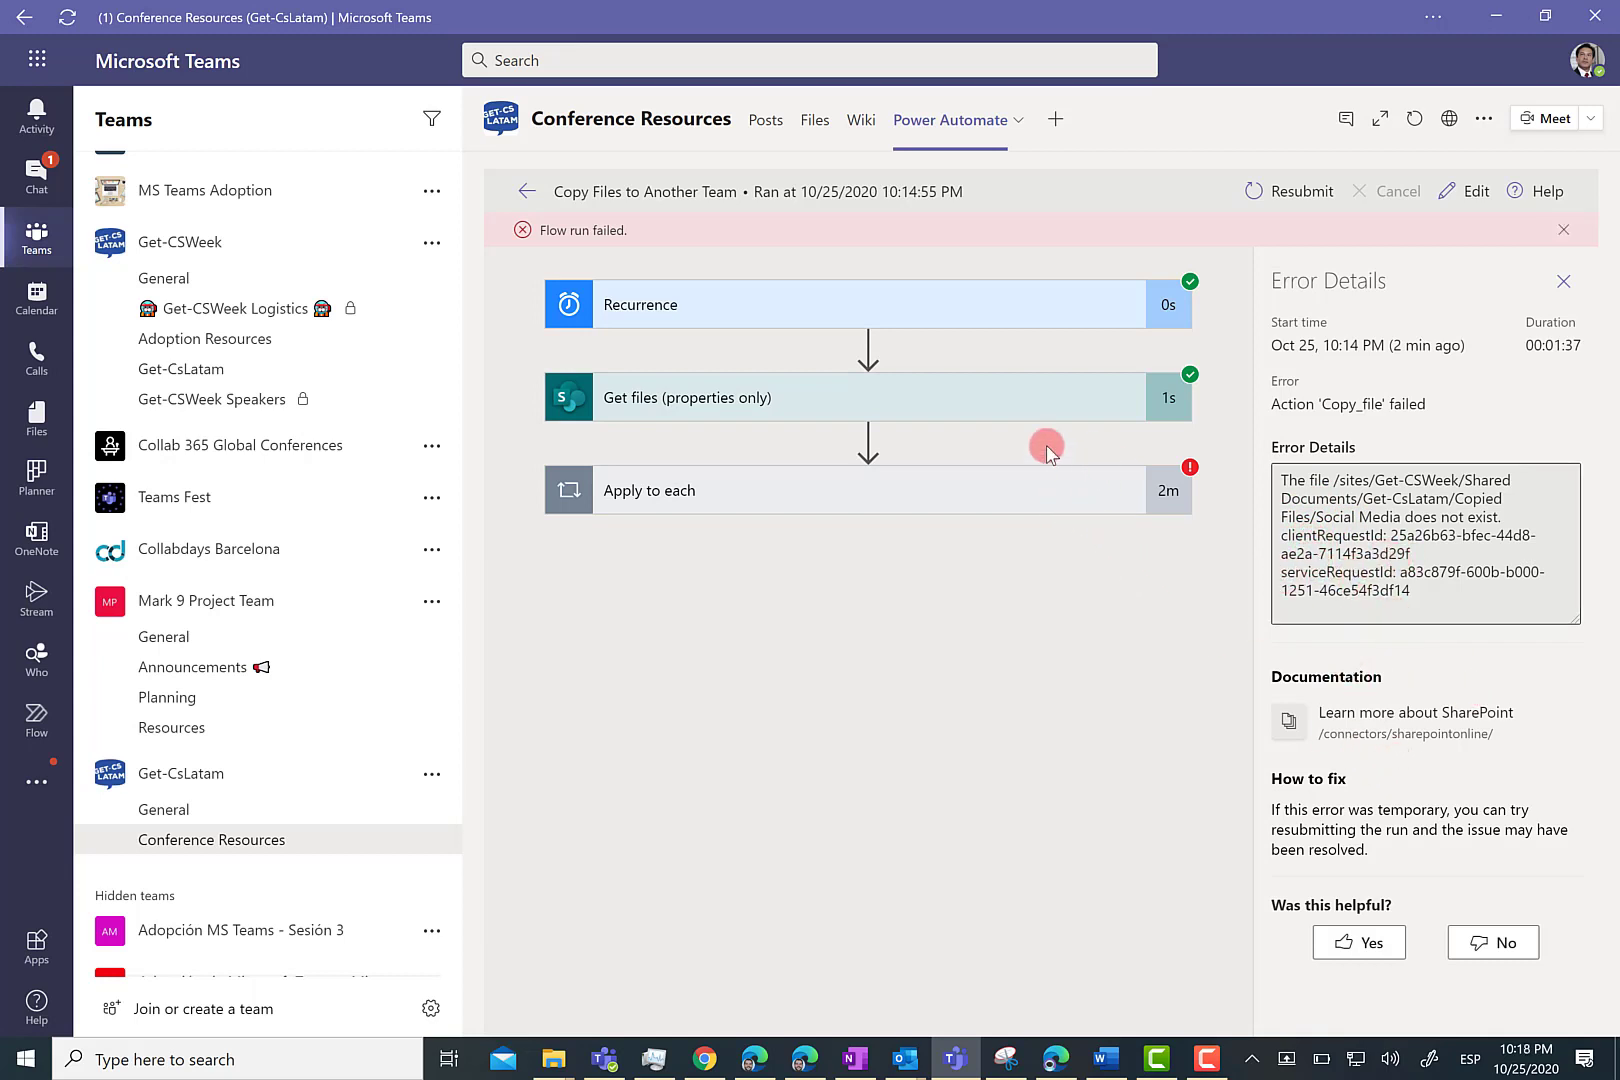
{"action": "left_click", "coordinate": [948, 506]}
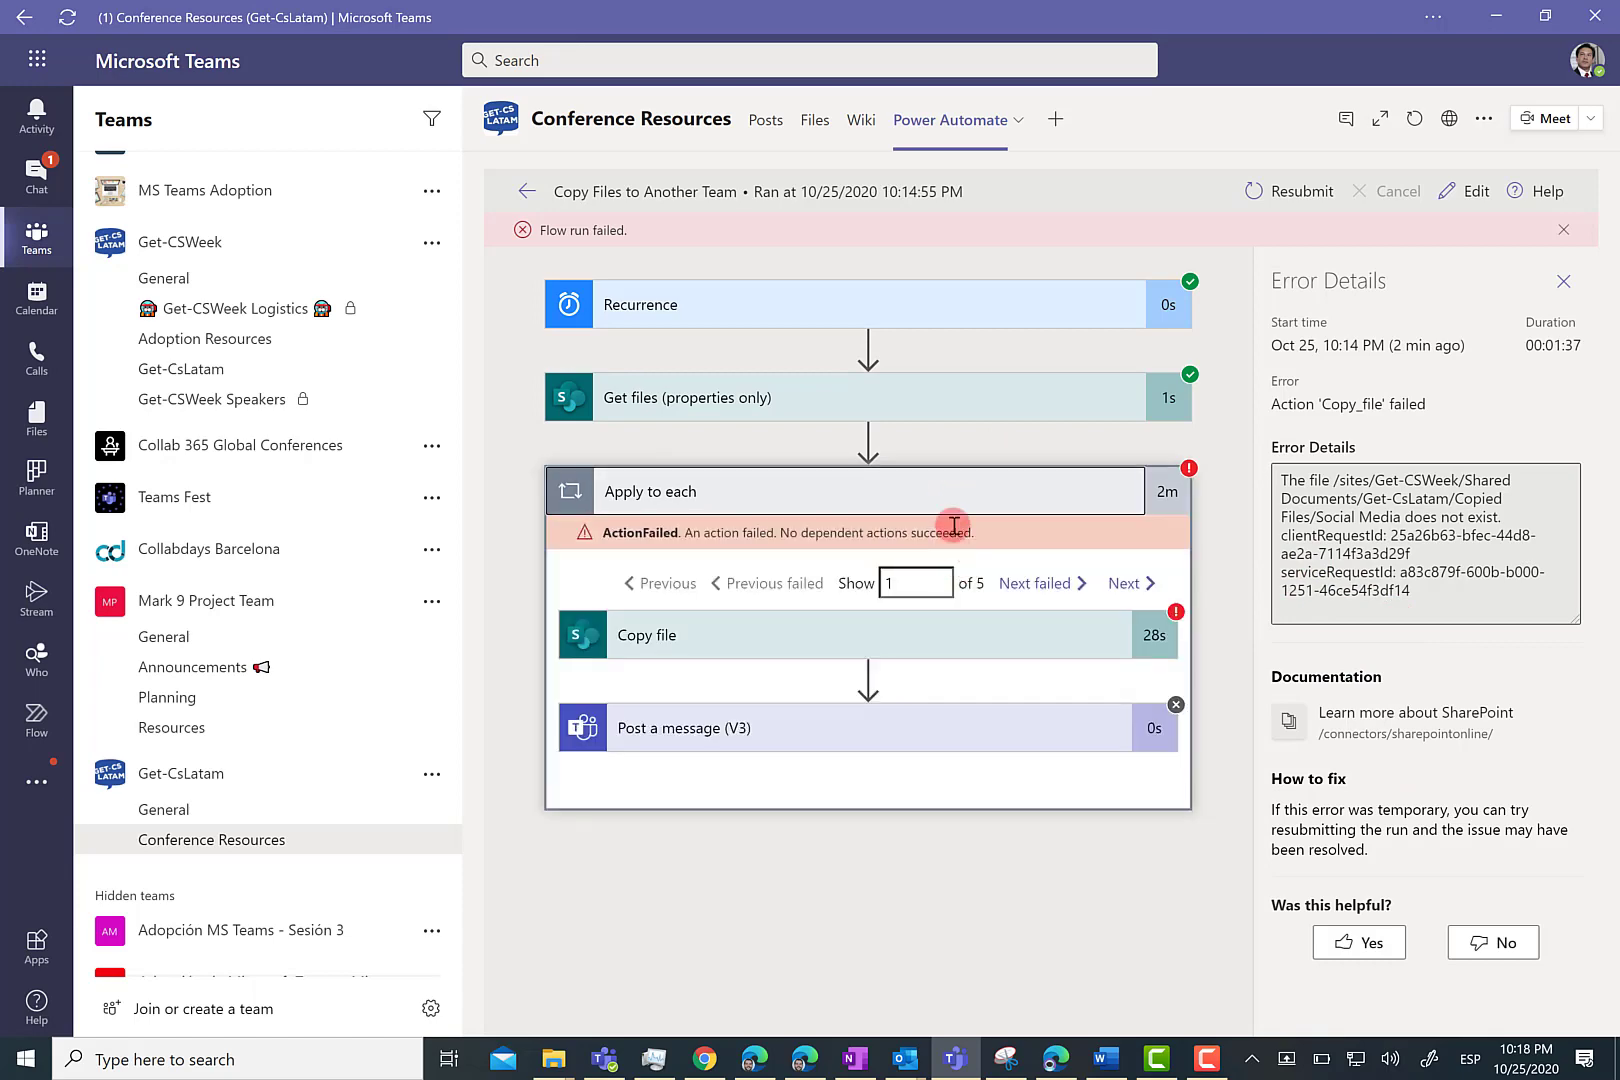
{"action": "left_click", "coordinate": [875, 640]}
{"action": "scroll", "coordinate": [873, 636], "scroll_direction": "down", "scroll_amount": 5}
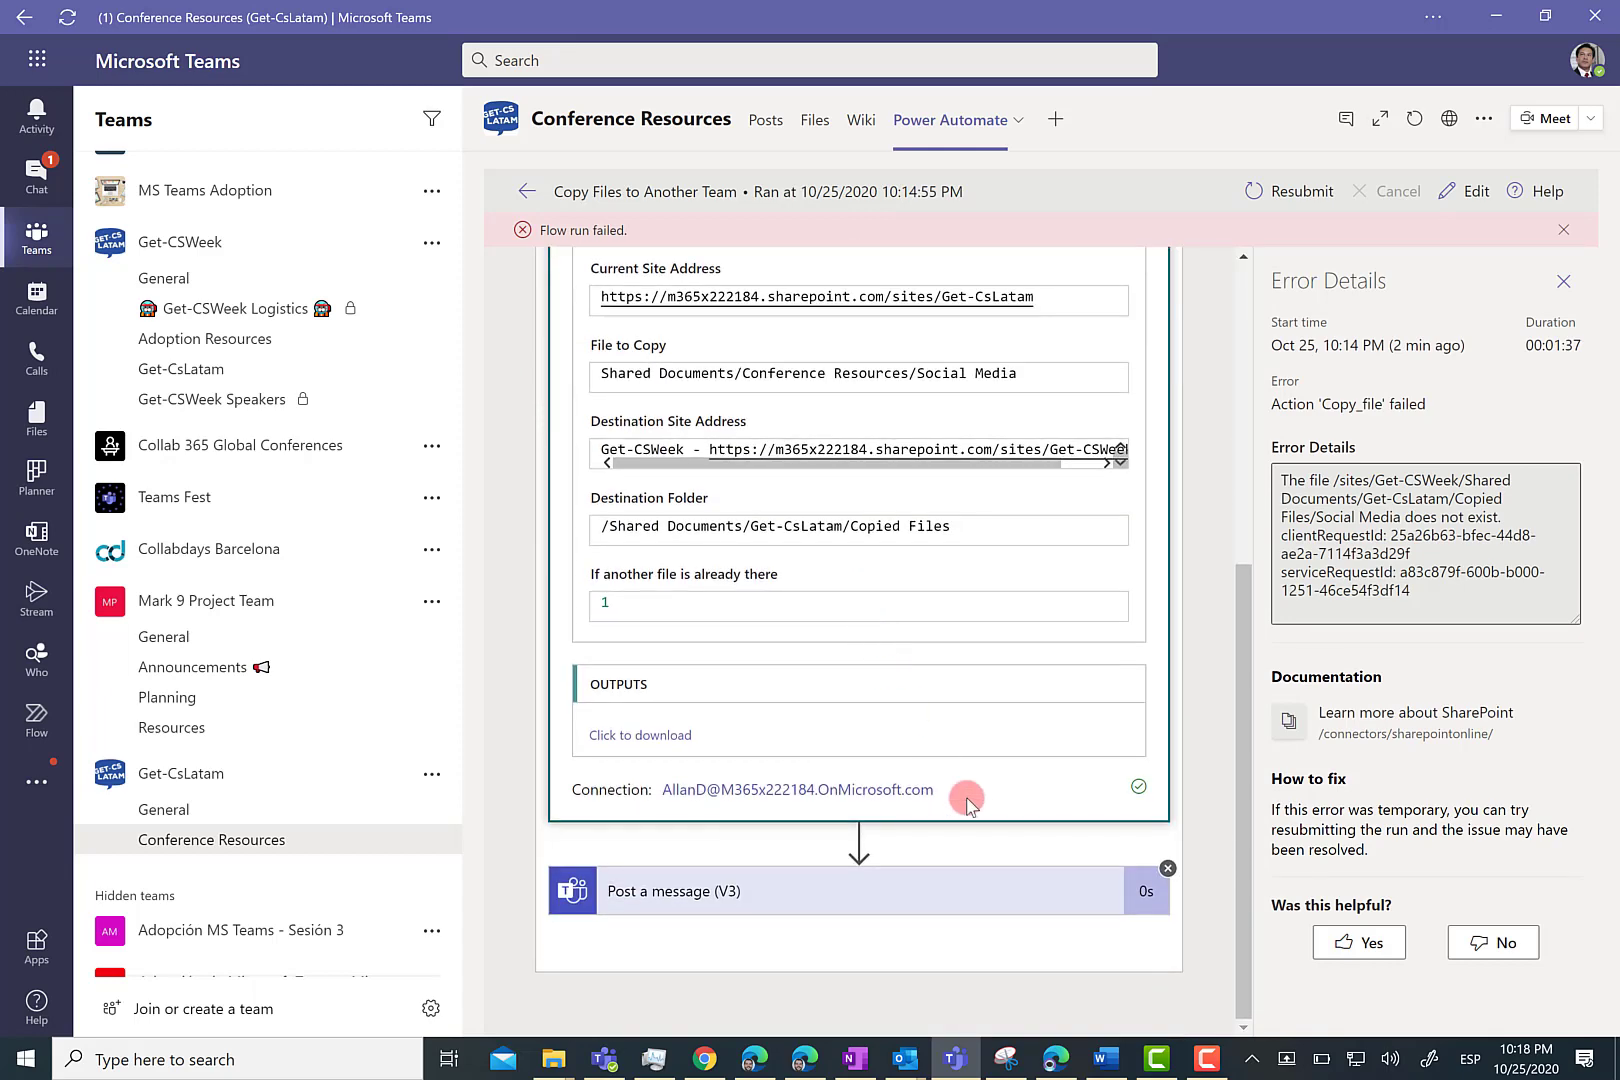
{"action": "scroll", "coordinate": [767, 886], "scroll_direction": "up", "scroll_amount": 5}
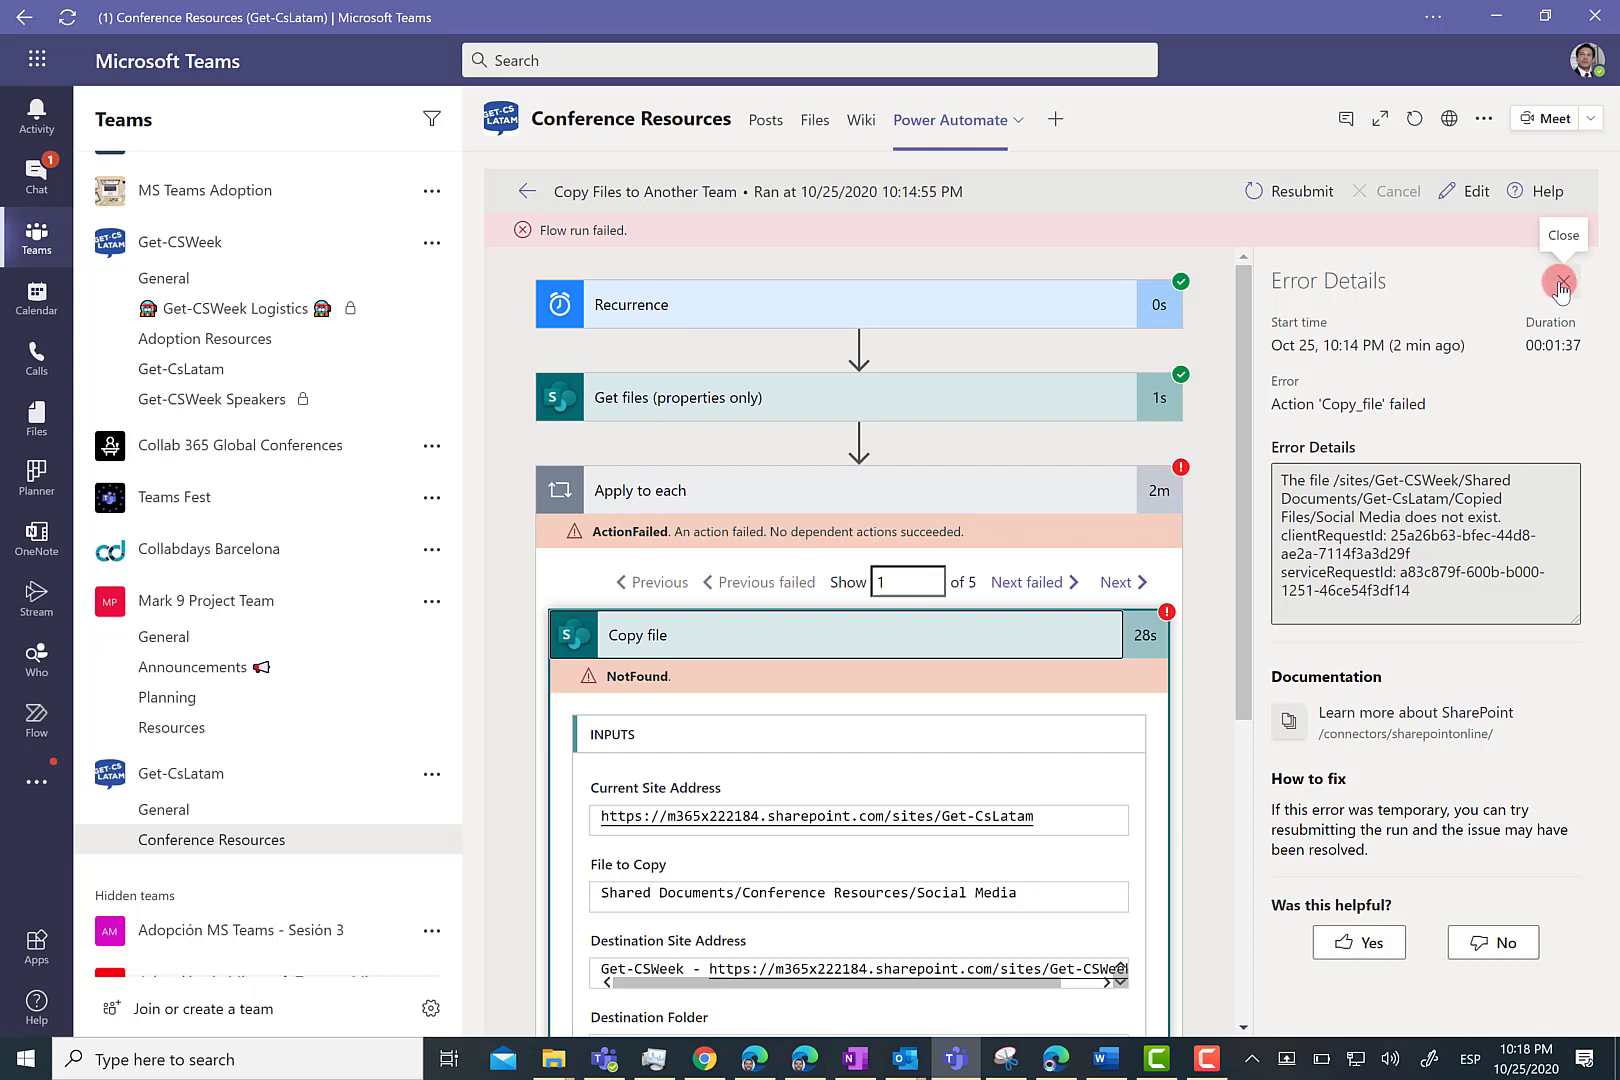
{"action": "scroll", "coordinate": [813, 342], "scroll_direction": "down", "scroll_amount": 1}
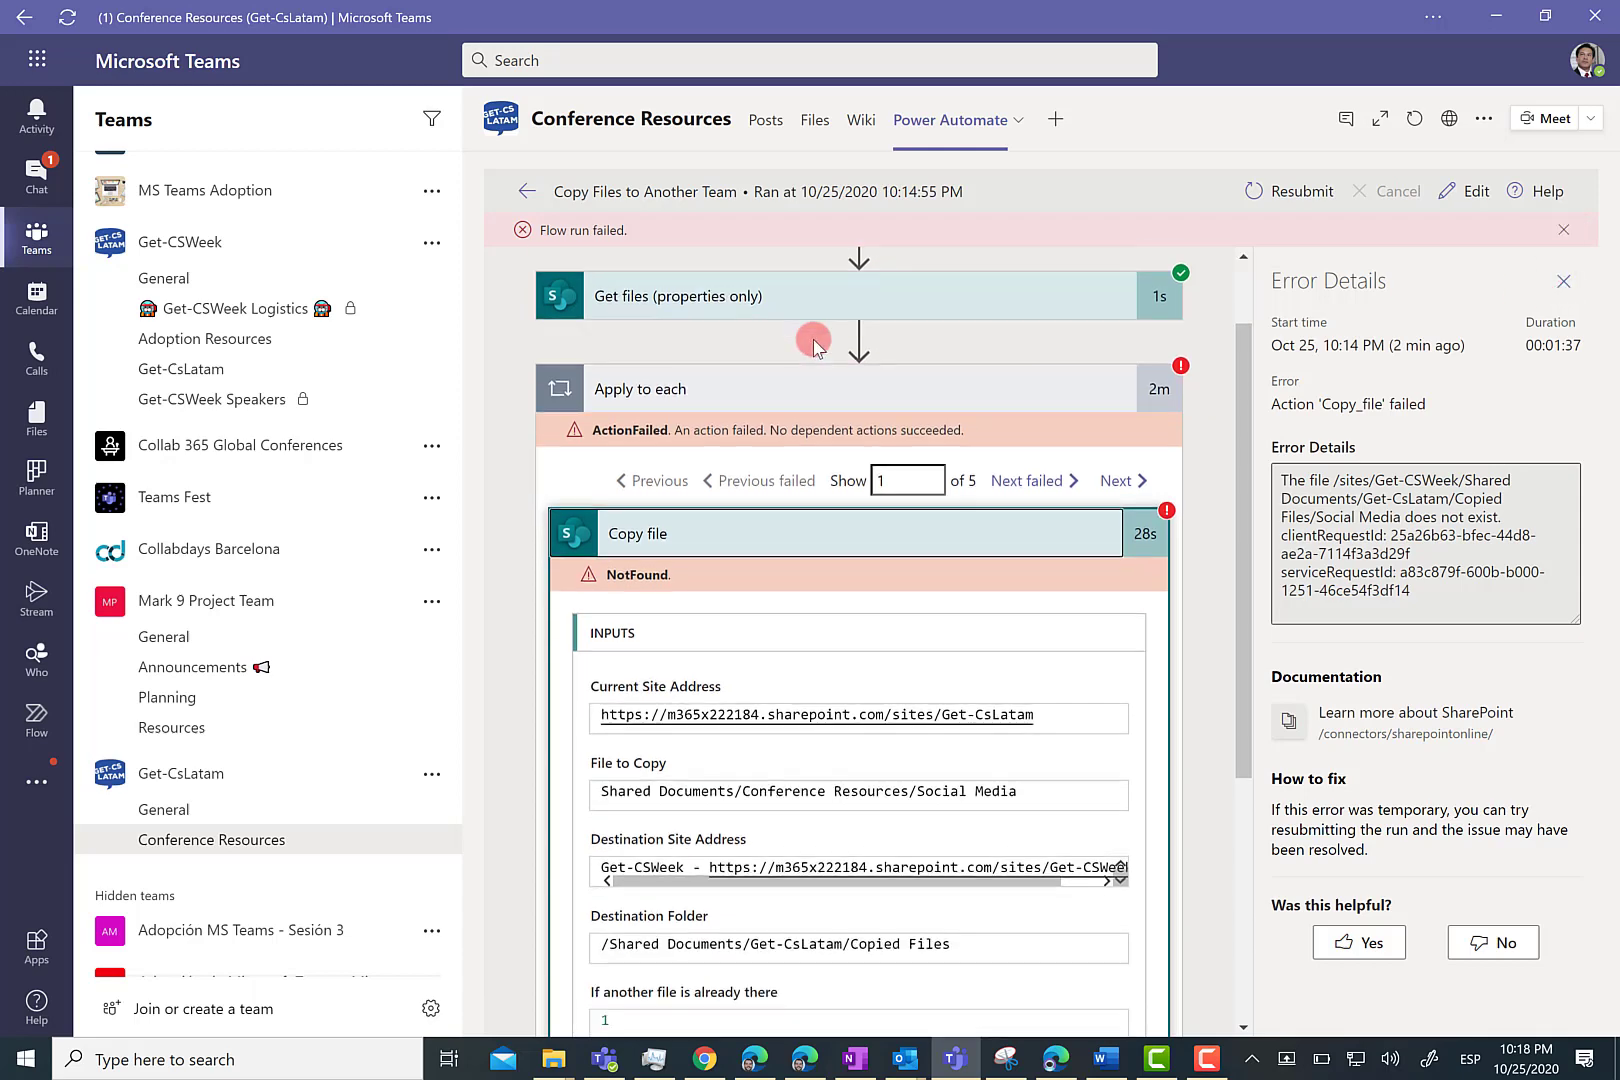
{"action": "scroll", "coordinate": [813, 339], "scroll_direction": "down", "scroll_amount": 4}
{"action": "scroll", "coordinate": [813, 339], "scroll_direction": "up", "scroll_amount": 5}
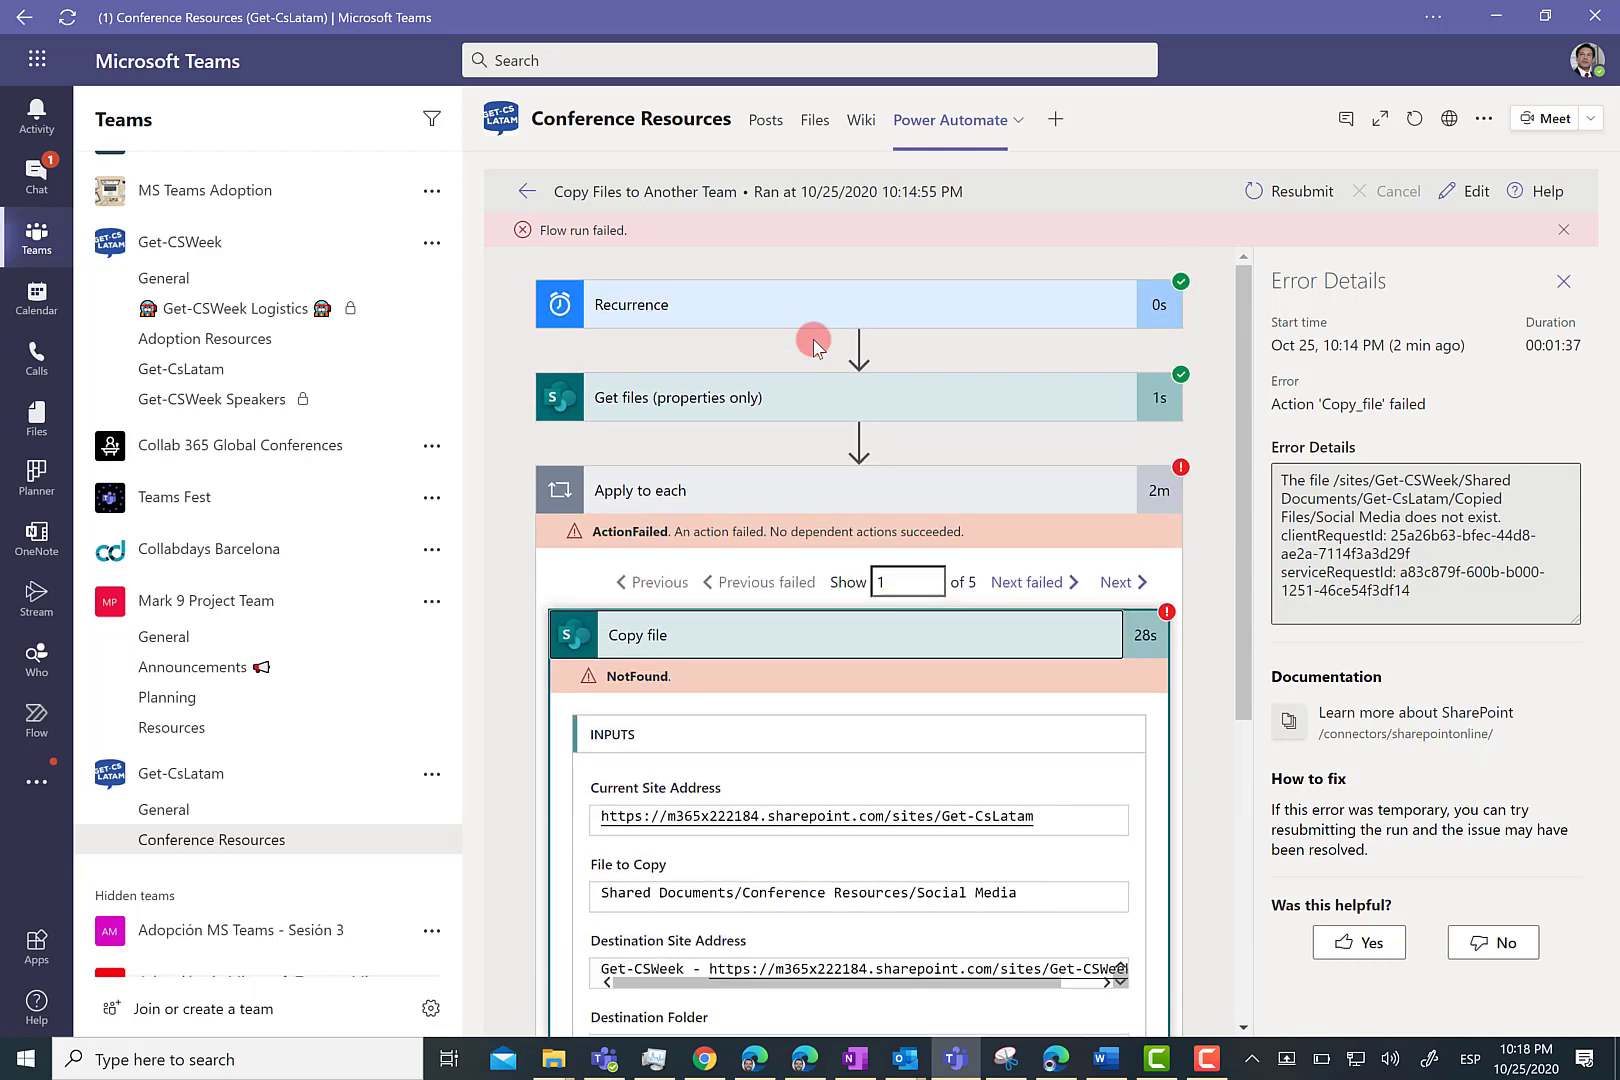